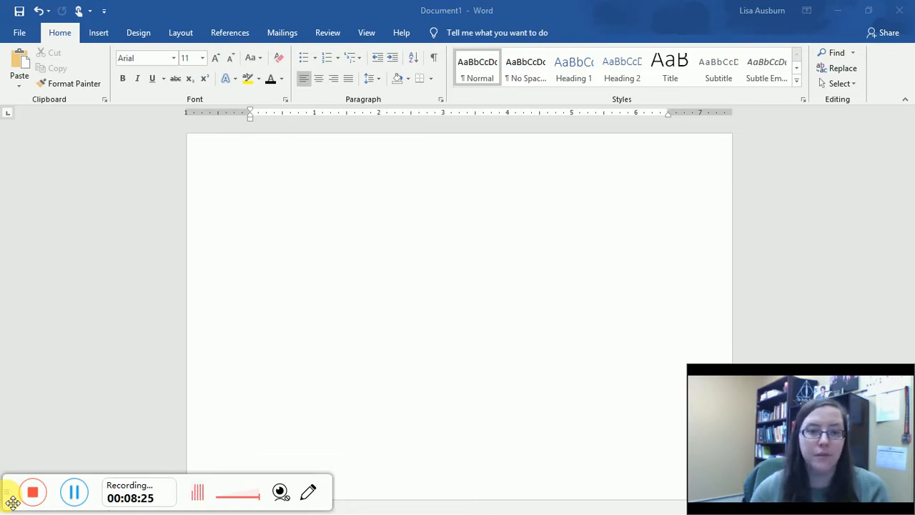
- Set the blank document's text font to Times New Roman, size 12, with italics off
click(244, 258)
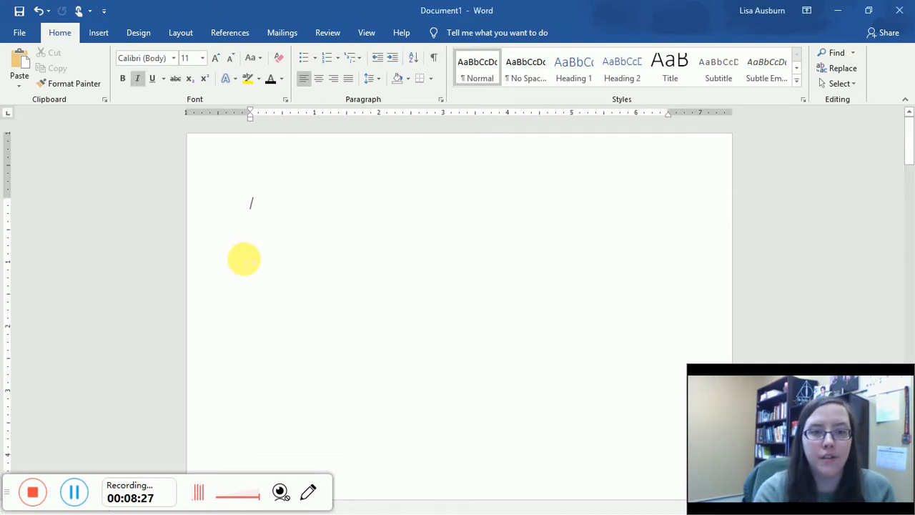
key(ctrl+i)
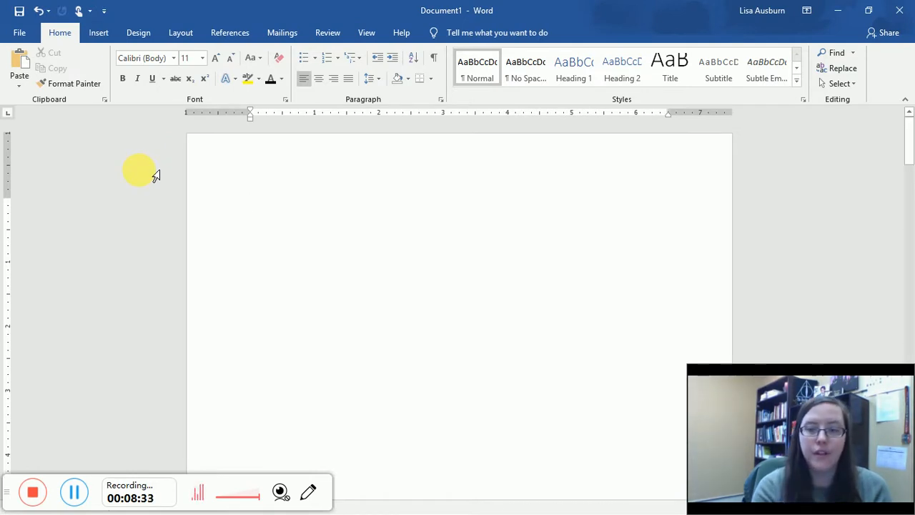
click(174, 58)
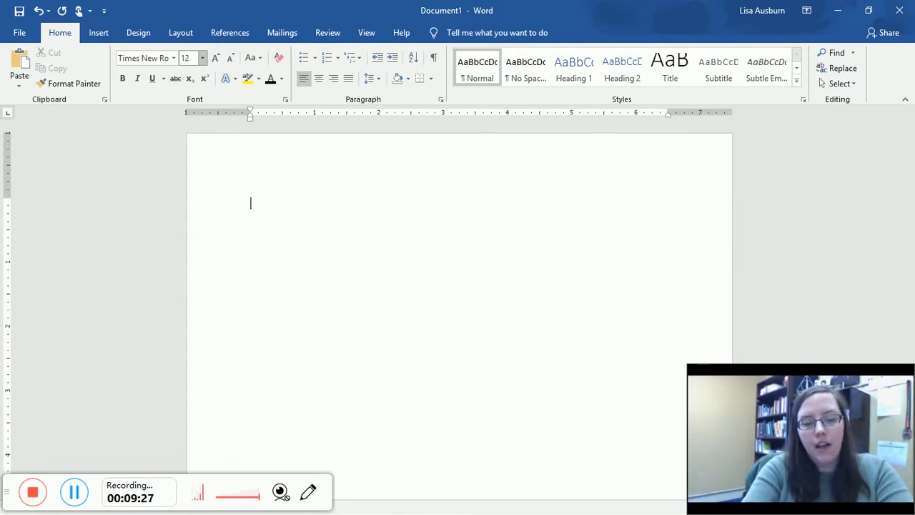
- Enter "Your Name" as the first line of the paper's heading
text(You N)
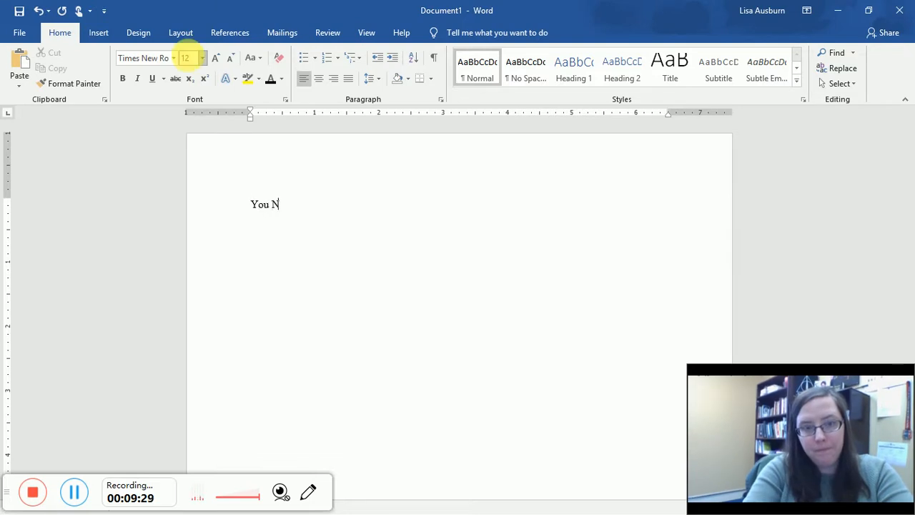
key(BackSpace)
key(BackSpace)
text(r Name)
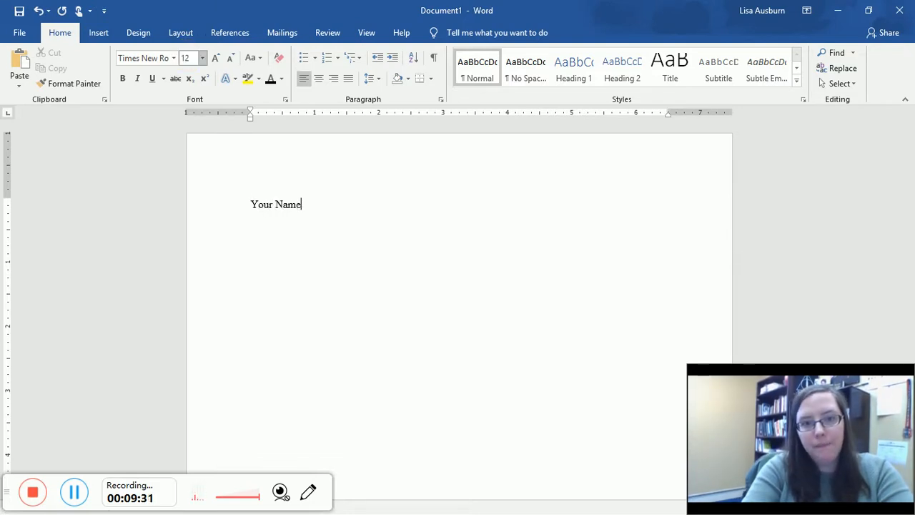
- Add the instructor's last name in non-italic text on a new line below "Your Name"
key(Return)
key(ctrl+i)
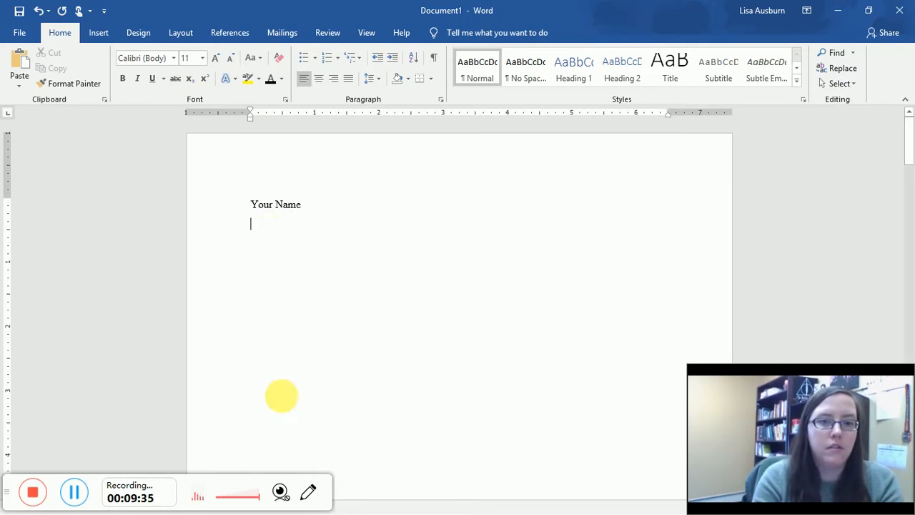
key(ctrl+i)
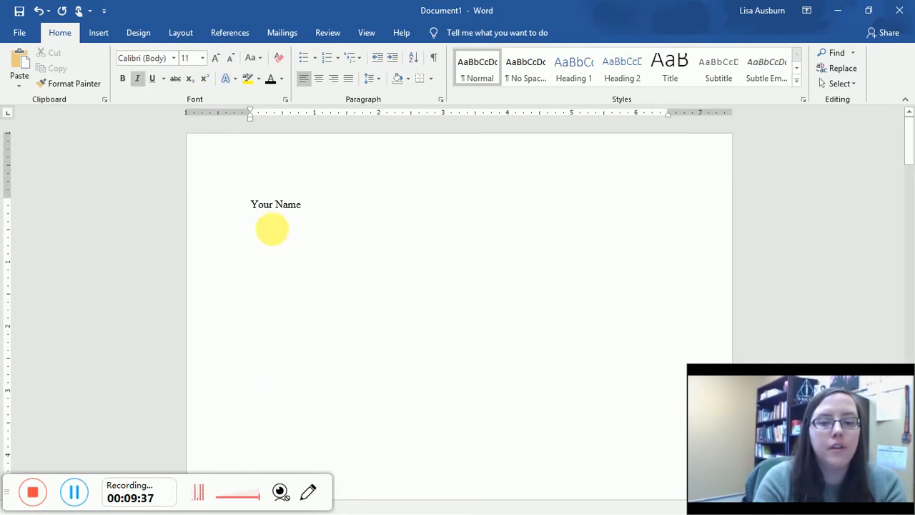
key(ctrl+i)
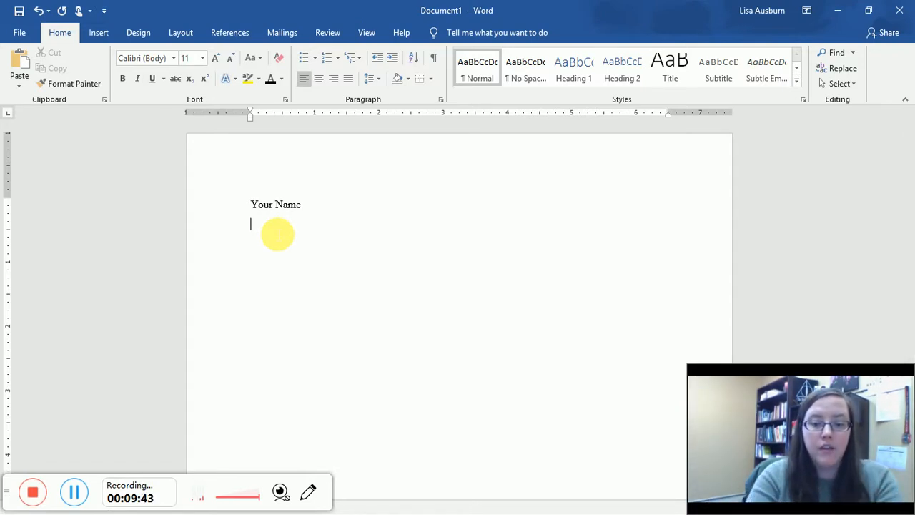
text(Ausburn)
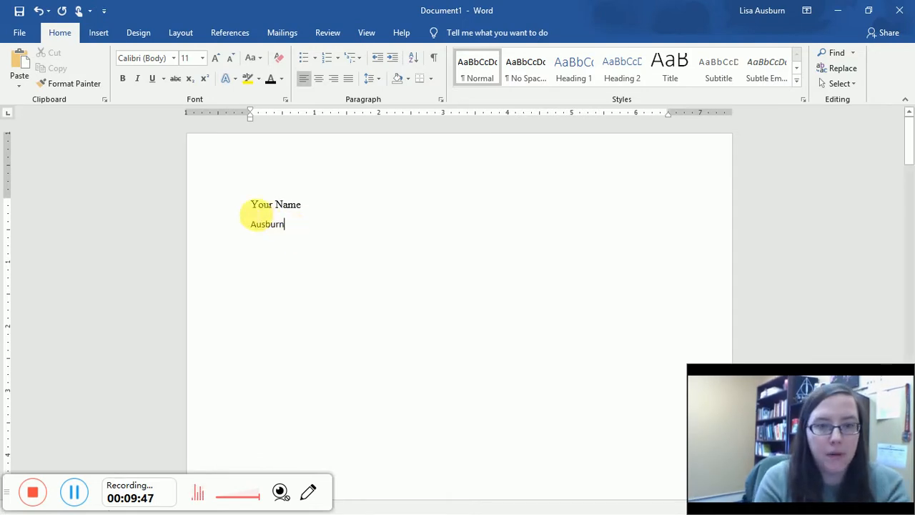
- Format both heading lines in Times New Roman, size 12
drag(247, 207, 390, 384)
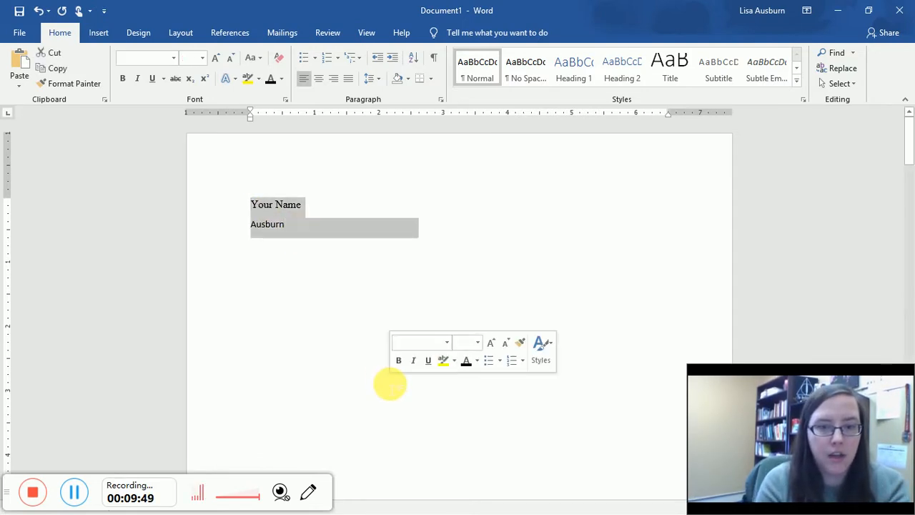
click(348, 336)
drag(250, 206, 400, 408)
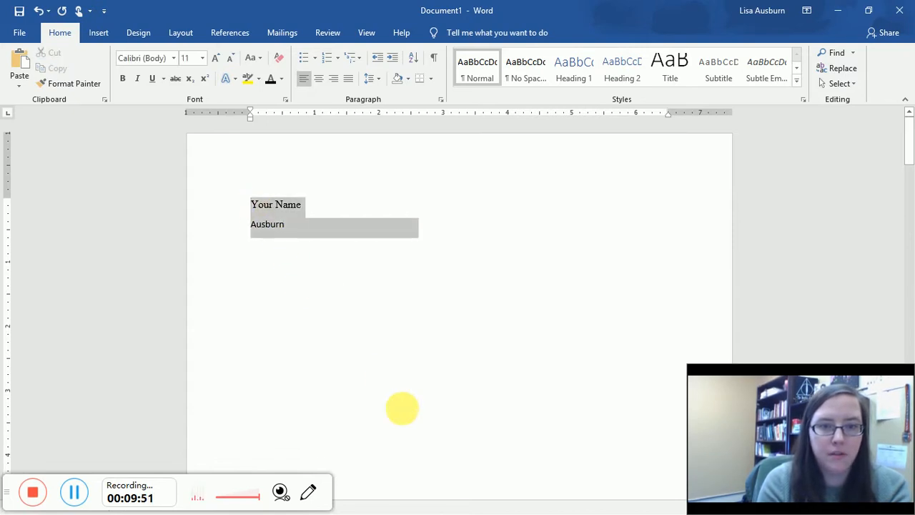
click(159, 57)
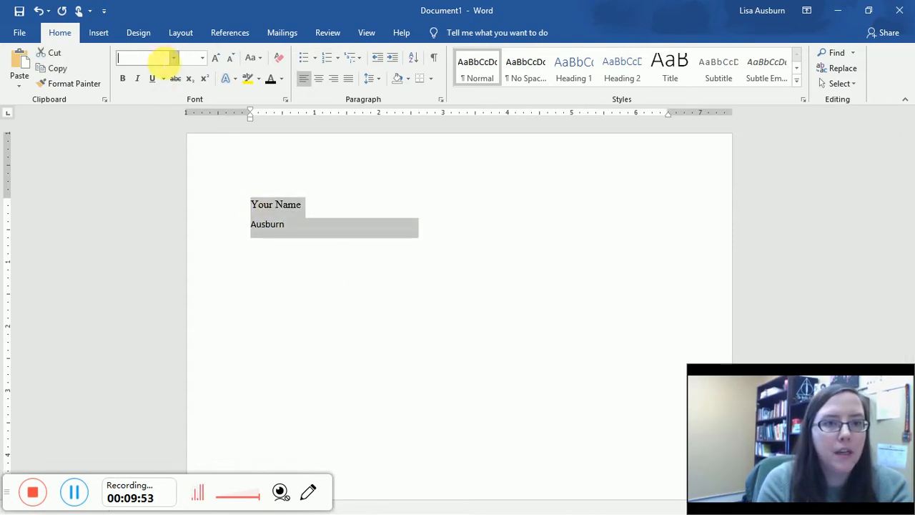
click(172, 59)
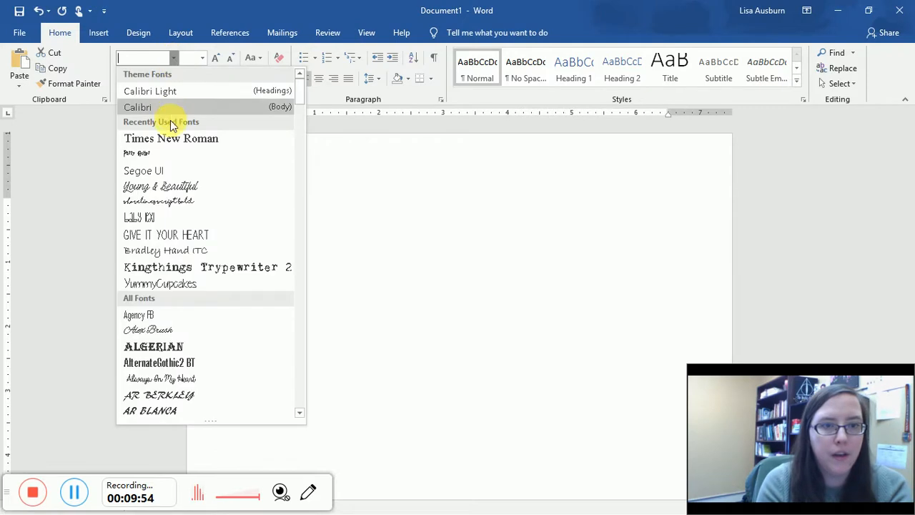
click(171, 140)
text(12)
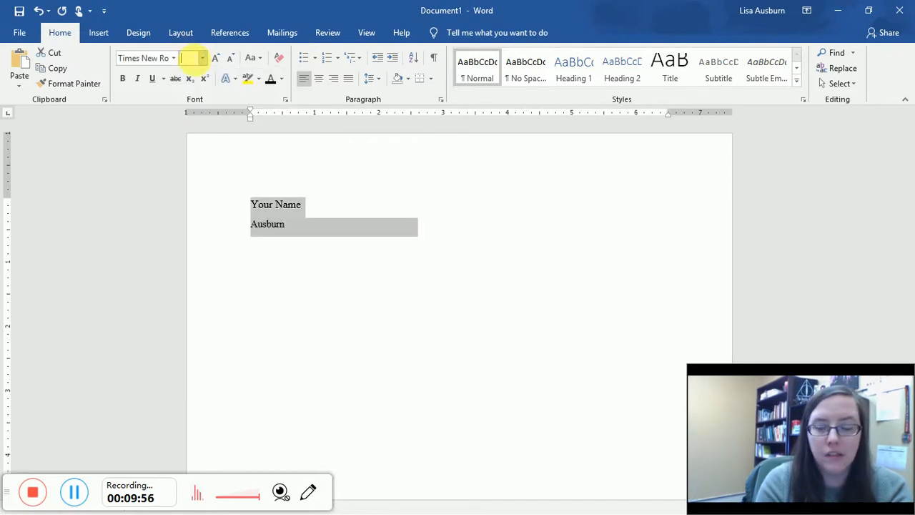
key(Return)
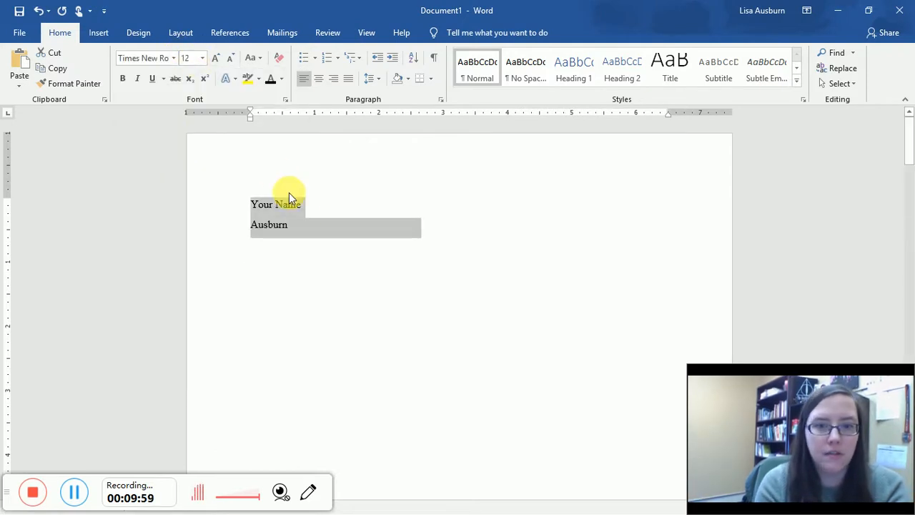
- Add the course and section "ENG 112-IC2" on a new line below the instructor's name
click(299, 223)
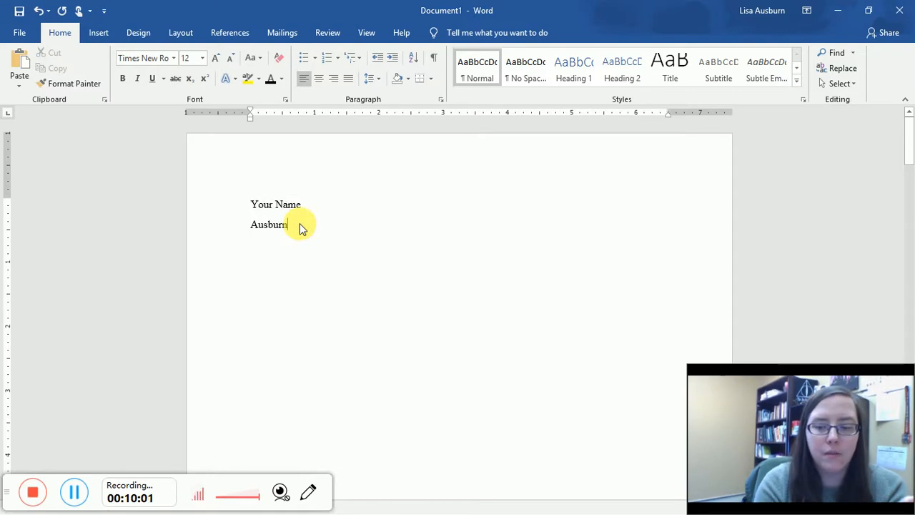
key(Return)
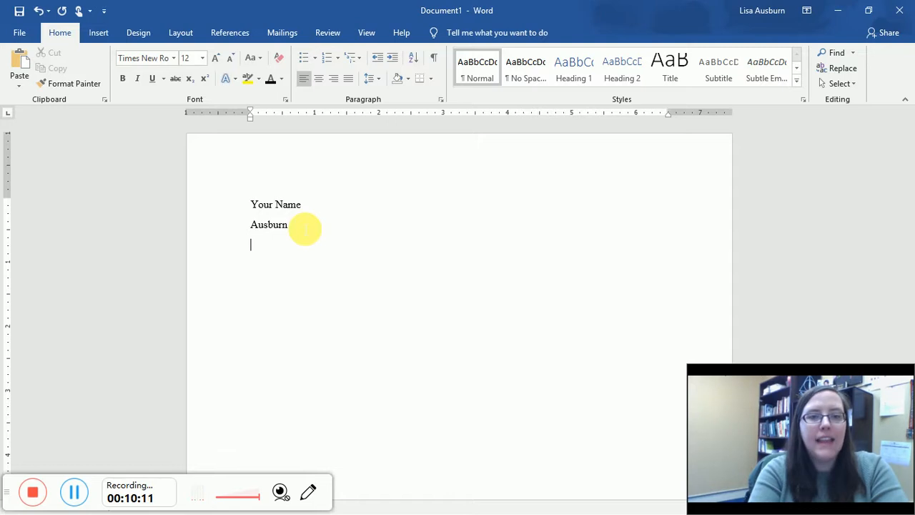
text(ENG 1)
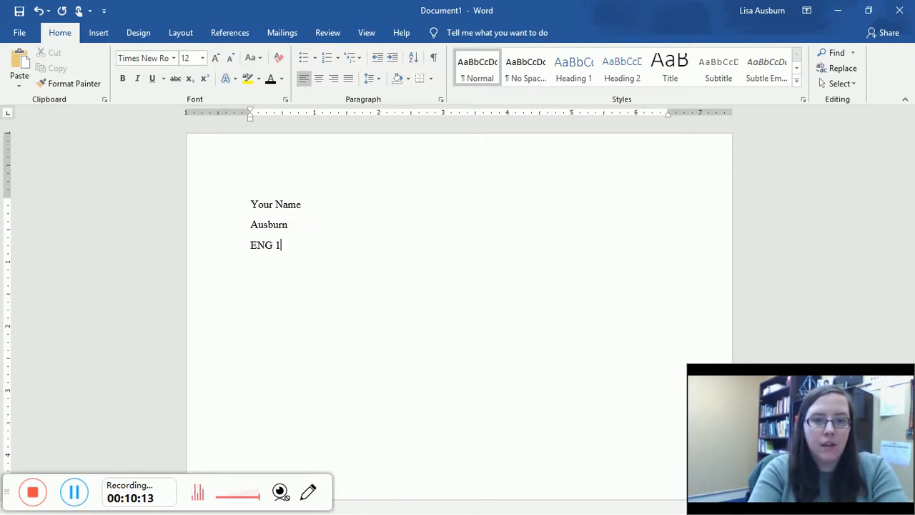
text(12-)
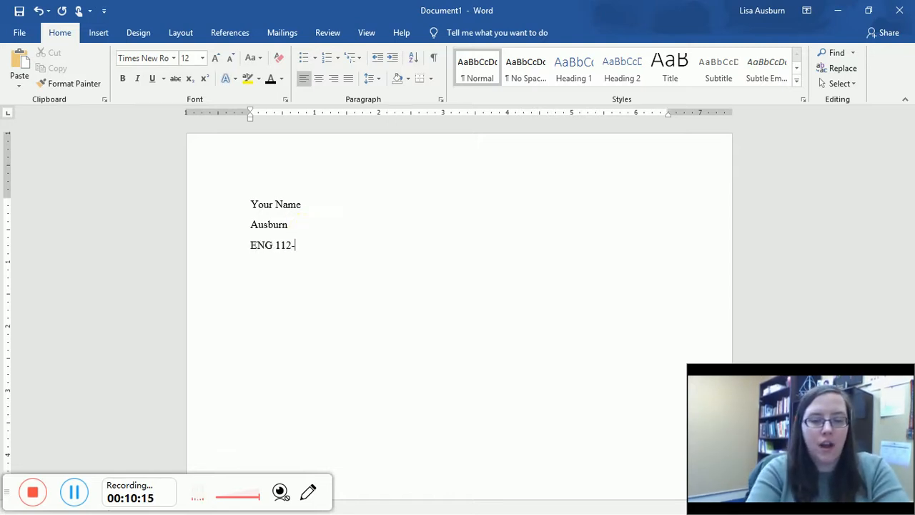
text(IC2)
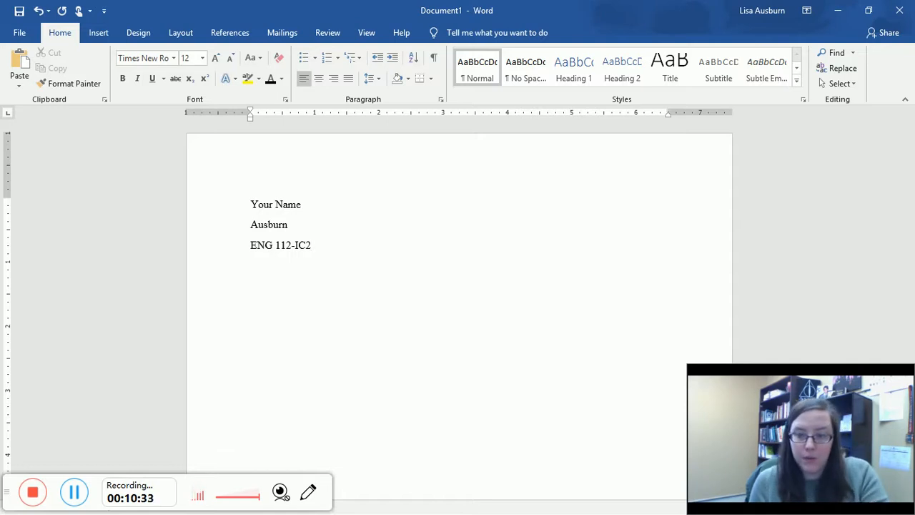
- Add the date "24 January 2019" on a new line below the course, removing the duplicated day from the auto-completed date
key(Return)
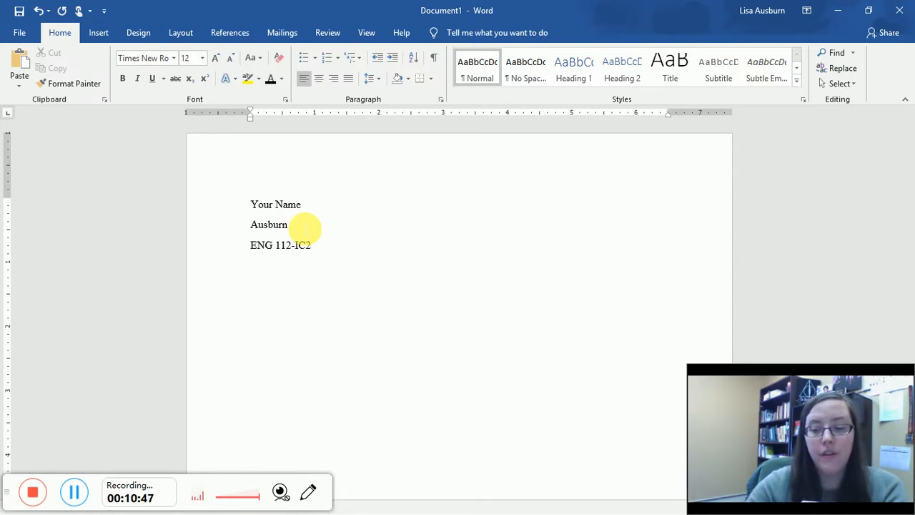
text(24)
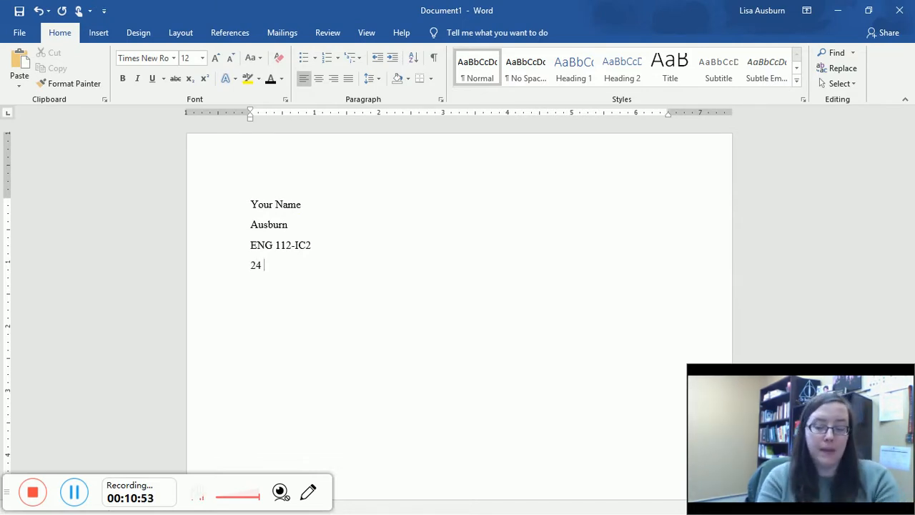
text( Janu)
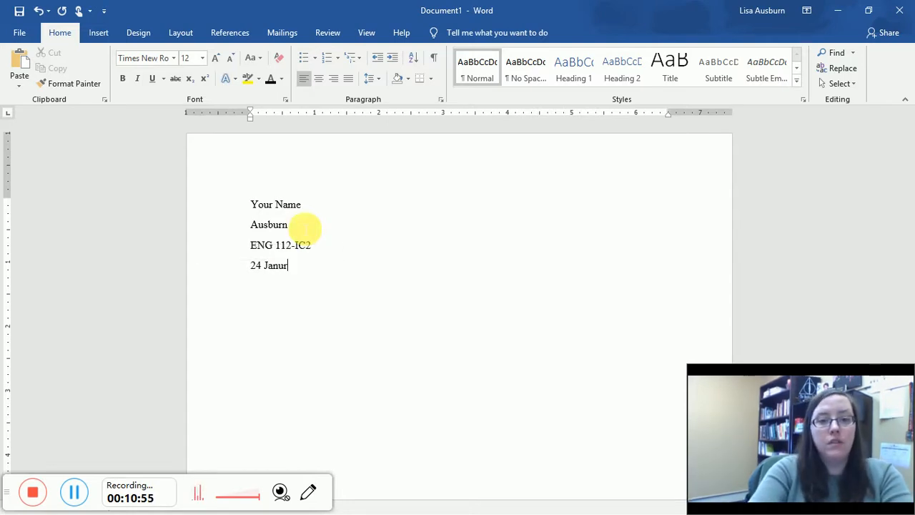
text(ary)
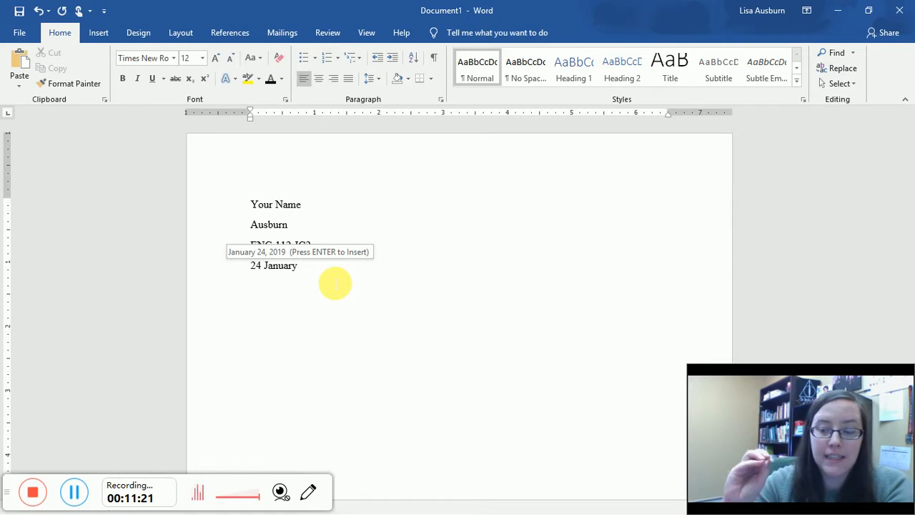
key(Return)
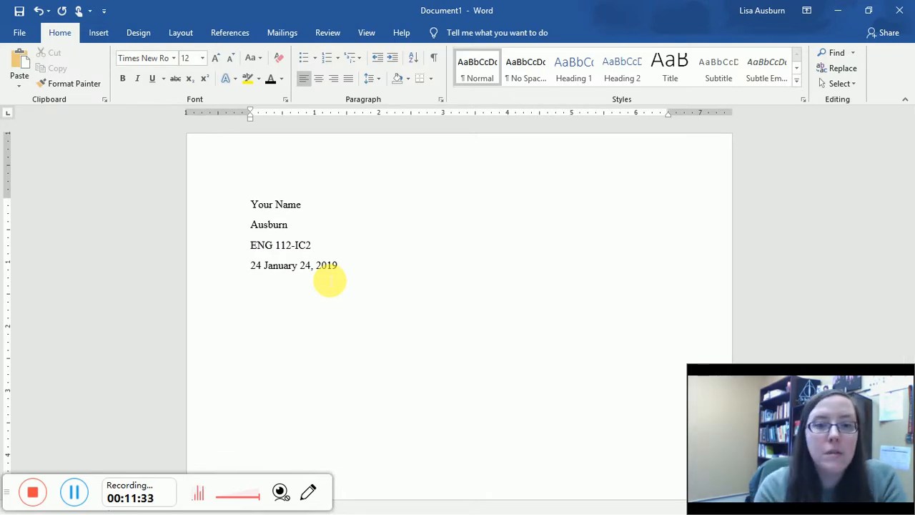
drag(316, 272, 303, 272)
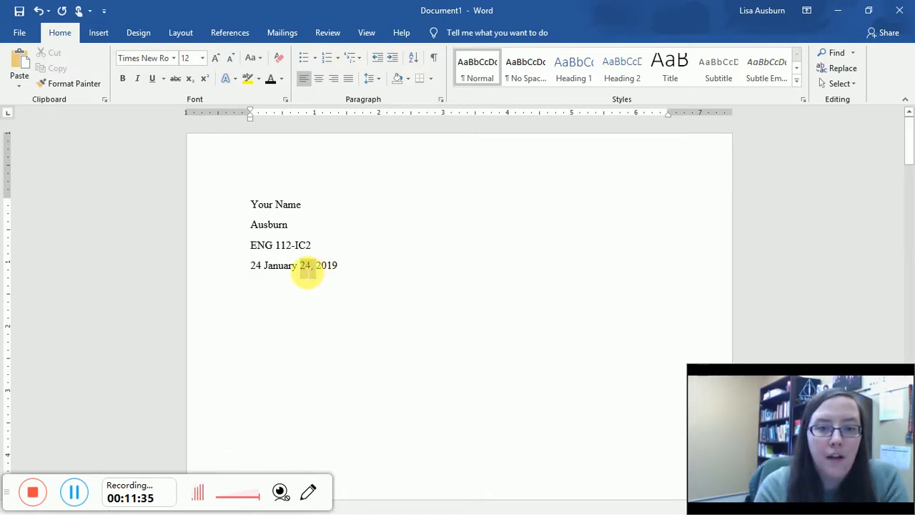
key(BackSpace)
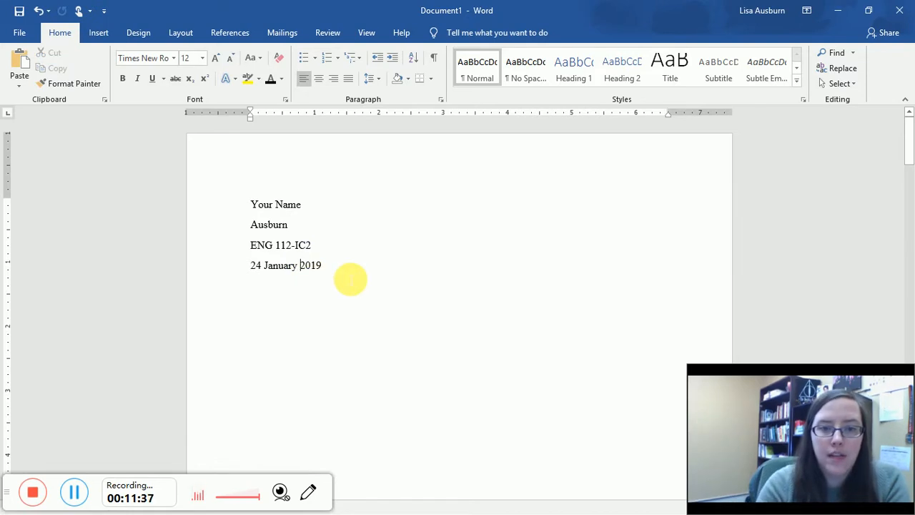
click(350, 279)
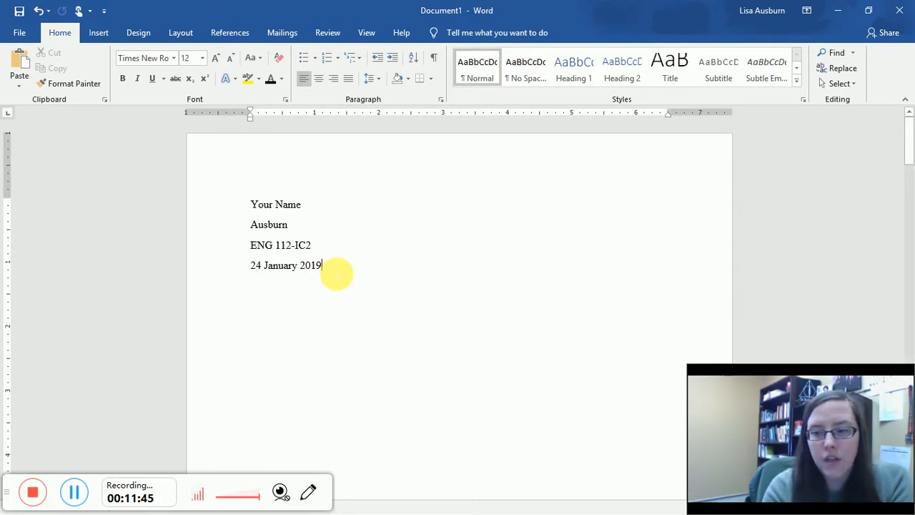
- Turn on "Don't add space between paragraphs of the same style" for all four heading lines
drag(336, 273, 239, 216)
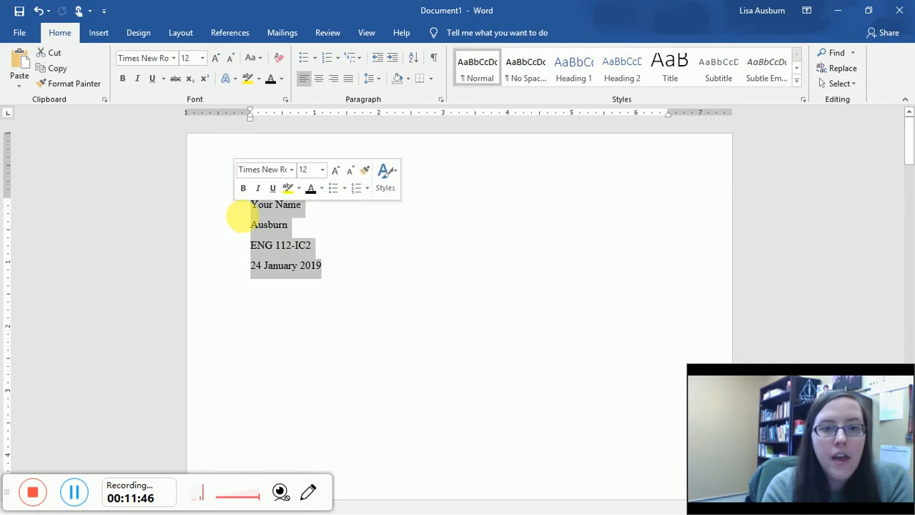
click(333, 254)
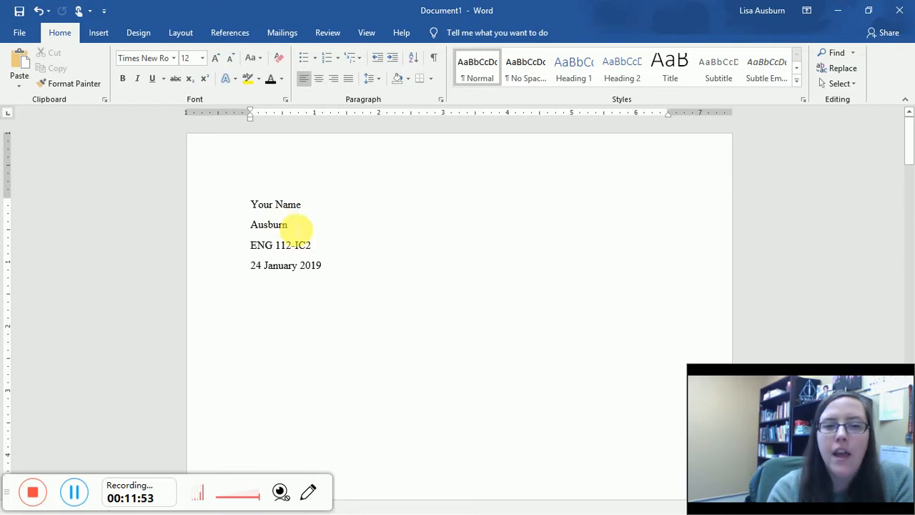
drag(340, 277, 245, 205)
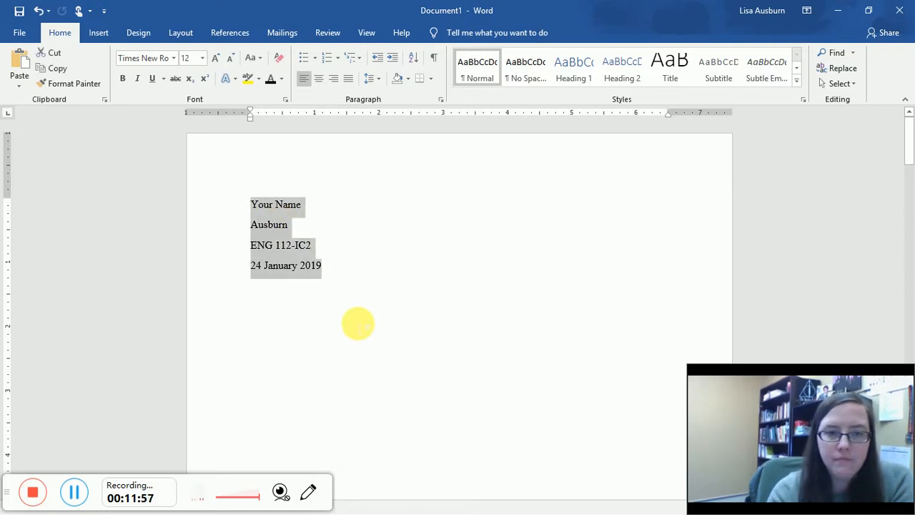
click(441, 100)
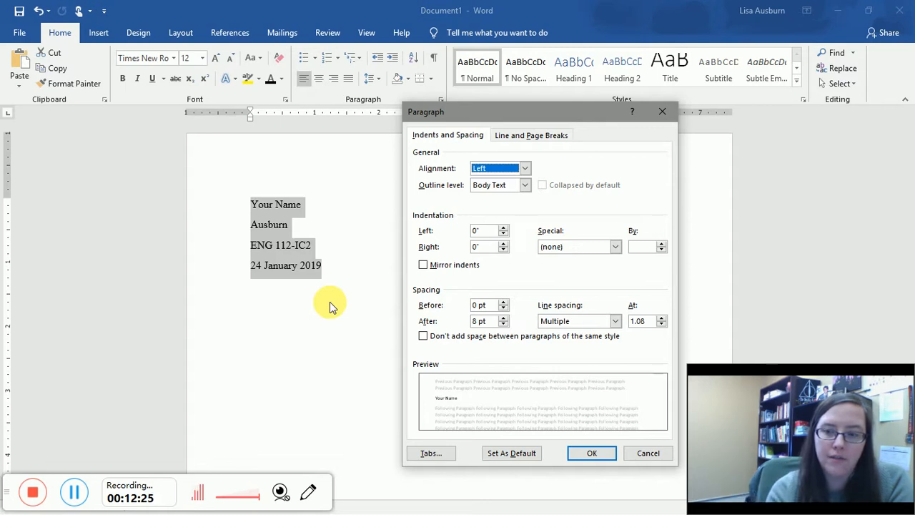
click(423, 337)
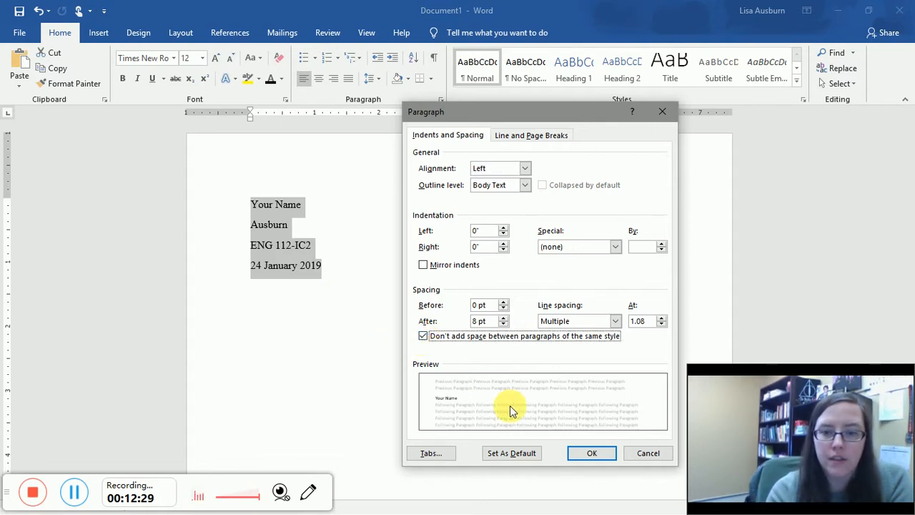
click(592, 452)
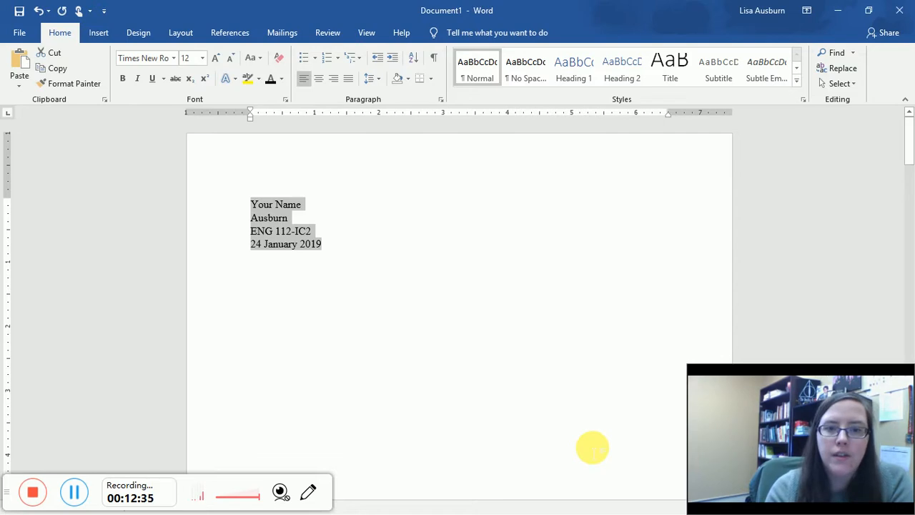
click(408, 317)
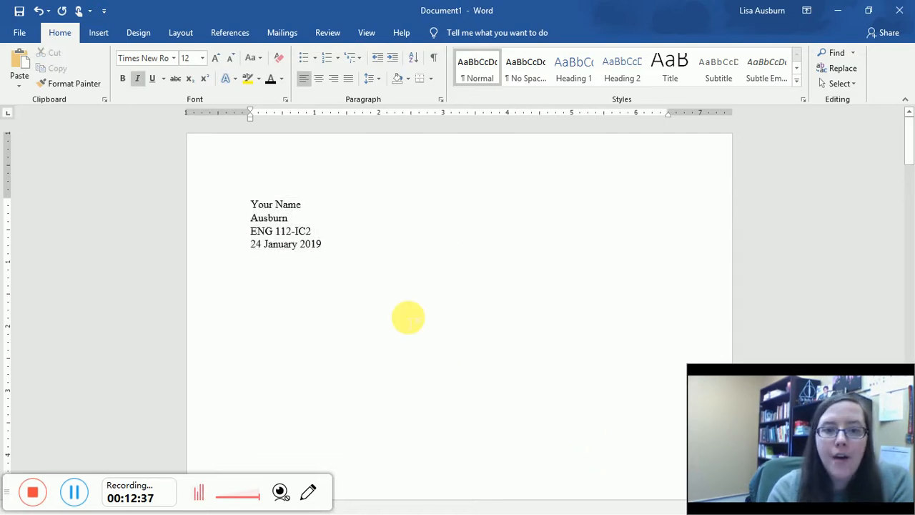
- Set the line spacing of the four heading lines to 2.0
drag(251, 206, 424, 390)
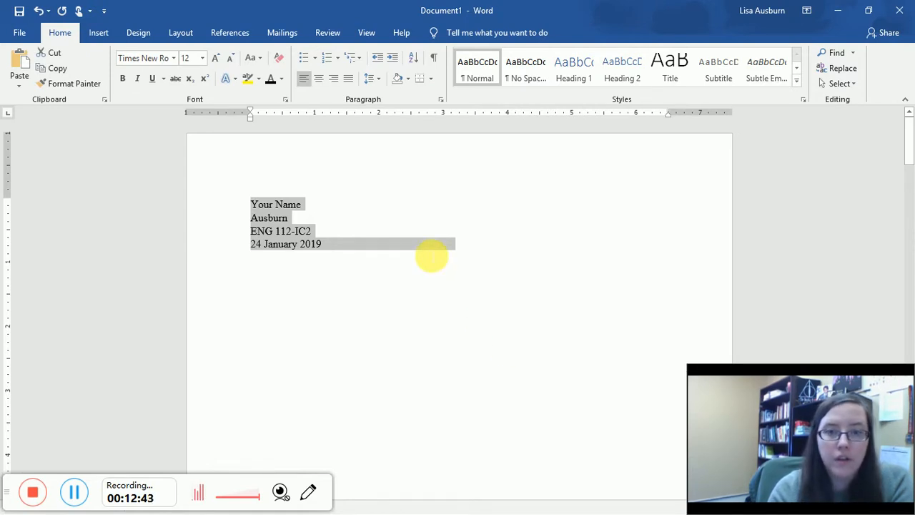
click(375, 80)
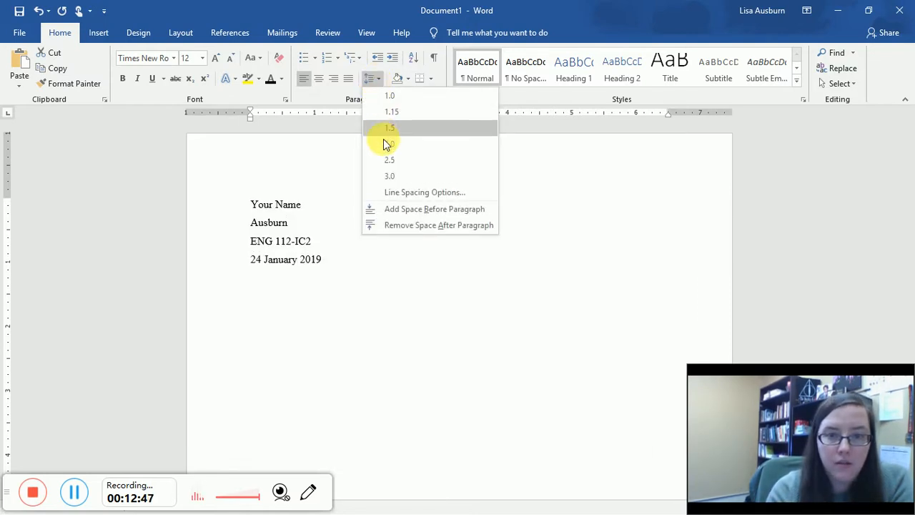
click(388, 146)
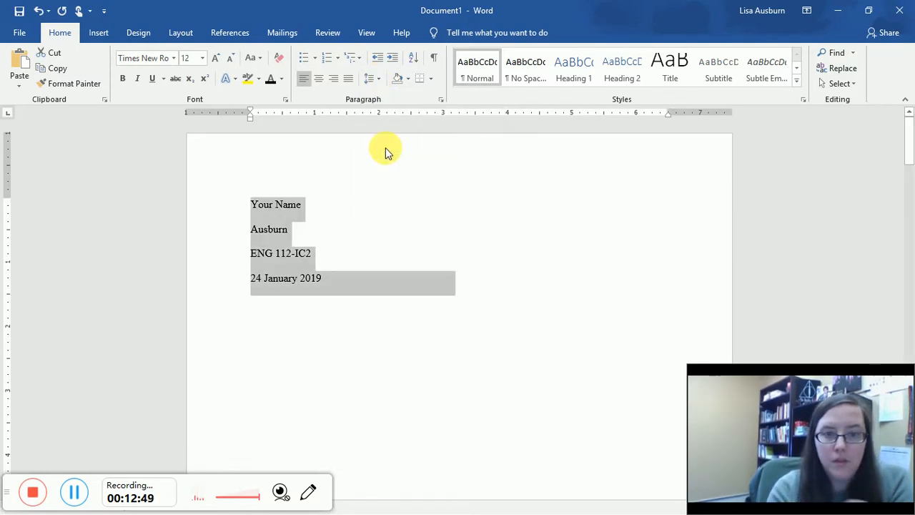
click(387, 279)
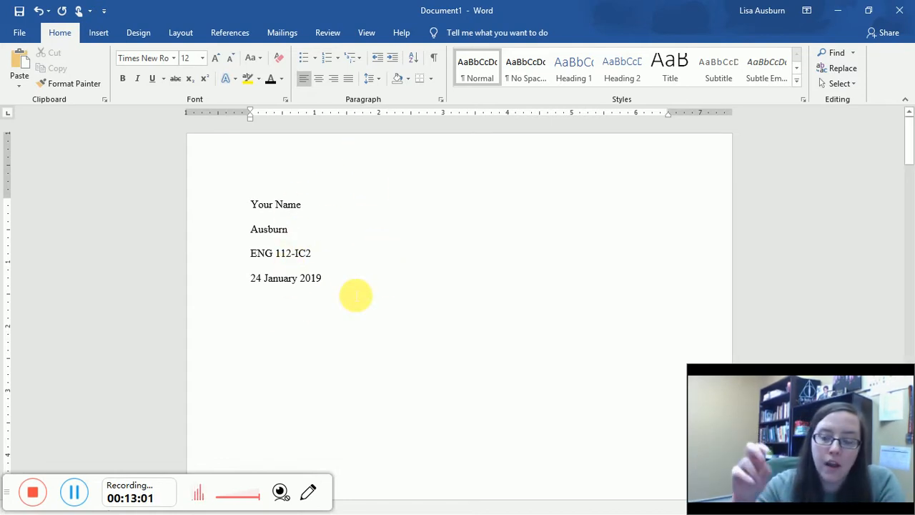
- Right-align the page header and insert a top-of-page number in the Plain Number 3 style
double_click(382, 169)
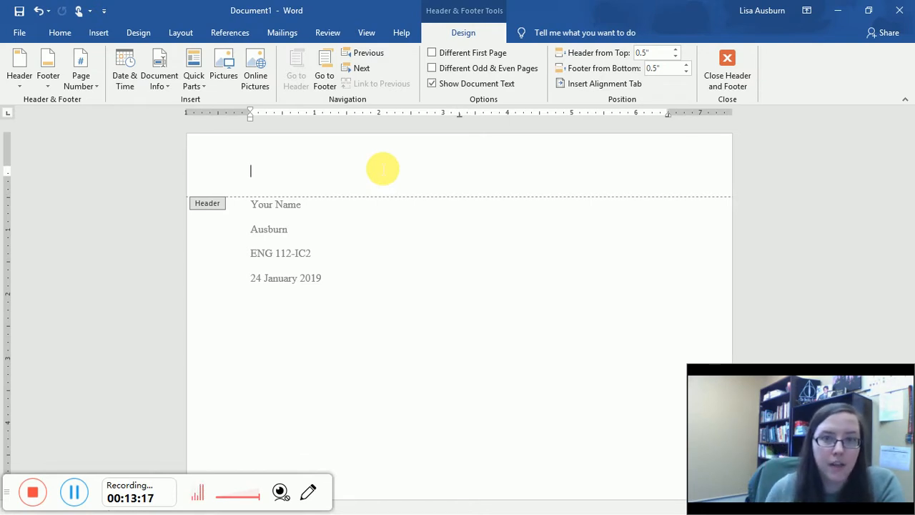
click(63, 33)
click(334, 79)
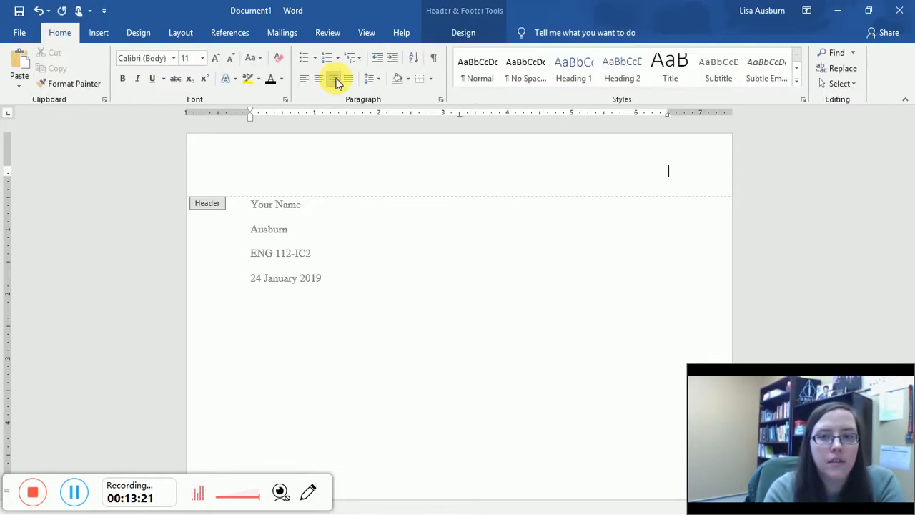
click(464, 35)
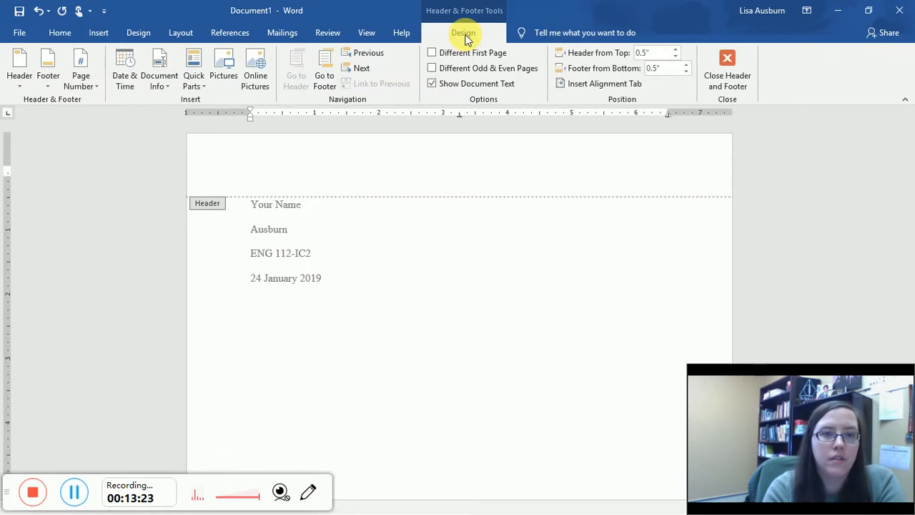
click(86, 88)
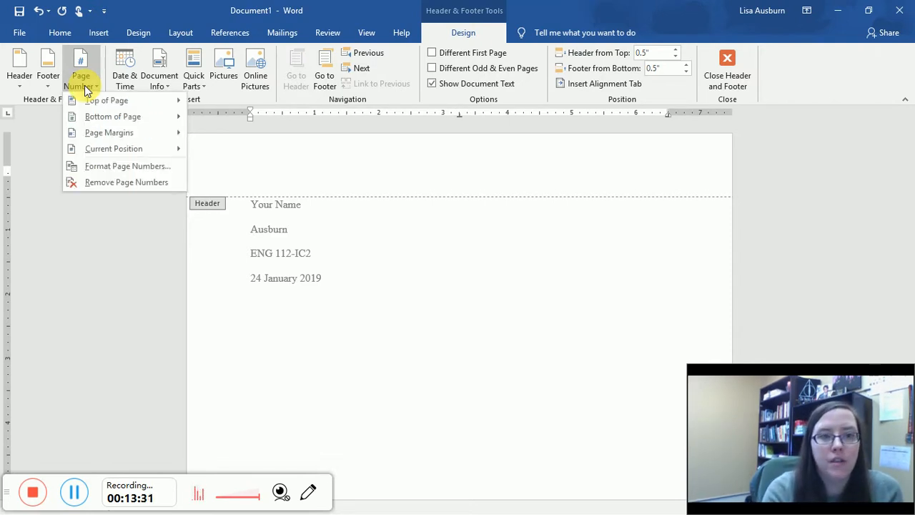
mouse_move(88, 101)
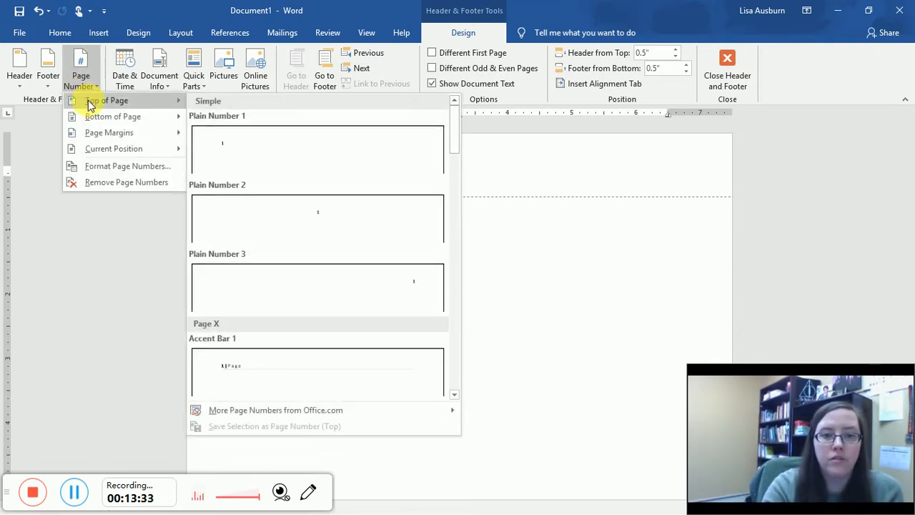
click(347, 296)
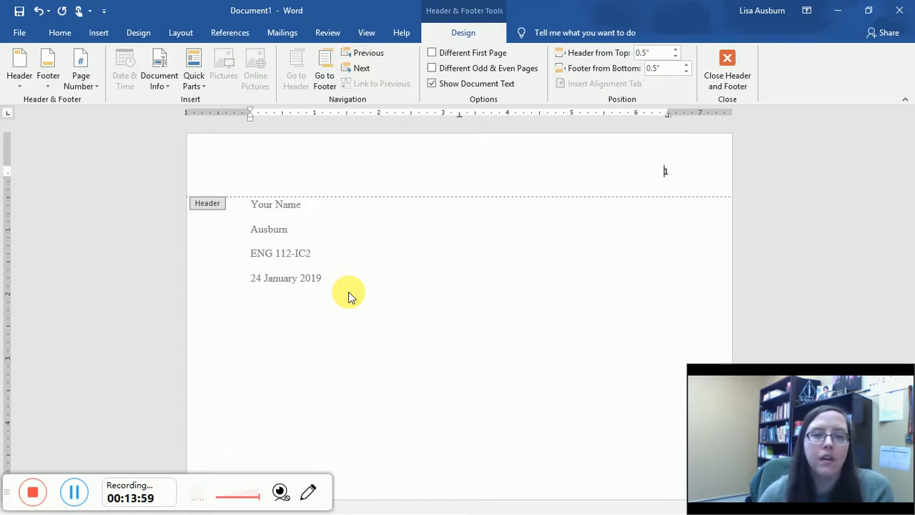
click(83, 87)
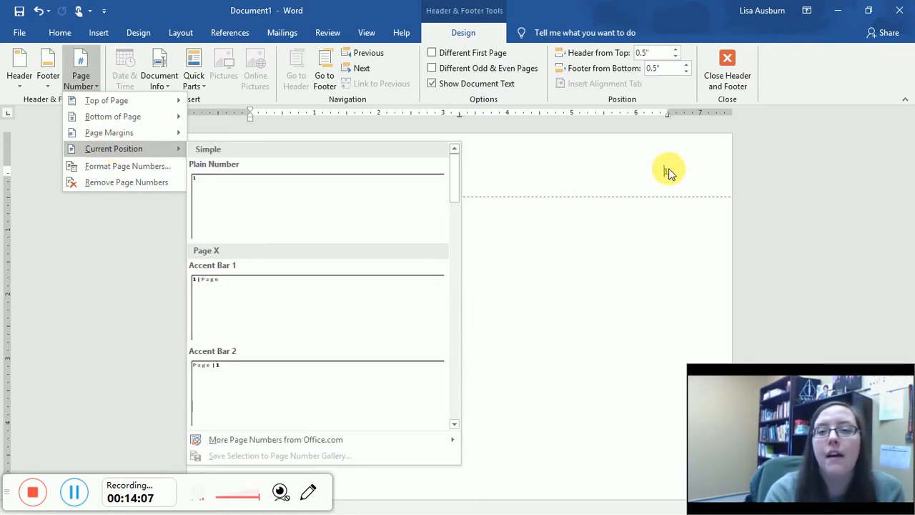
click(648, 173)
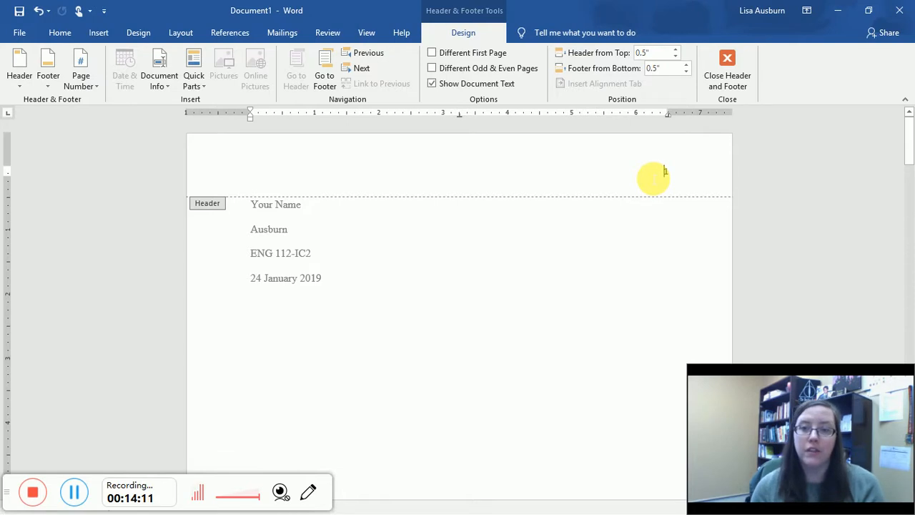
- Add the text "Last Name" and a space before the page number in the header
click(663, 173)
text(Last N)
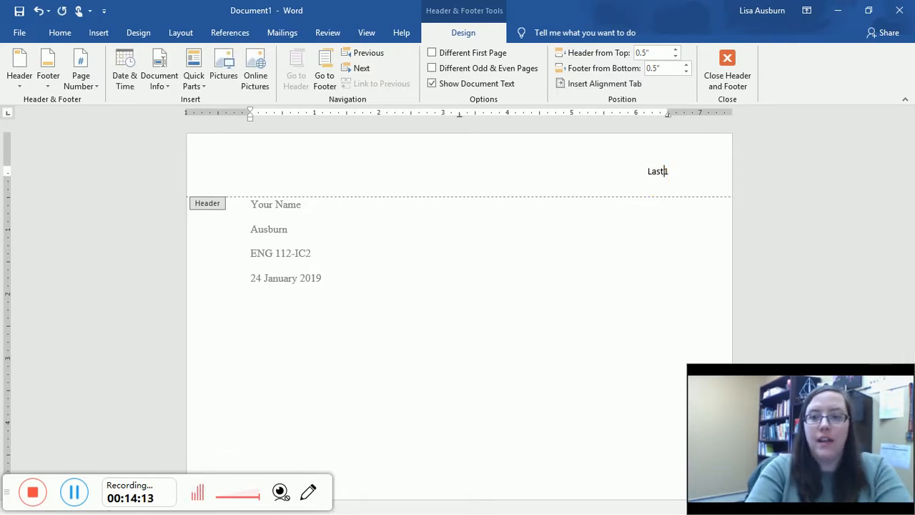
text(ame)
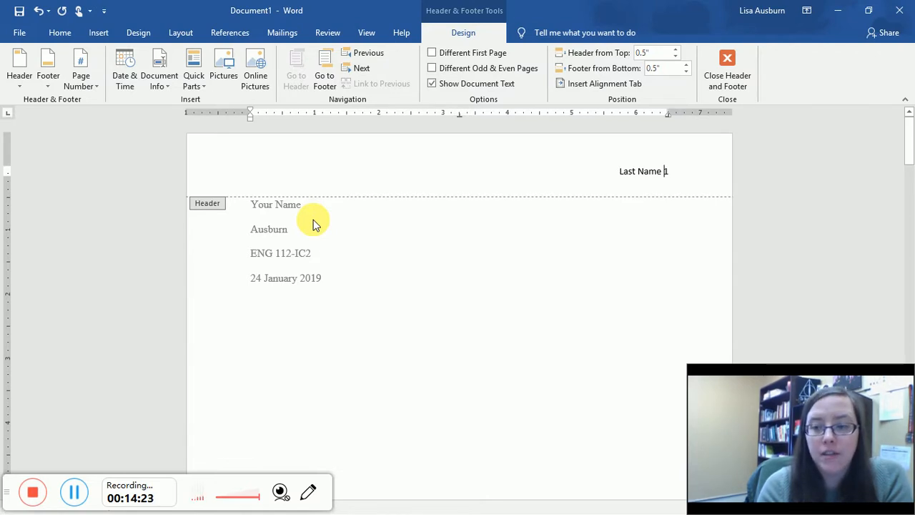
- Format the header's text and page number in Times New Roman, size 12, and return to the document body
triple_click(710, 179)
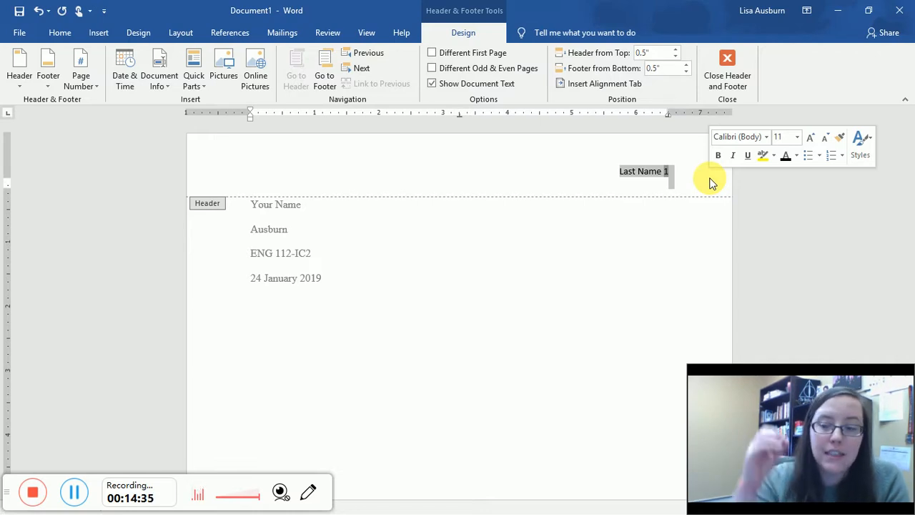
click(766, 137)
click(766, 217)
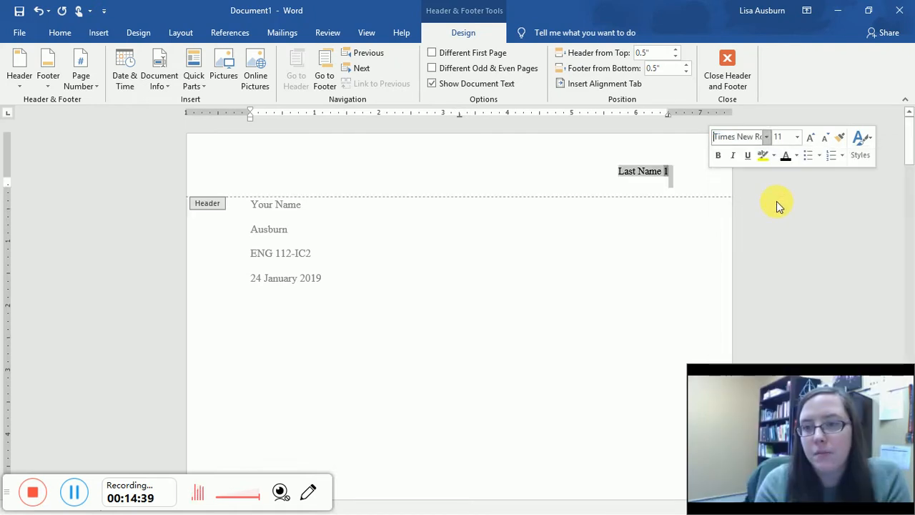
click(788, 137)
text(12)
key(Return)
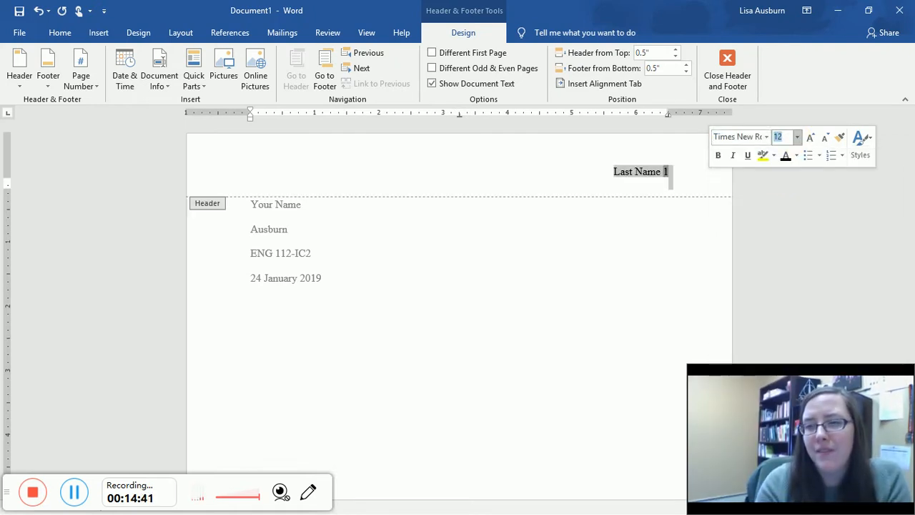
click(674, 176)
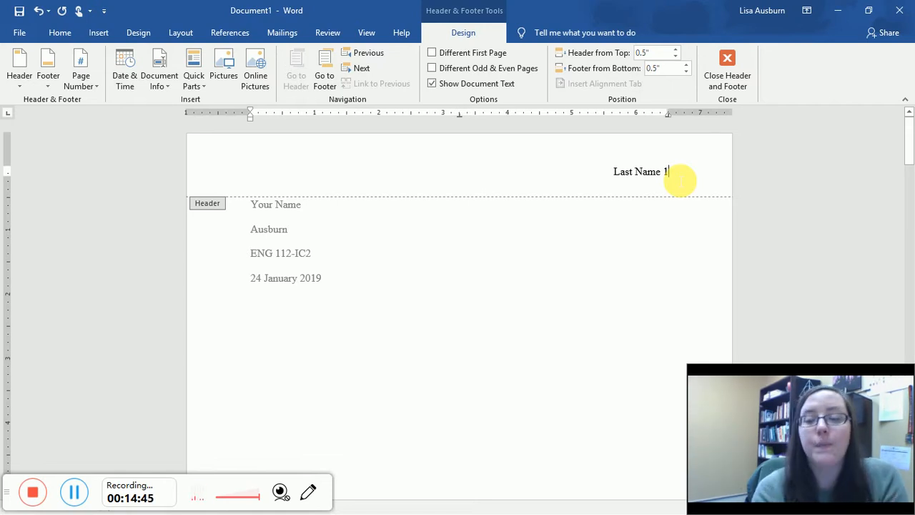
double_click(531, 257)
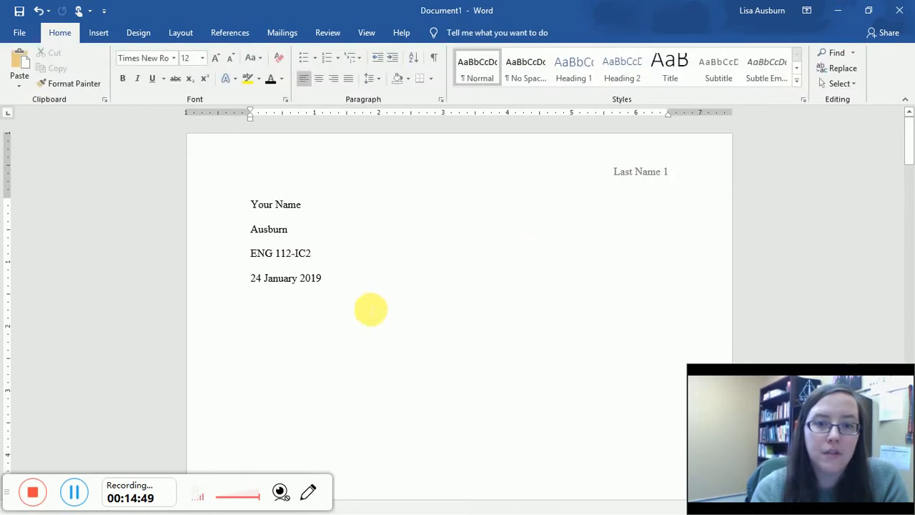
- Add a centered, non-italic line reading "Title" below the date
click(353, 287)
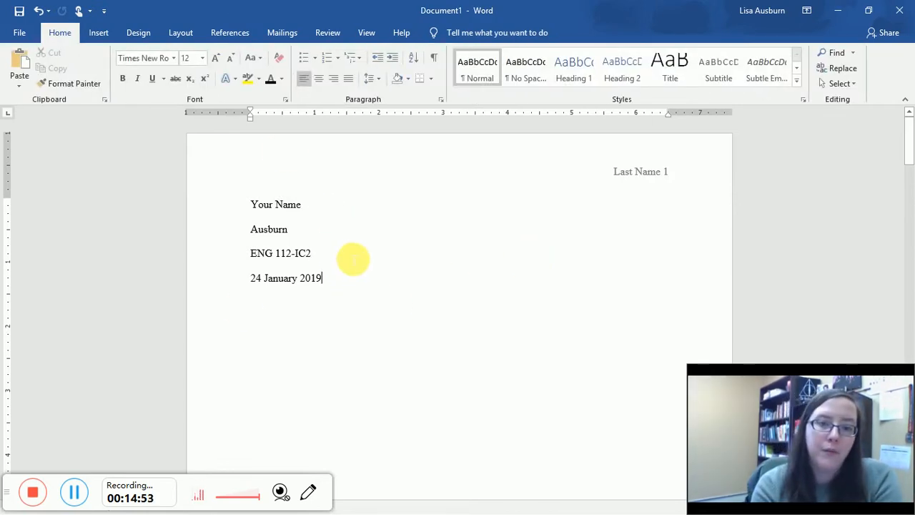
key(Return)
key(ctrl+i)
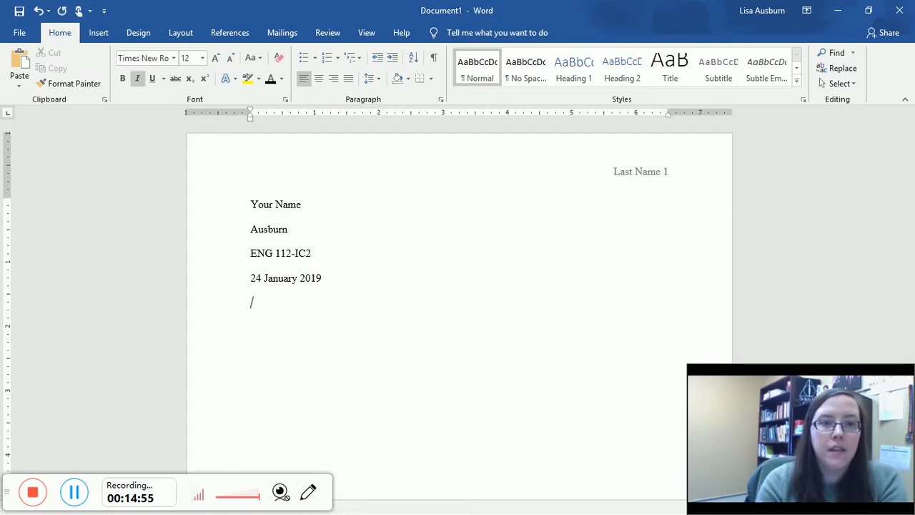
key(ctrl+i)
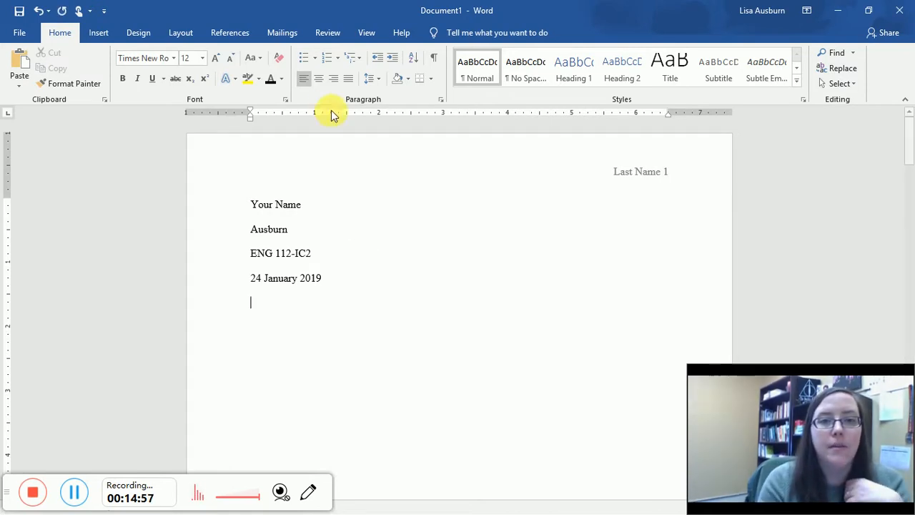
click(320, 81)
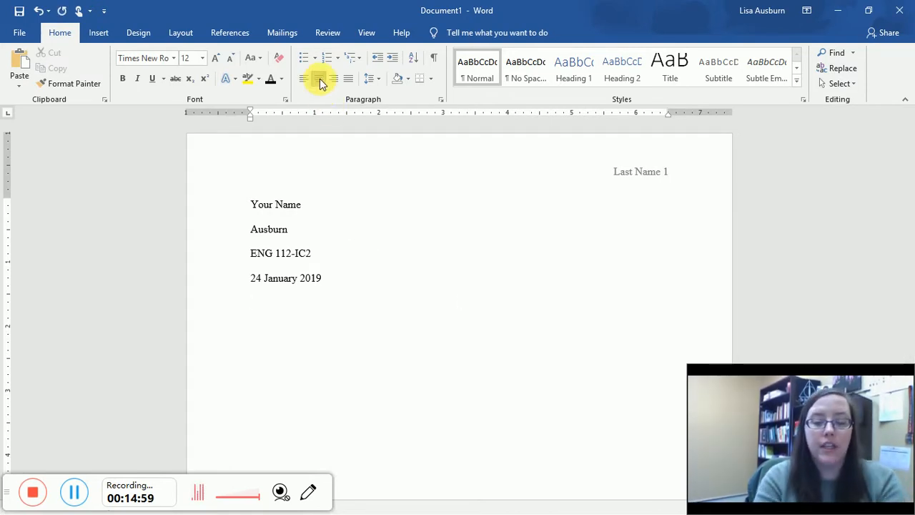
text(Title)
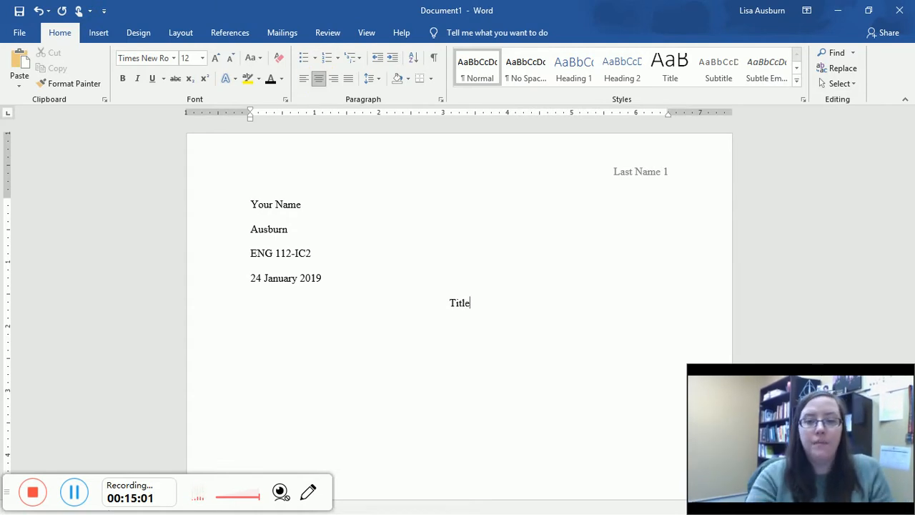
- Start a left-aligned, non-italic paragraph below the title with a tab indent and the text "Begin writing your paragraph."
key(Return)
key(ctrl+i)
click(303, 80)
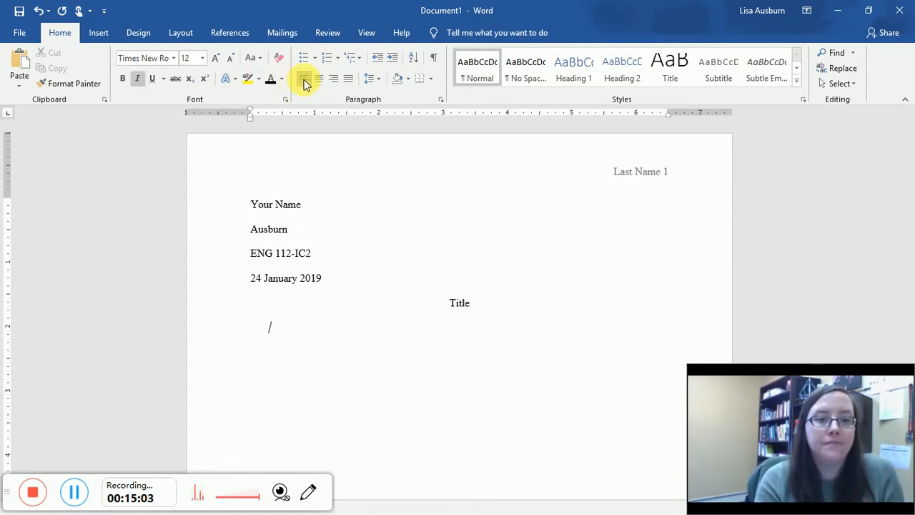
key(ctrl+i)
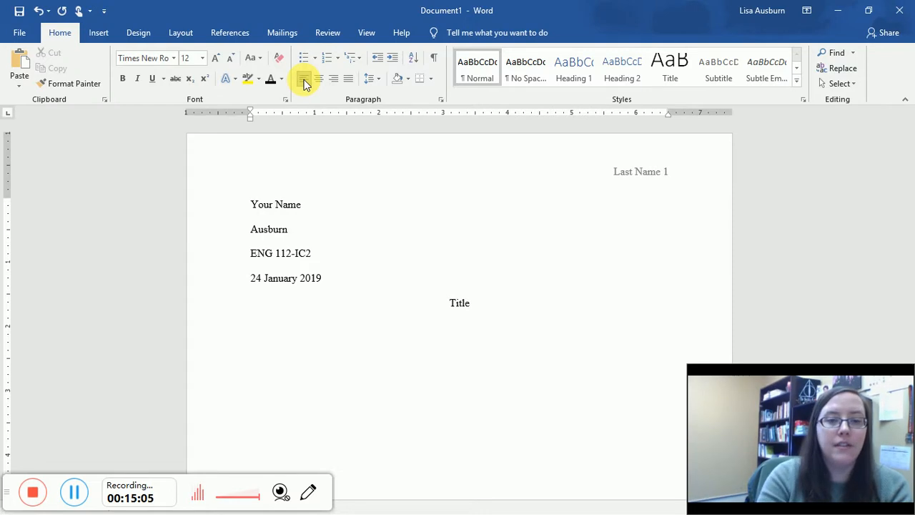
key(Tab)
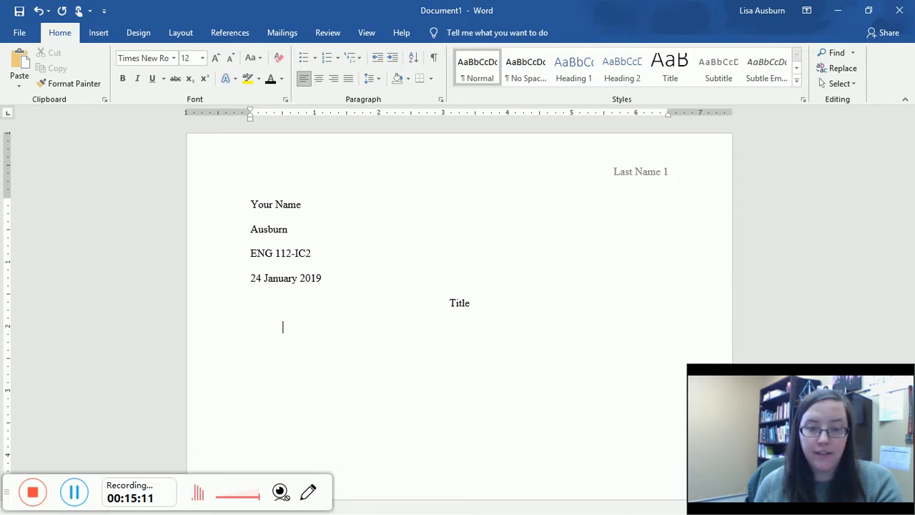
text(Beg)
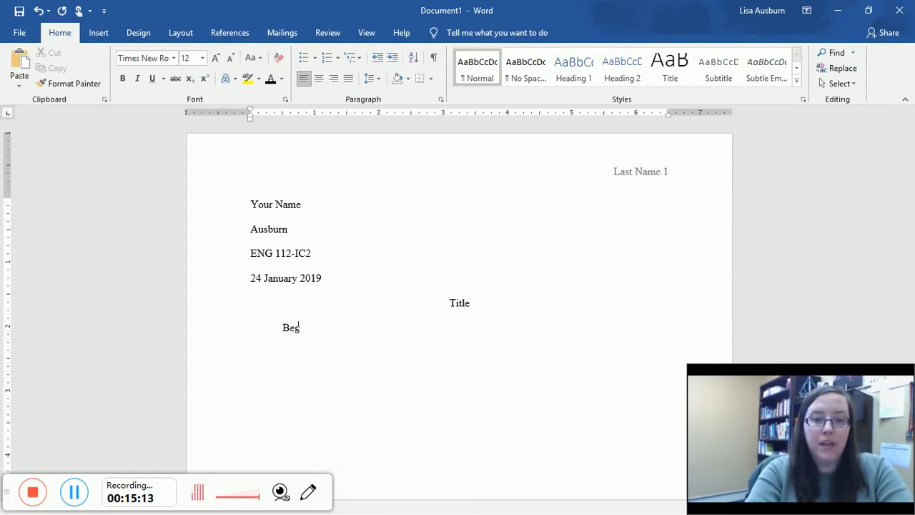
text(in writing your para)
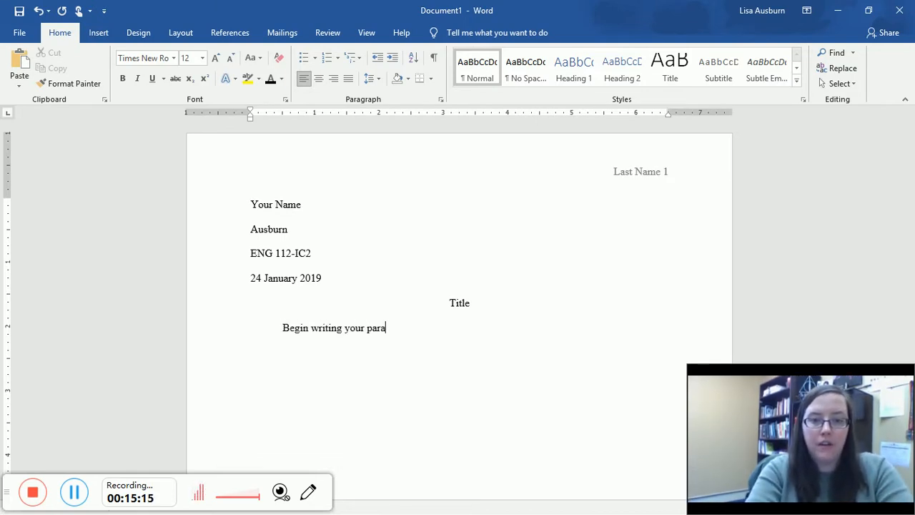
text(graph.)
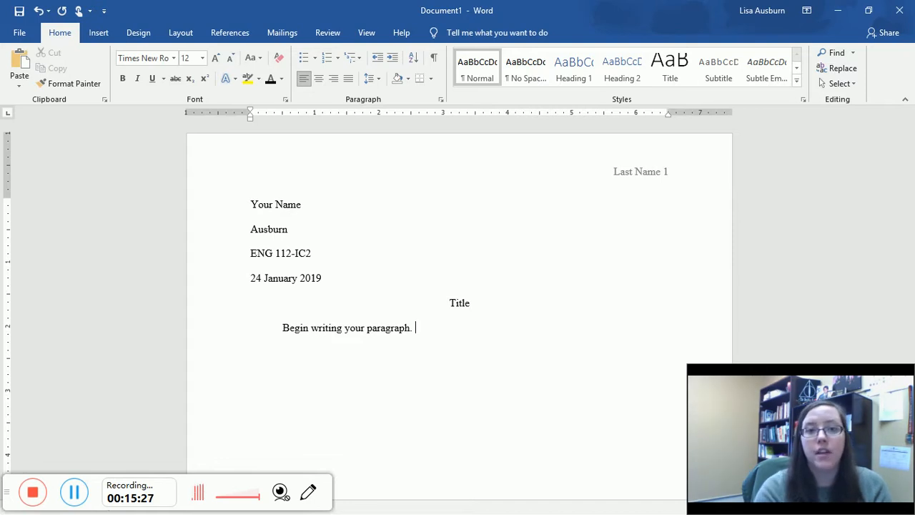
- Check the body paragraph's line spacing setting and the indent at its start
click(377, 80)
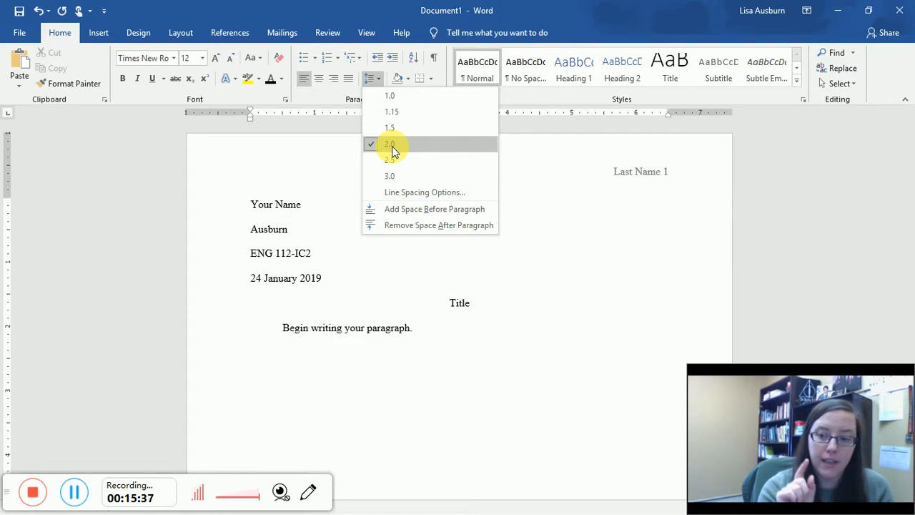
click(446, 337)
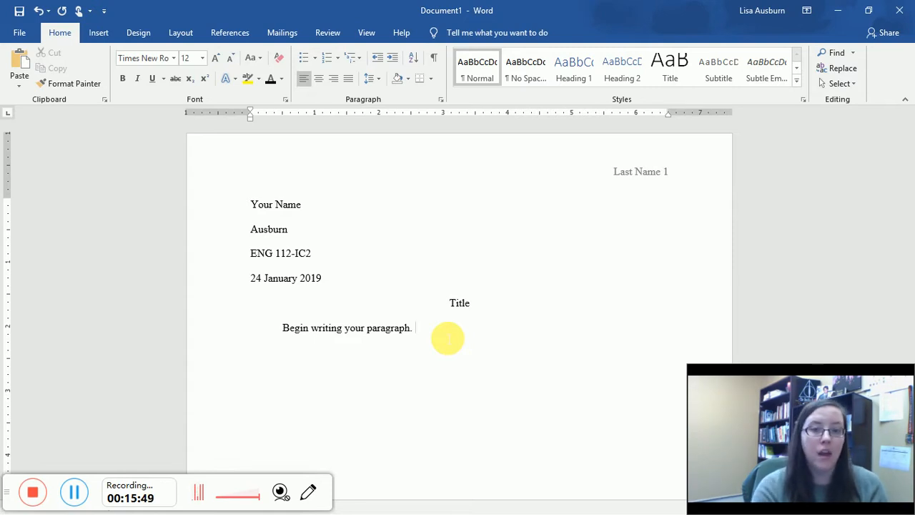
drag(265, 336, 244, 332)
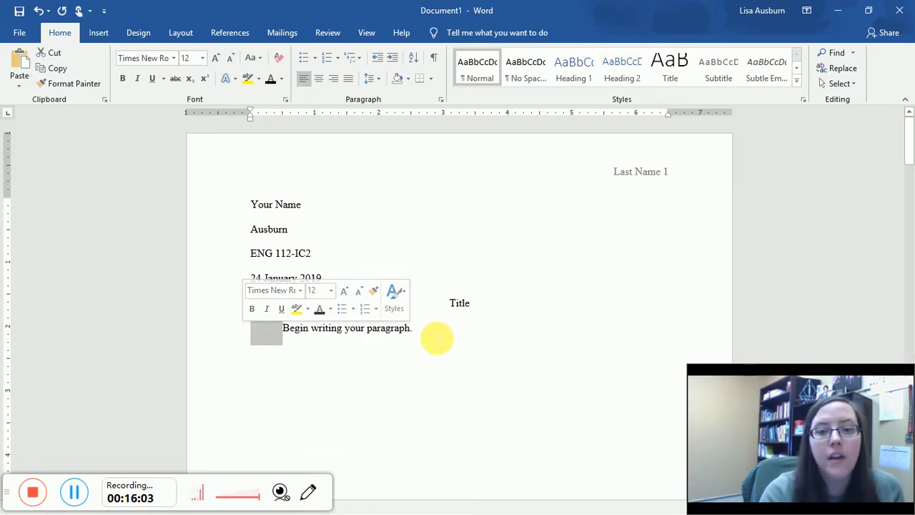
click(436, 337)
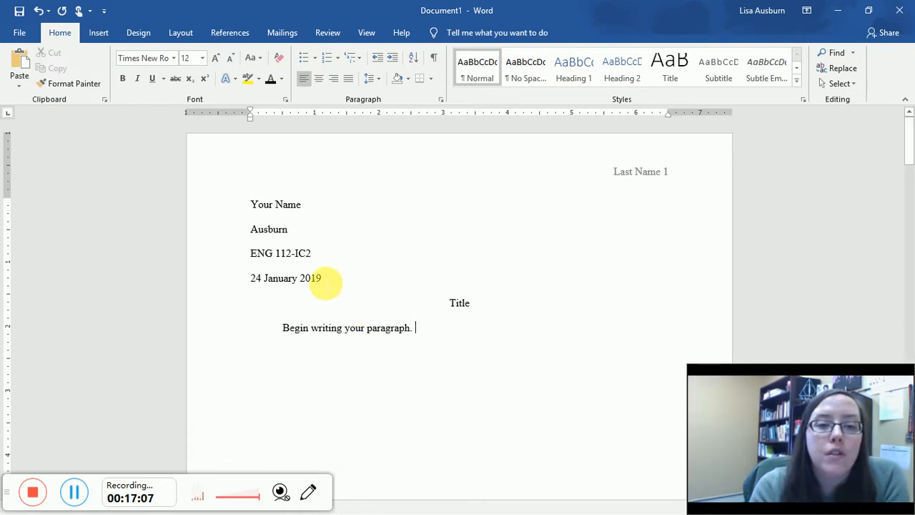
- Replace the date line above the title with a left-aligned placeholder reading "*Insert Date*"
click(323, 279)
drag(293, 277, 250, 279)
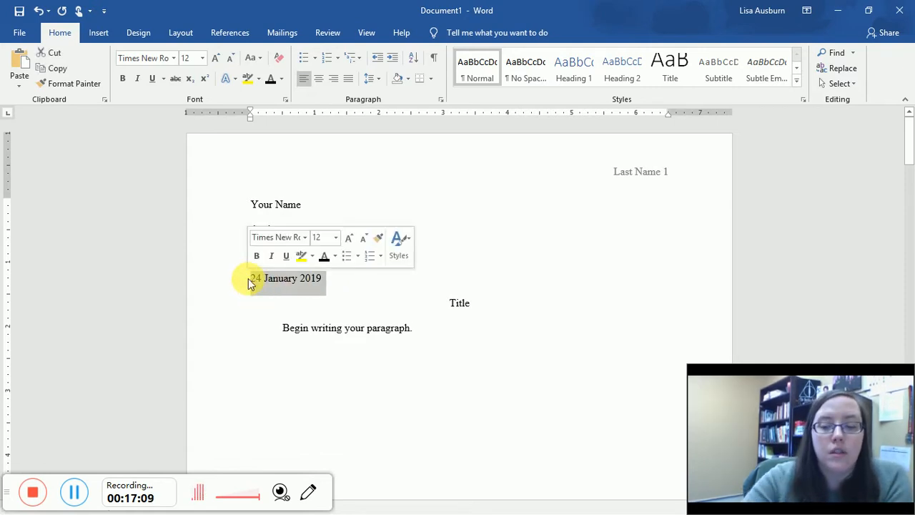
key(Delete)
key(Delete)
key(Return)
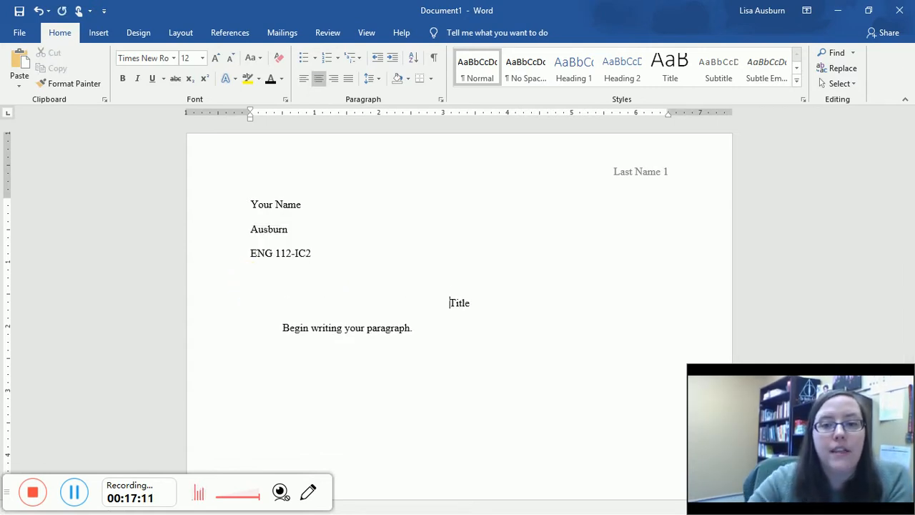
key(Up)
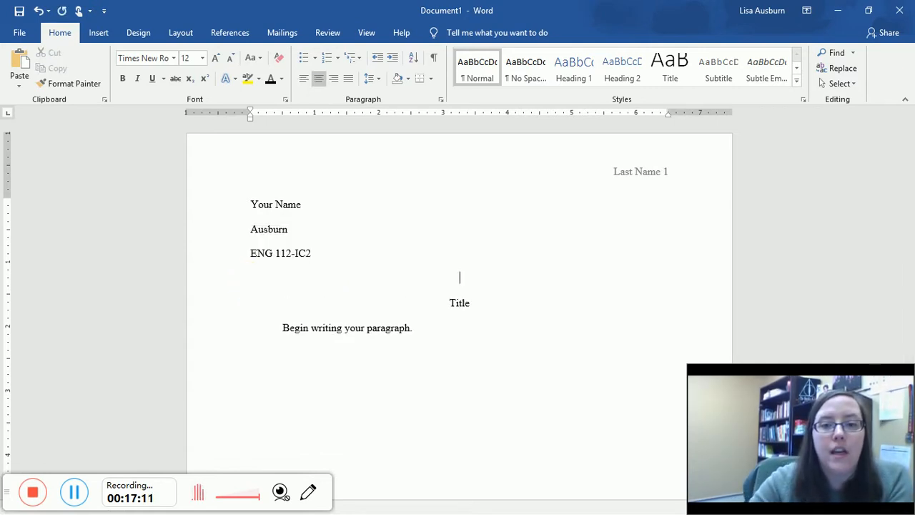
click(305, 83)
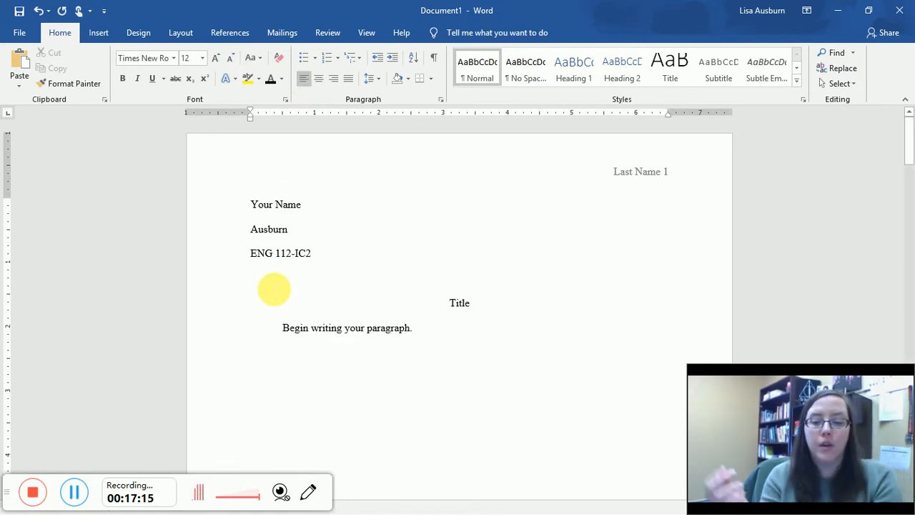
text(*)
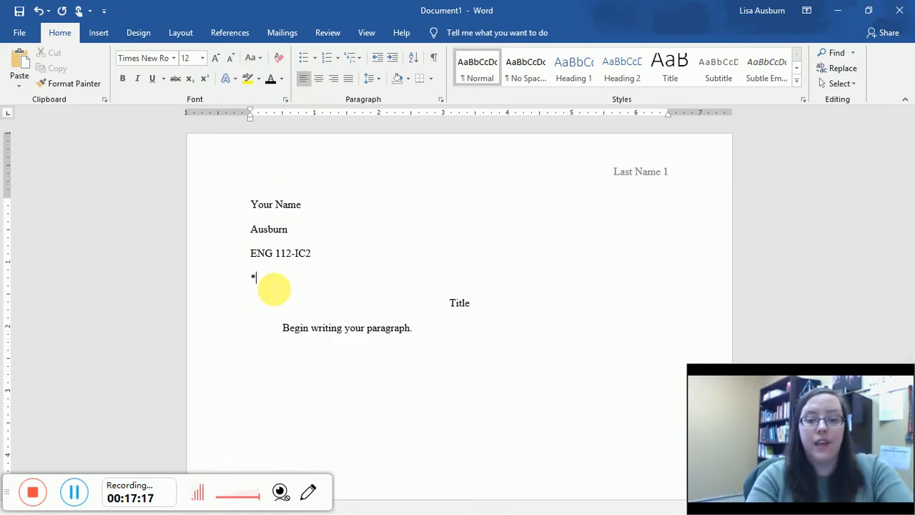
text(Insert Date*)
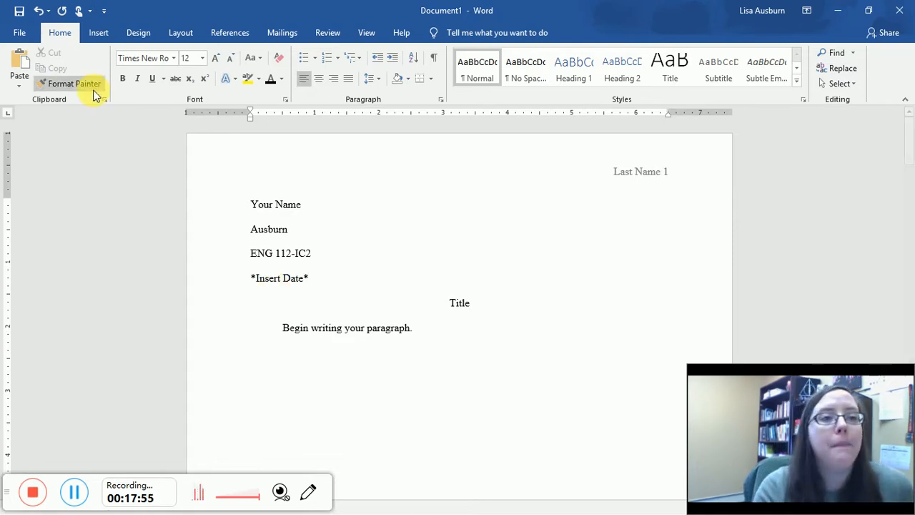
- Start saving a copy of the document and go to the Custom Office Templates folder in Documents
click(28, 32)
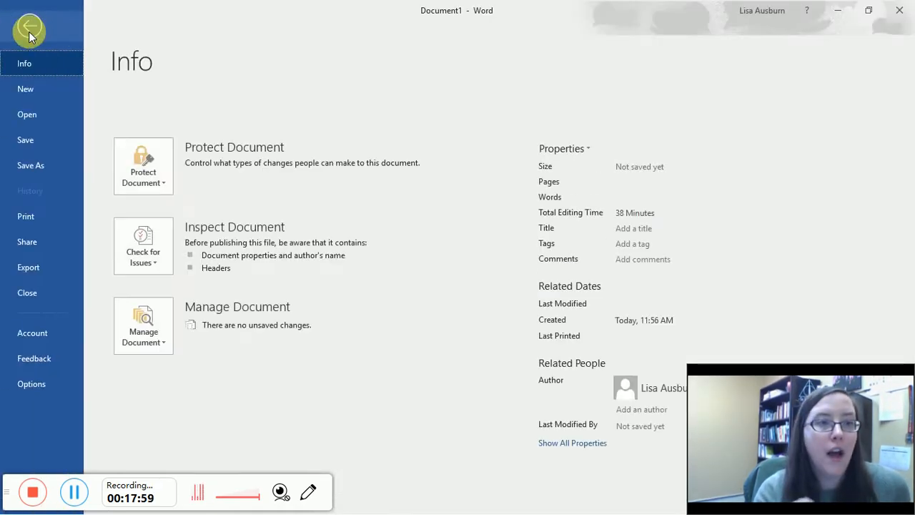
click(41, 165)
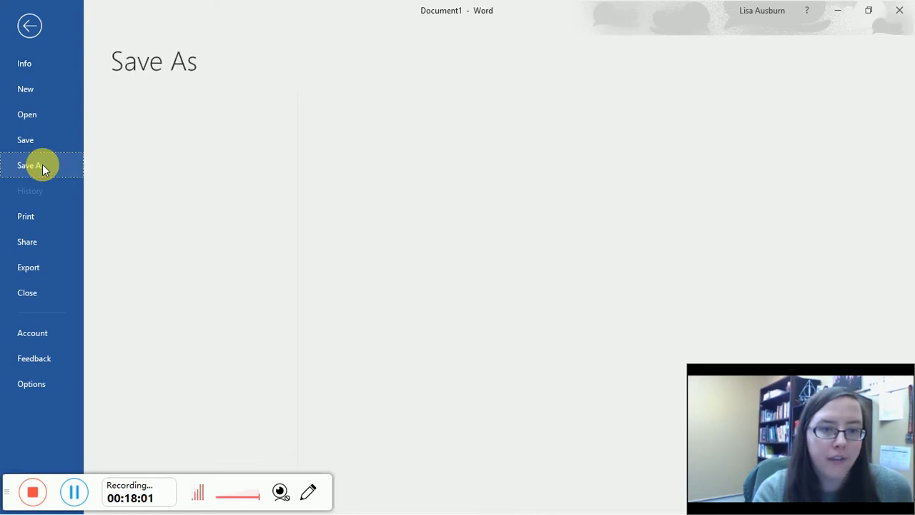
click(206, 261)
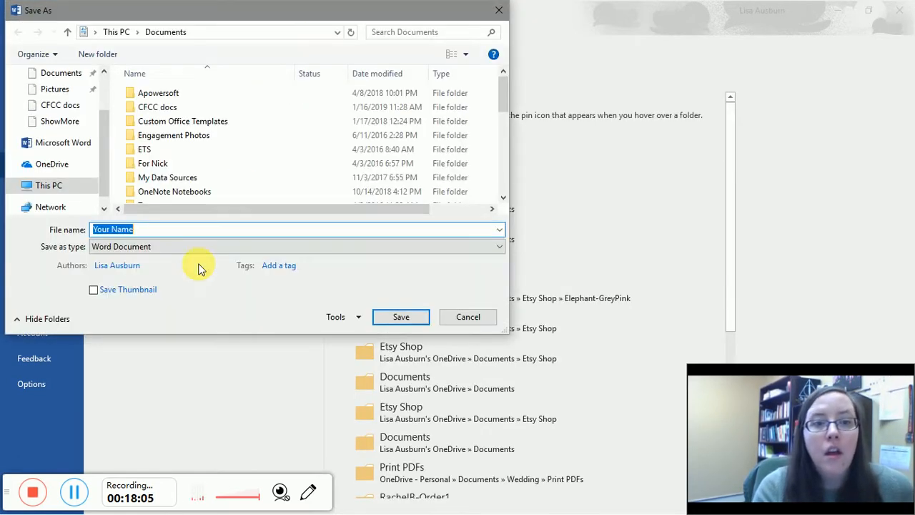
drag(292, 11, 467, 82)
double_click(388, 195)
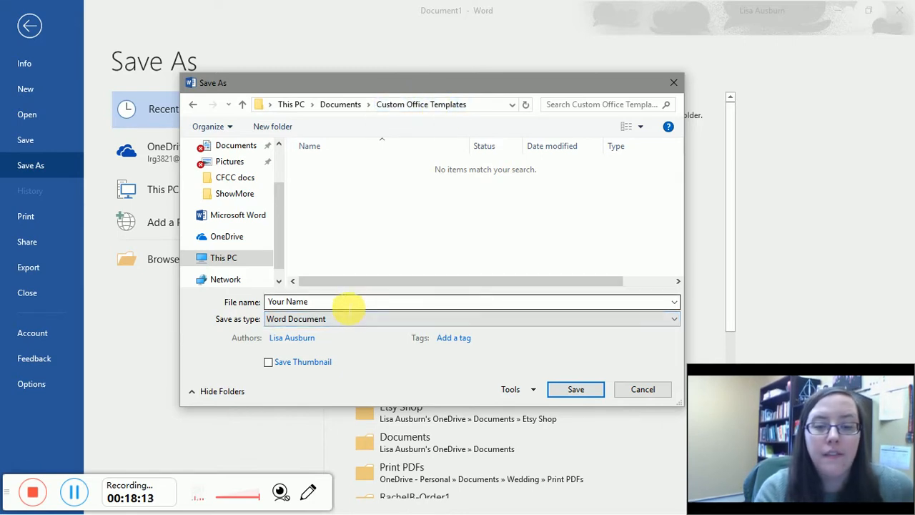
- Save the file as a Word Template named "MLA Template 8th edition"
click(348, 306)
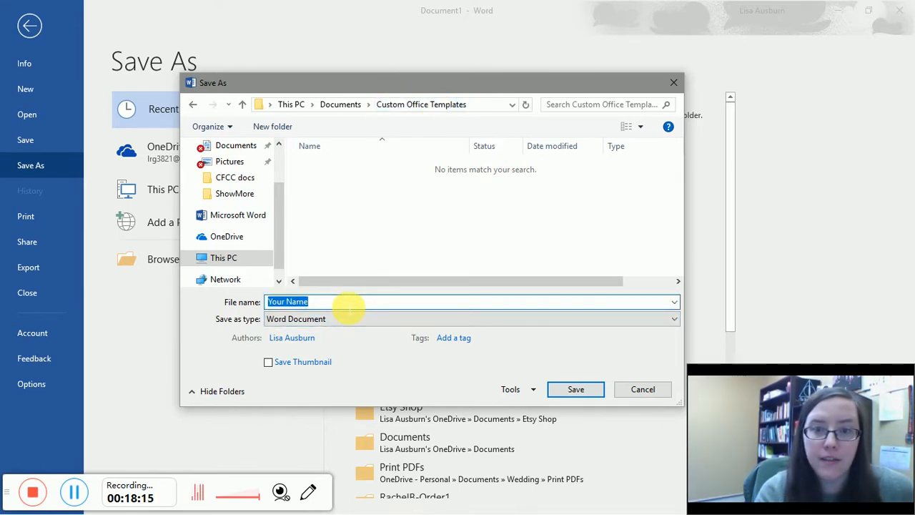
text(ML)
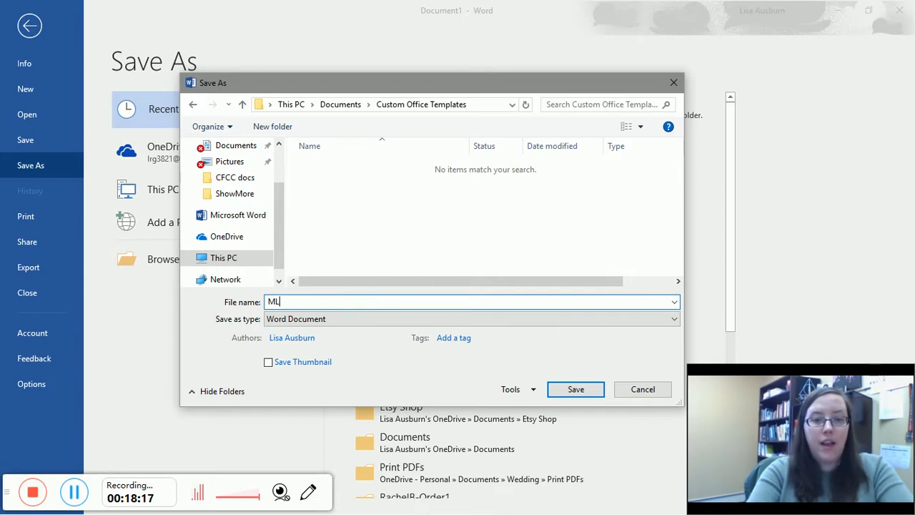
text(A Template)
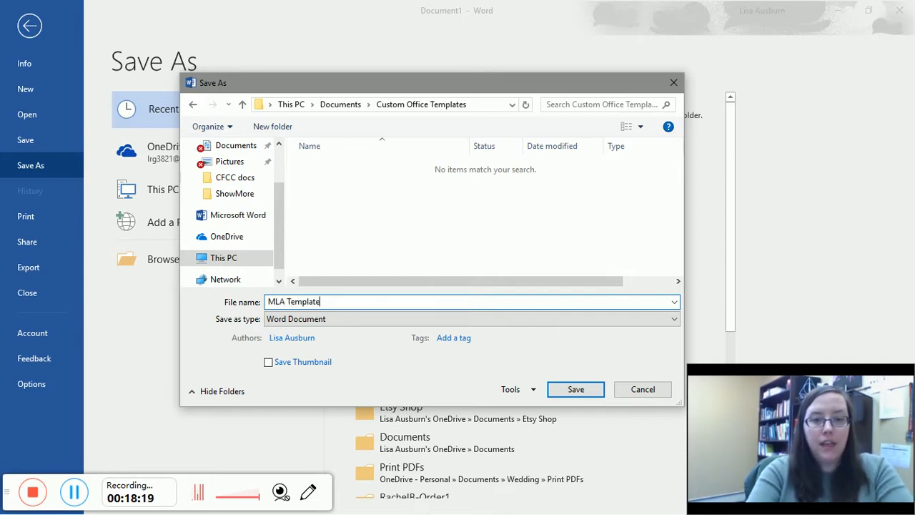
text( 8th edition)
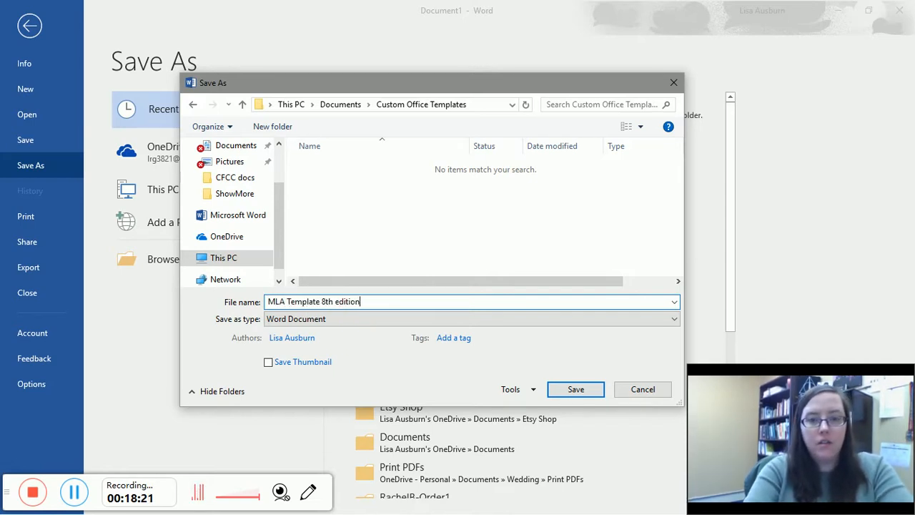
click(283, 320)
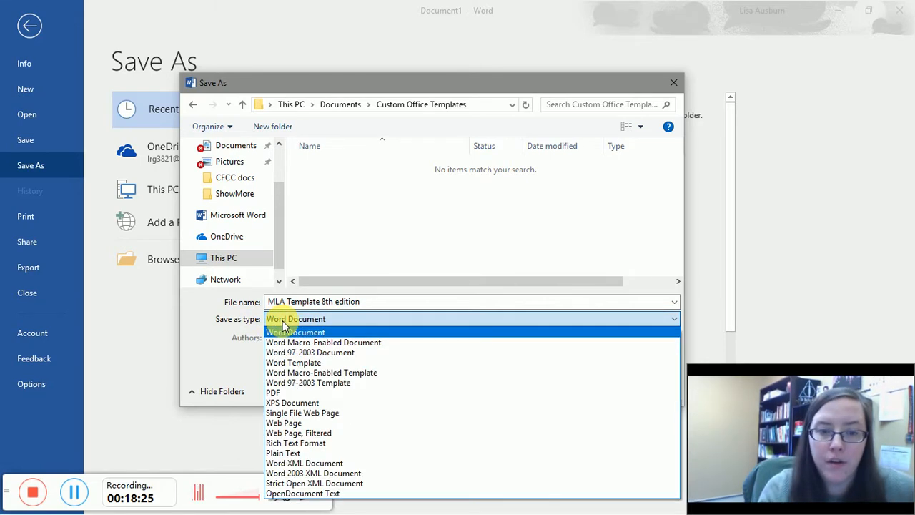
click(291, 363)
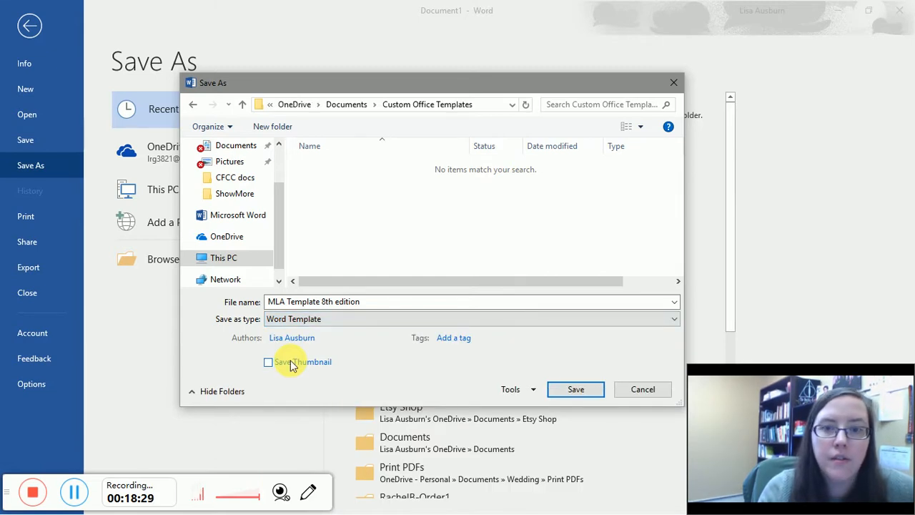
click(589, 388)
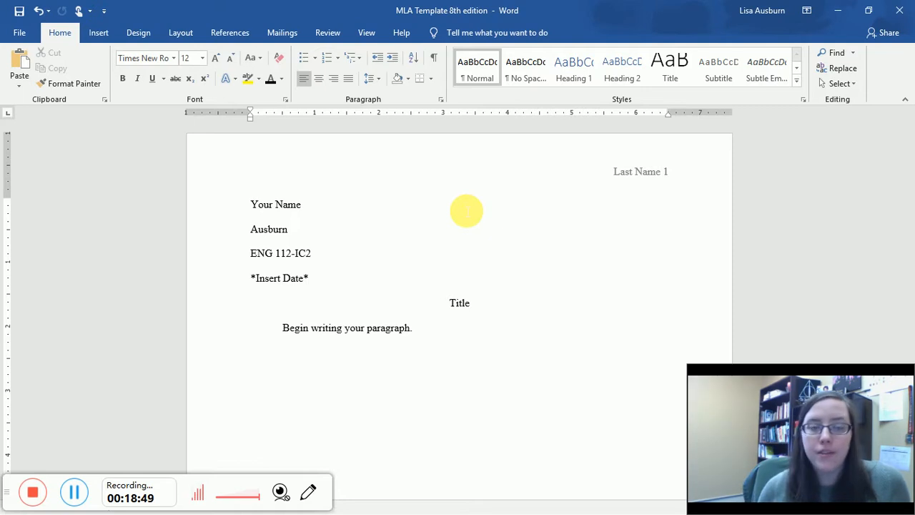
click(20, 34)
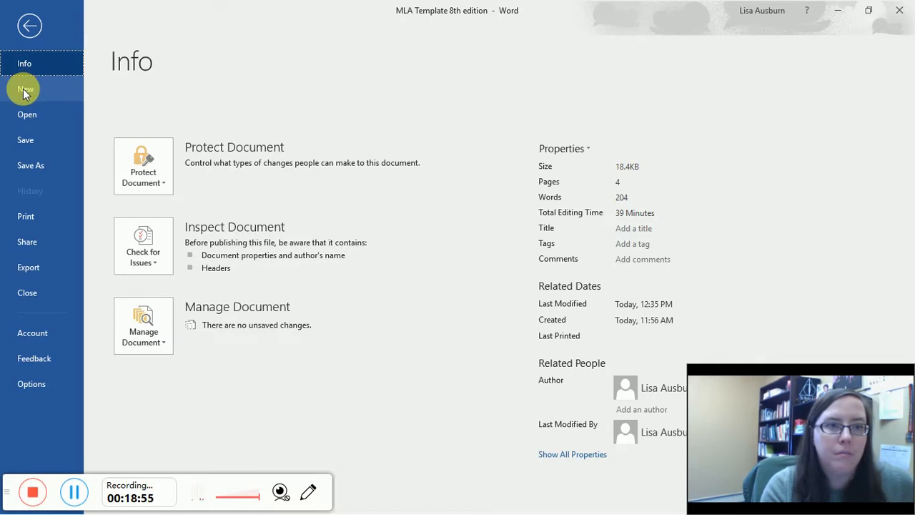
click(29, 26)
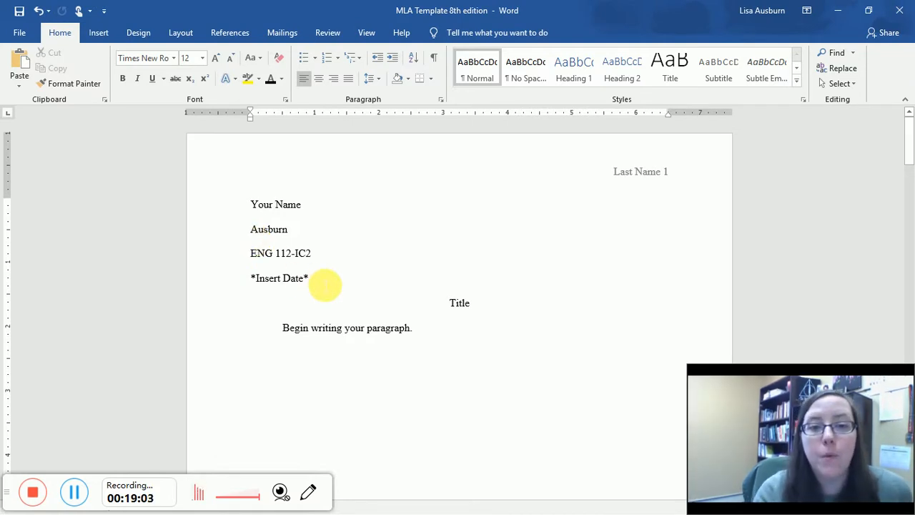
- Replace the "*Insert Date*" placeholder with the date in the format "24 January 2019", left-aligned on its own line above the title
drag(320, 280, 250, 280)
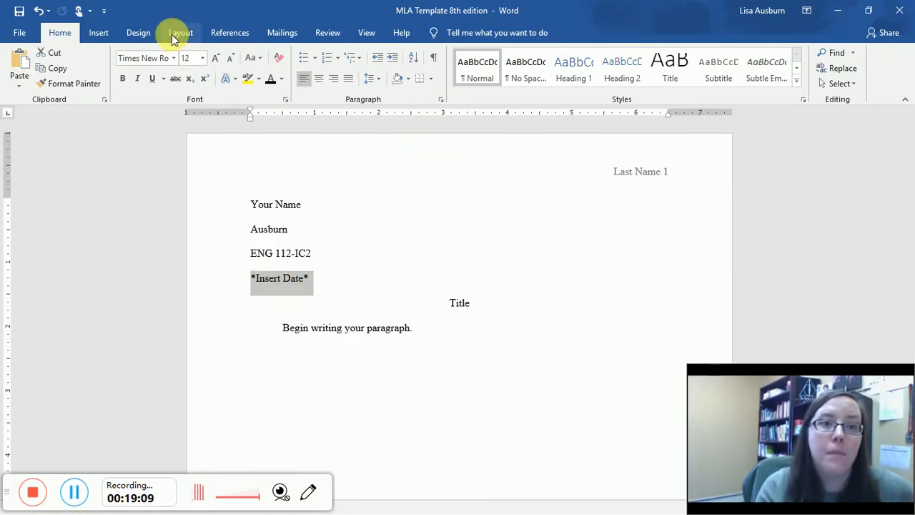
click(99, 34)
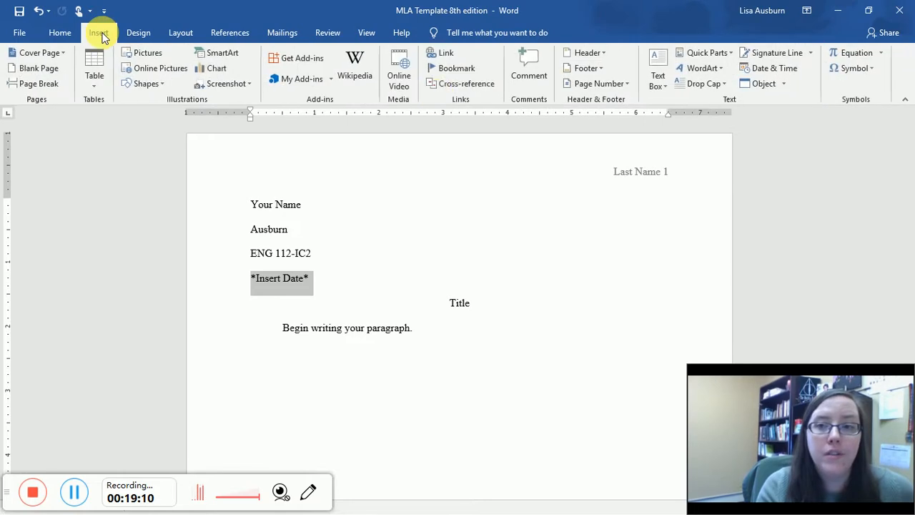
click(771, 68)
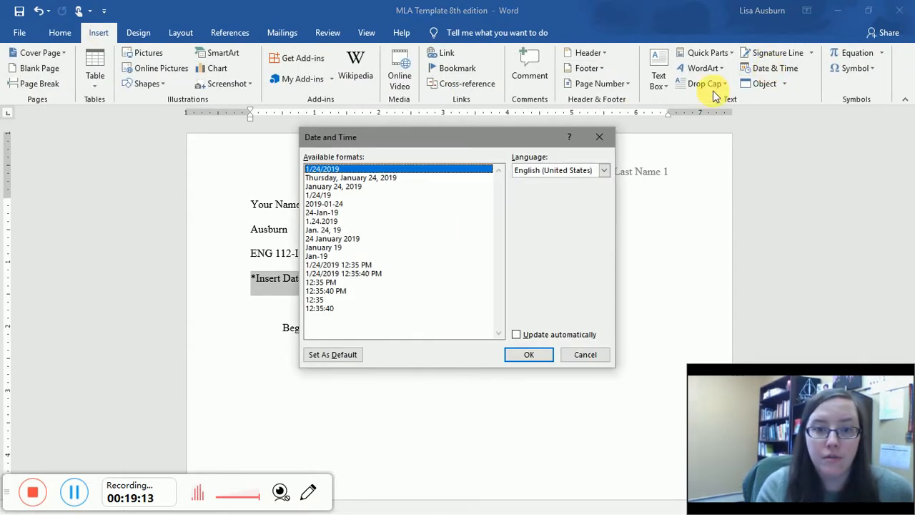
click(352, 240)
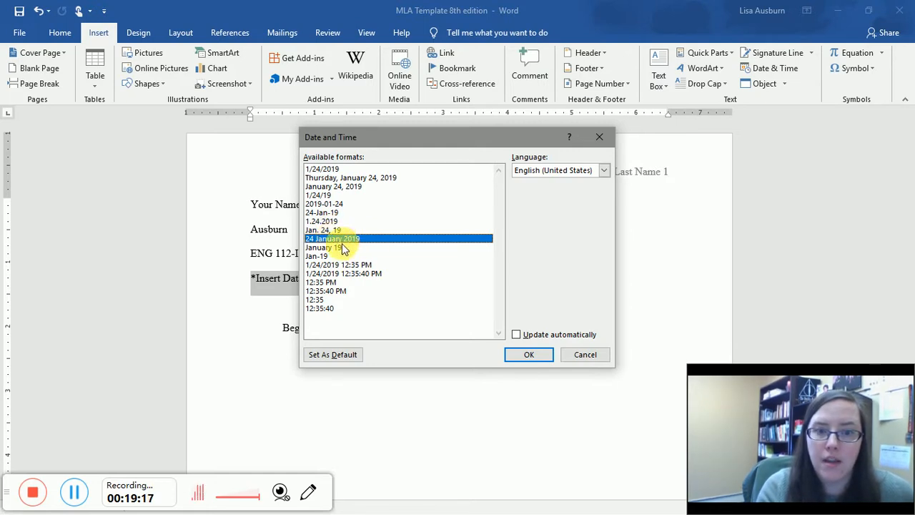
click(538, 361)
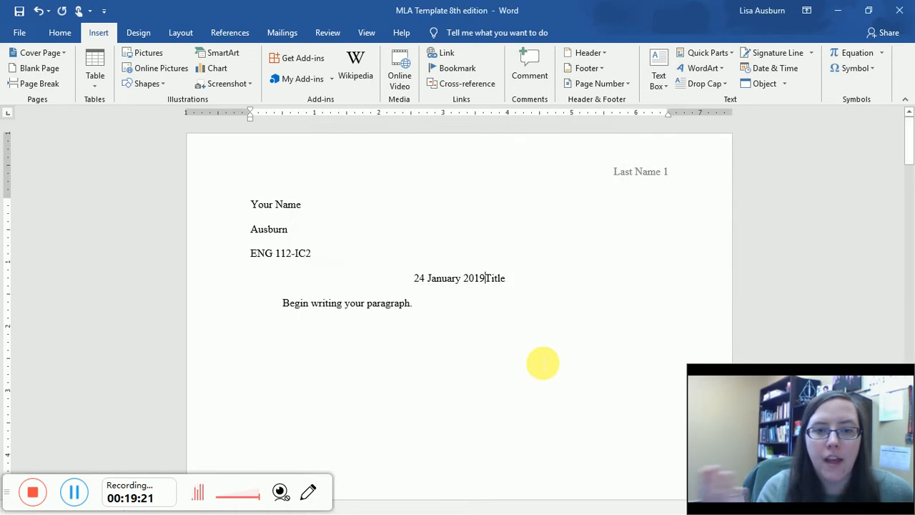
key(Return)
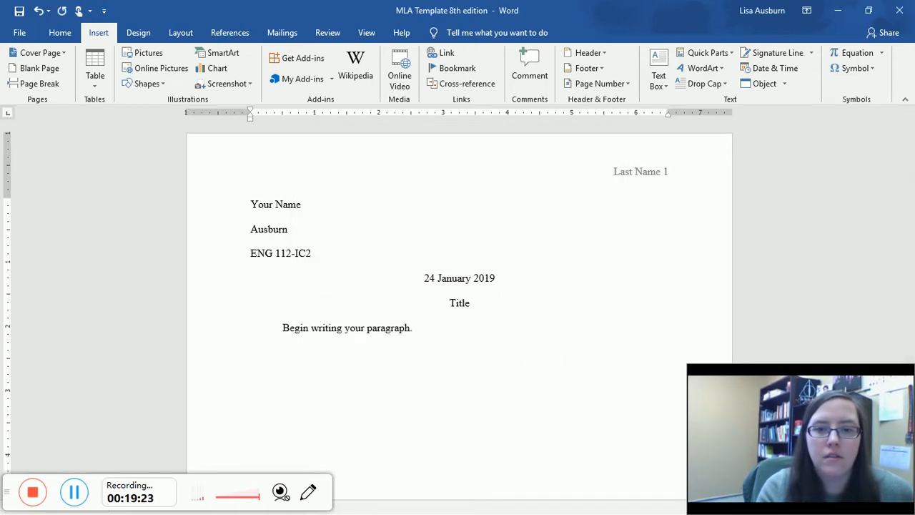
key(ctrl+l)
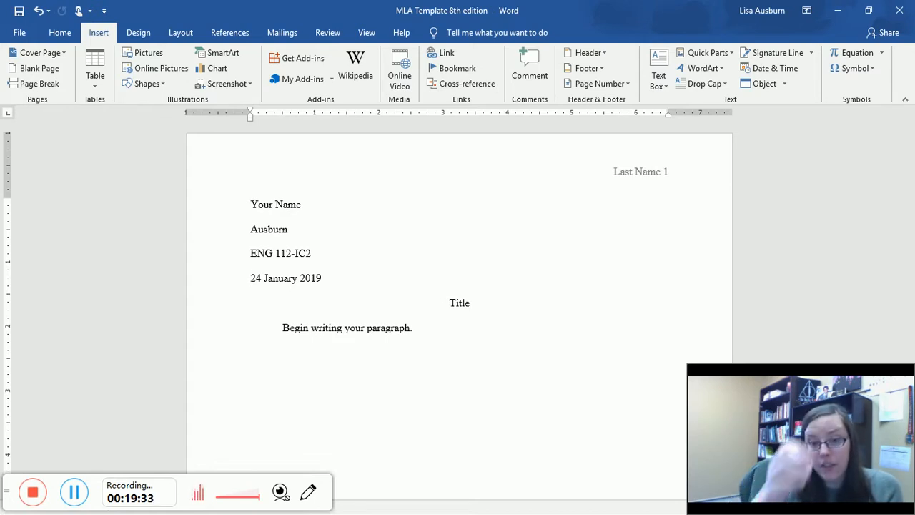
- Place the cursor at the start of the first line on page 2 and set its font size to 12
scroll(579, 439, down, 3)
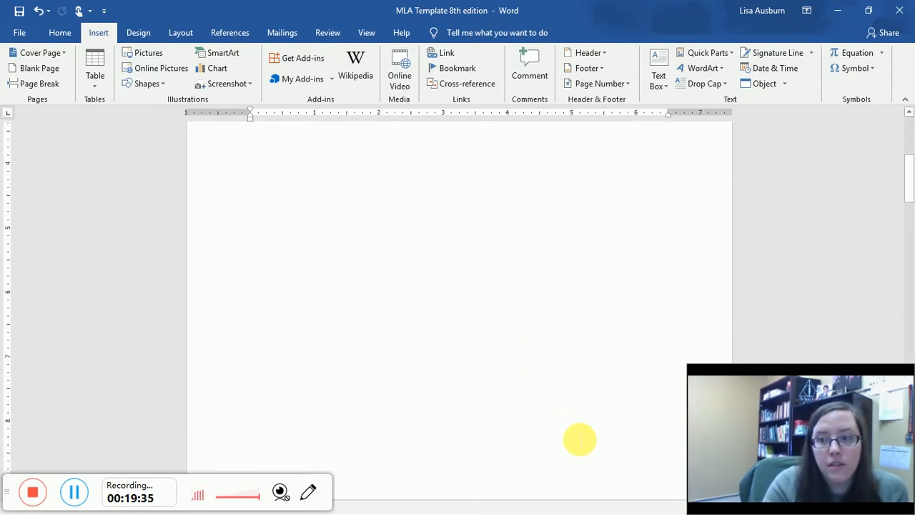
scroll(579, 439, down, 5)
scroll(579, 439, down, 2)
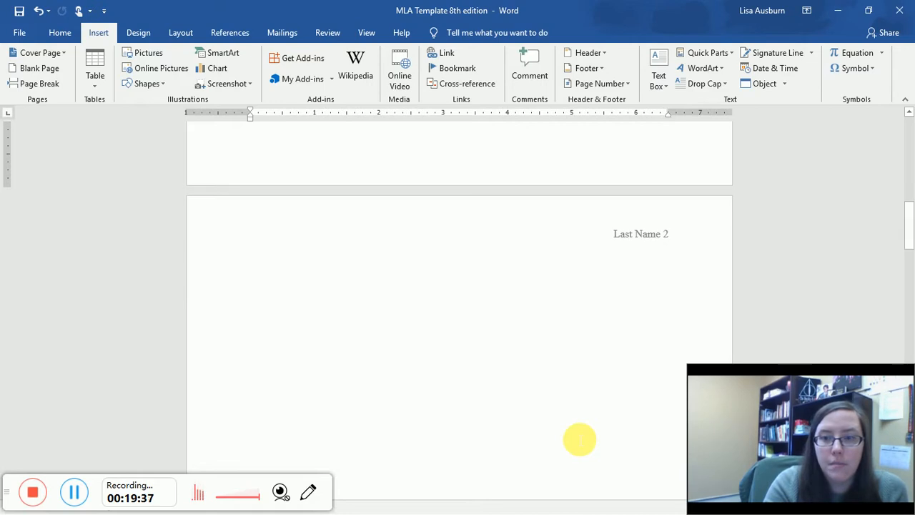
scroll(579, 439, up, 1)
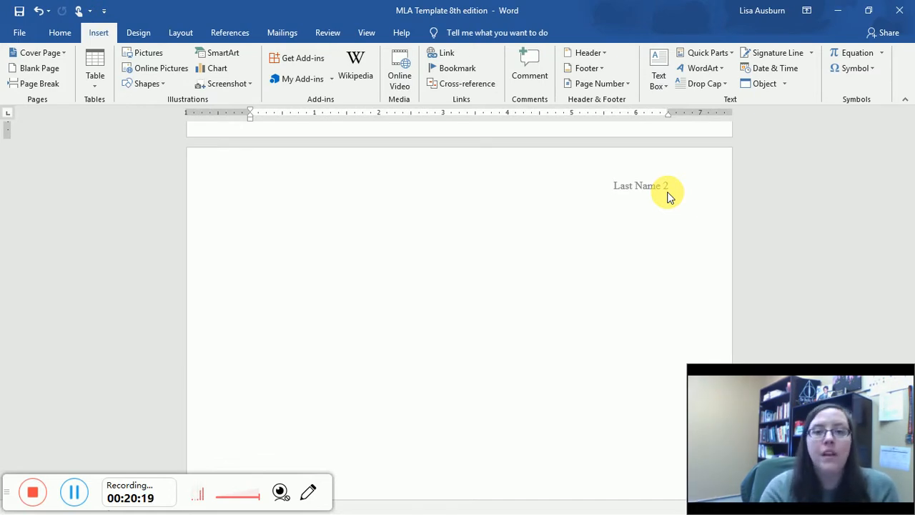
click(577, 223)
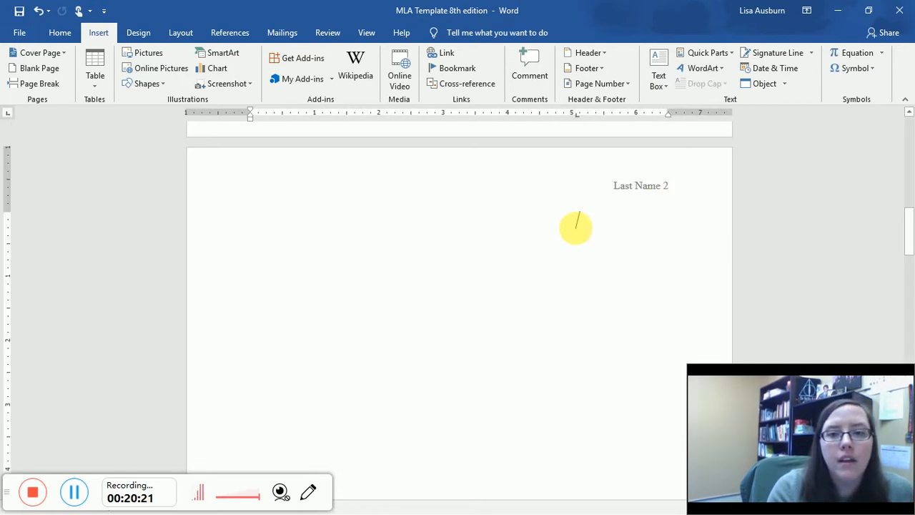
click(241, 210)
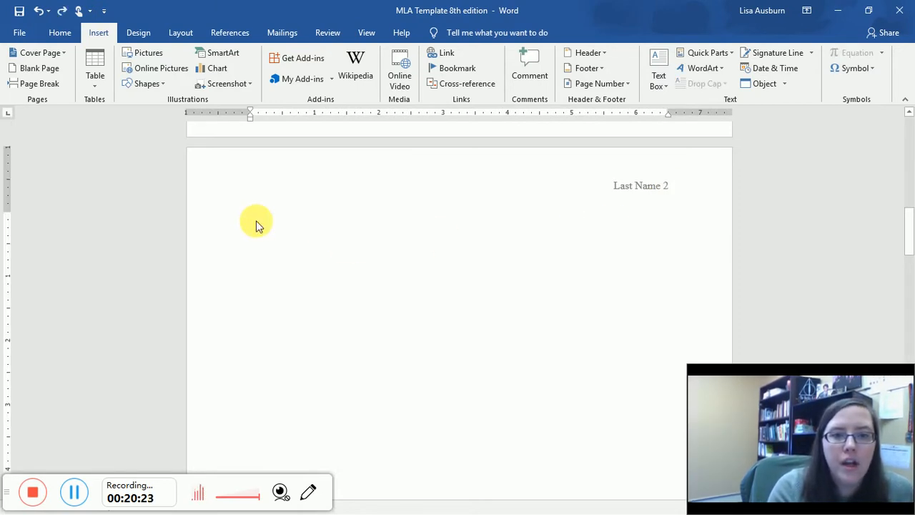
click(255, 220)
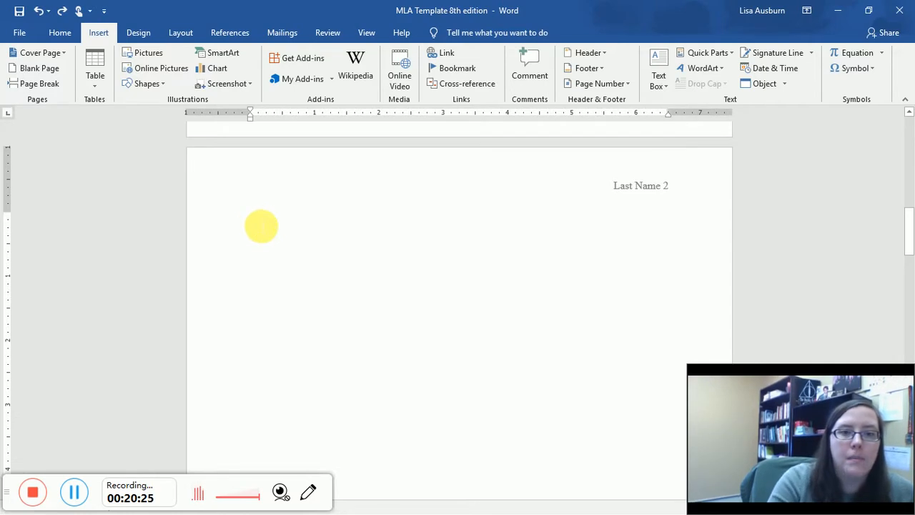
click(60, 32)
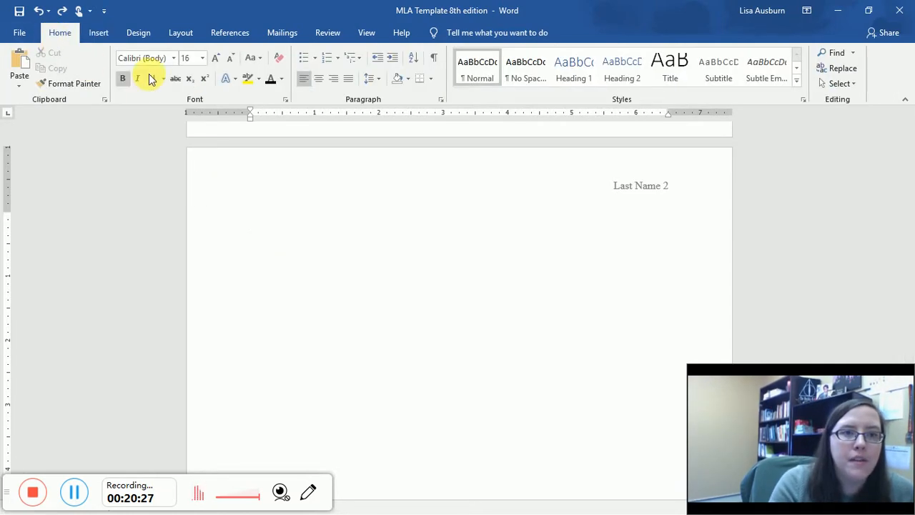
click(202, 57)
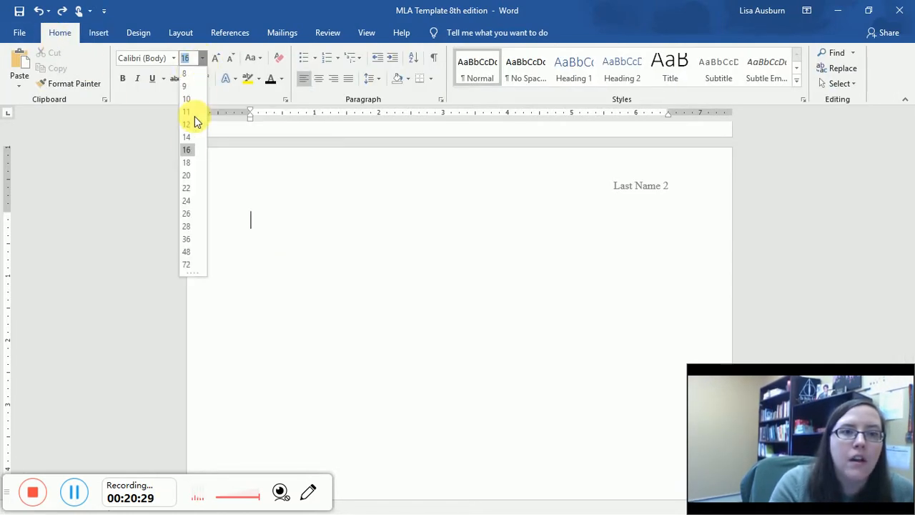
click(187, 124)
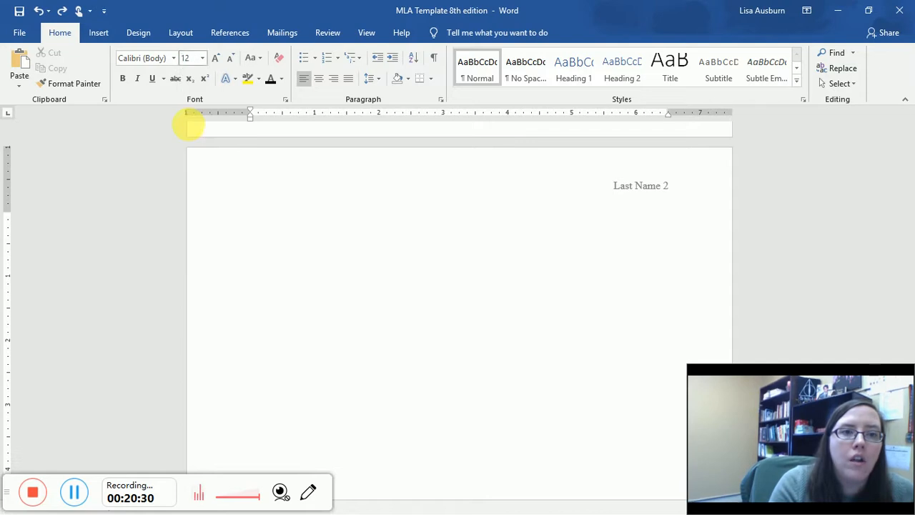
- Set the font at the start of page 2 to Times New Roman and add the centred heading "Works Cited"
click(176, 58)
click(179, 139)
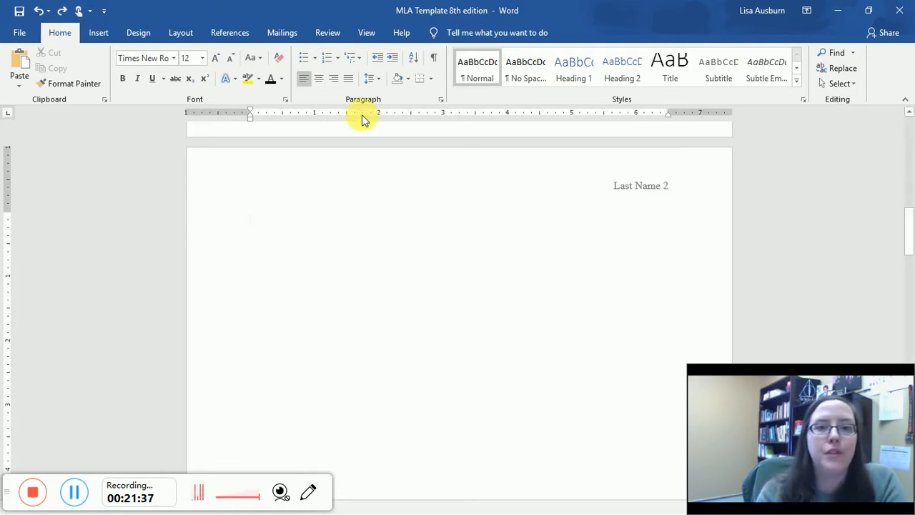
click(319, 81)
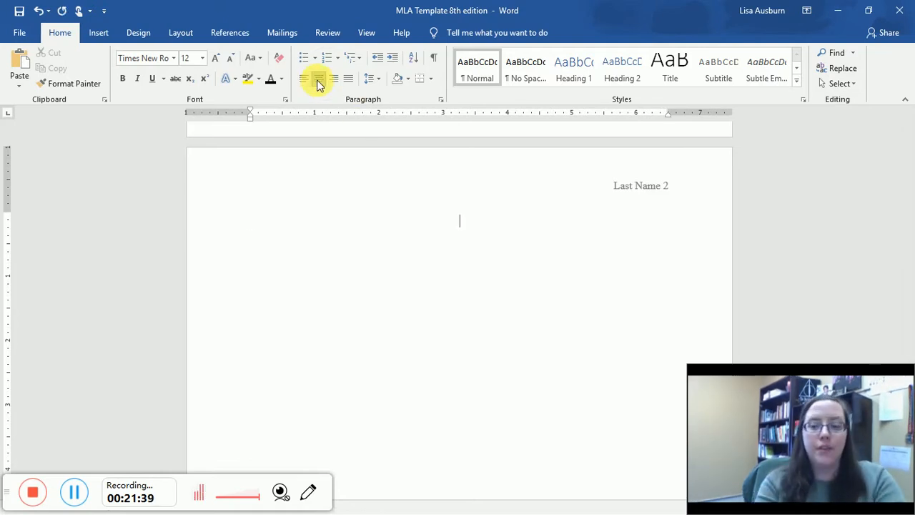
text(Weked)
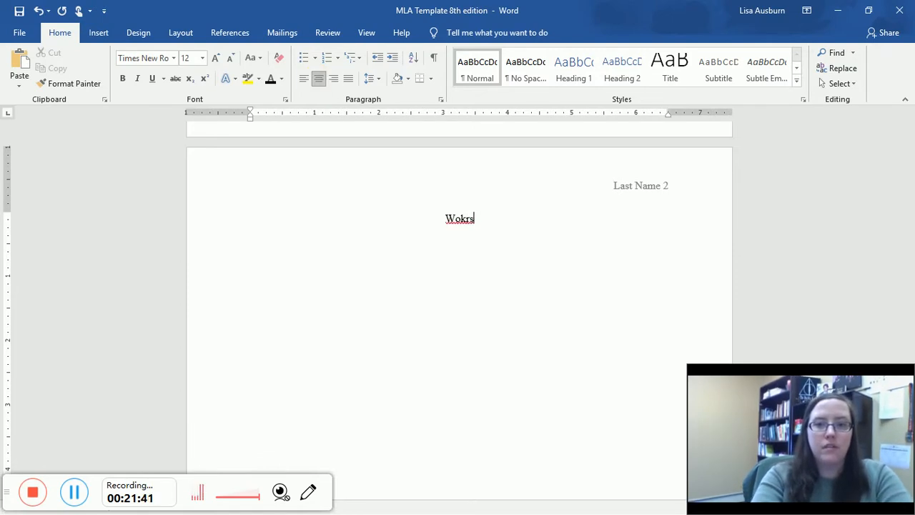
key(BackSpace)
key(BackSpace)
key(BackSpace)
text(rks Cited)
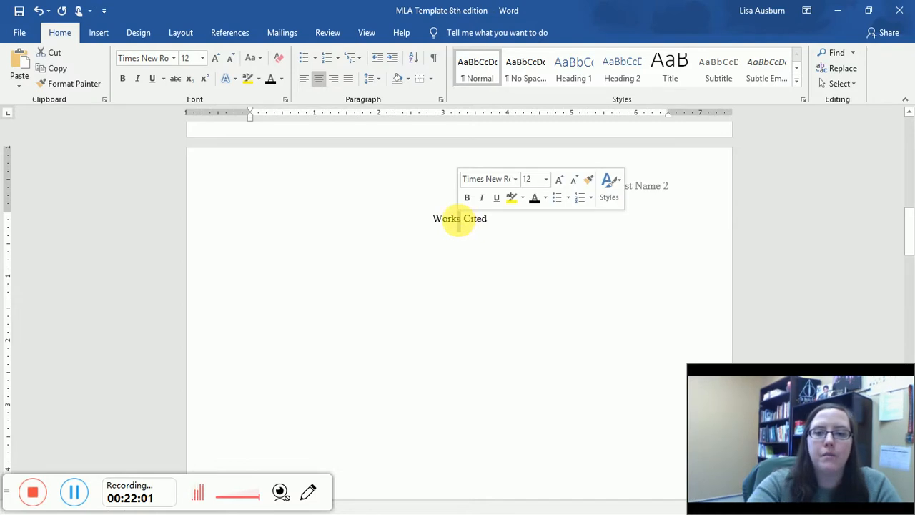
- Try the heading in the singular as "Work Cited" and restore it to "Works Cited"
key(BackSpace)
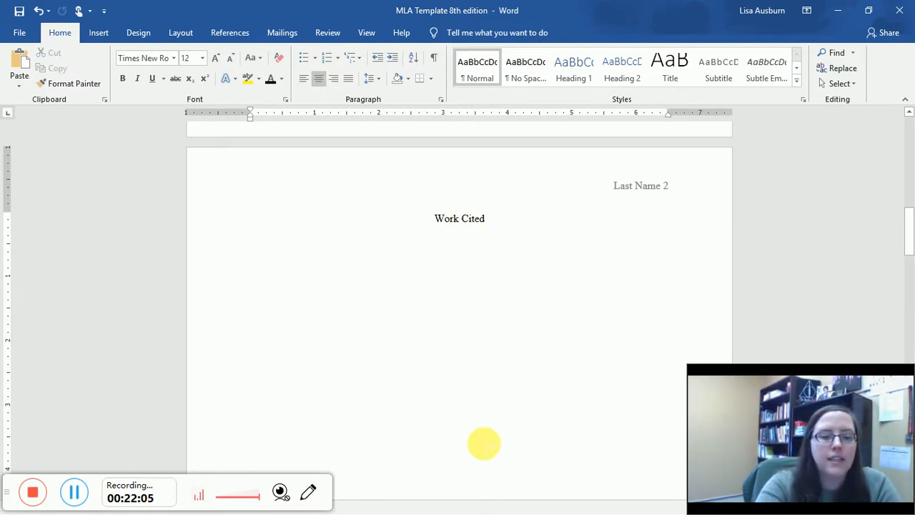
text(s)
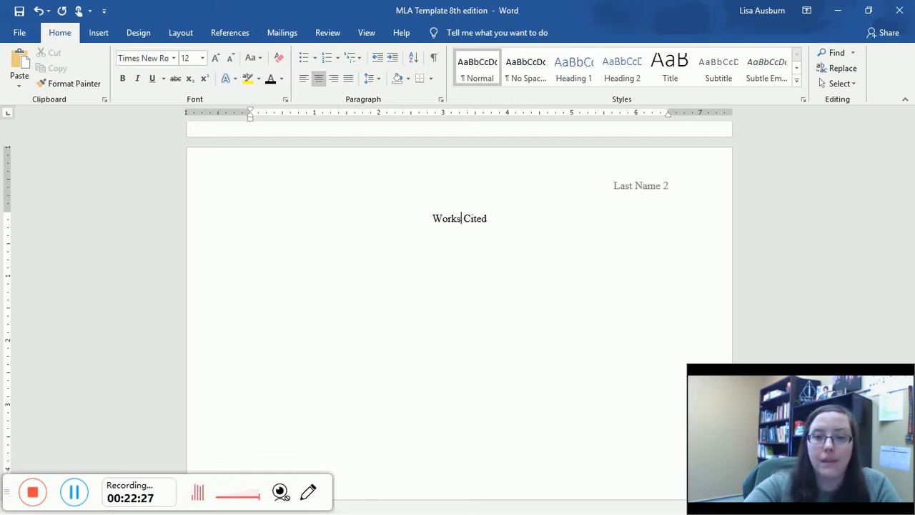
- Pull the Little Seagull Handbook notes up under the "Works Cited" heading and insert a page break so they start on page 3
click(614, 217)
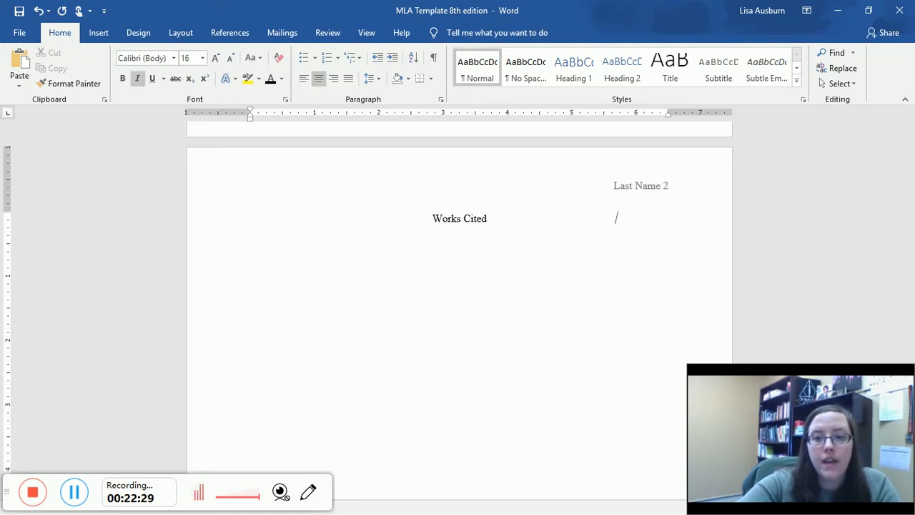
click(484, 444)
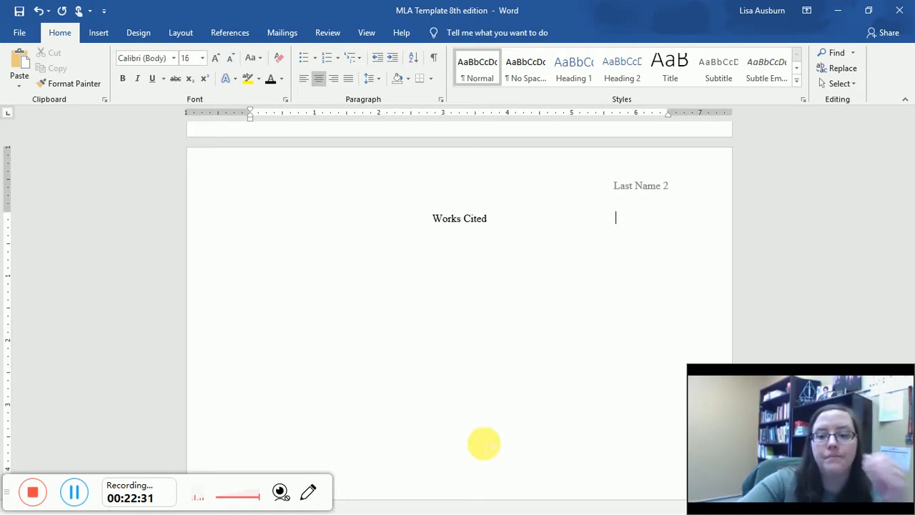
text(The Little Seagull Handbook Works Cited: Citation Formatting – from pages 129-158 Most likely to be helpful: #8: Article in a journal. P. 136 (for scholarly articles) #11: Article accessed through a database p. 141 (for information on ProQuest) #17: Basic entries for a book. P. 144 #31: Work on a website. P. 151 (for articles or pages on websites; not for the entire website) #43: How to cite a film. P. 154 #44: Interview. P. 155 (in case you decided to interview an expert yourself))
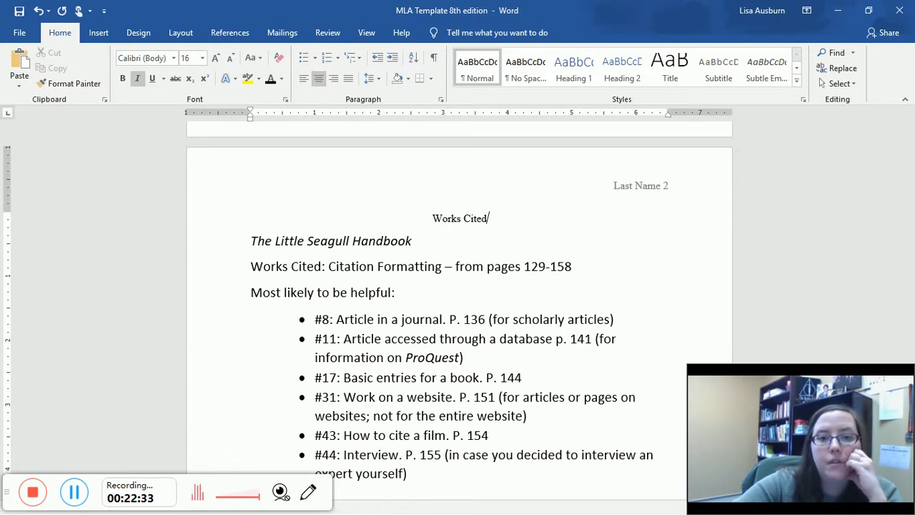
key(ctrl+Return)
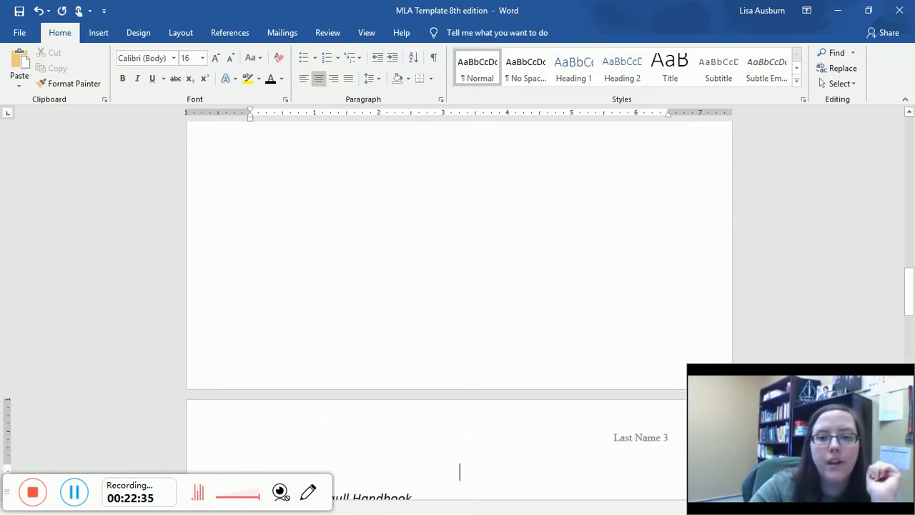
scroll(631, 357, up, 10)
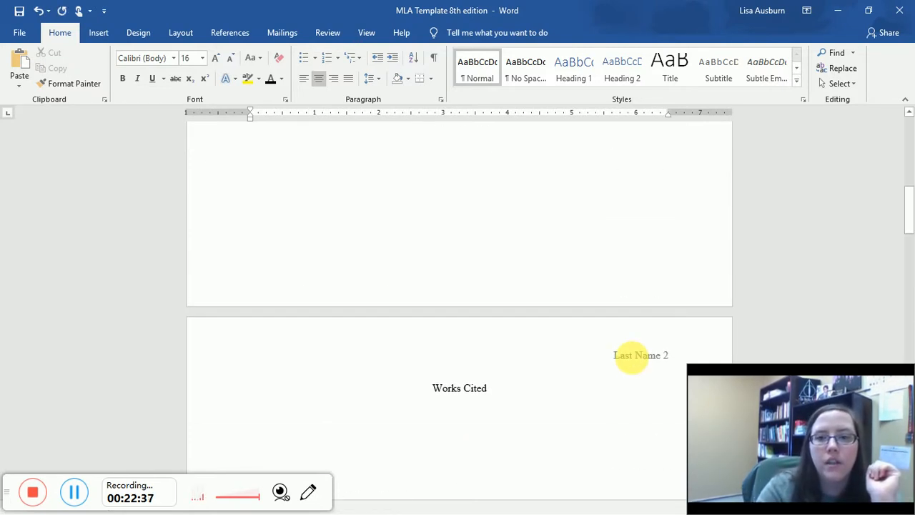
scroll(607, 336, up, 2)
scroll(577, 310, down, 4)
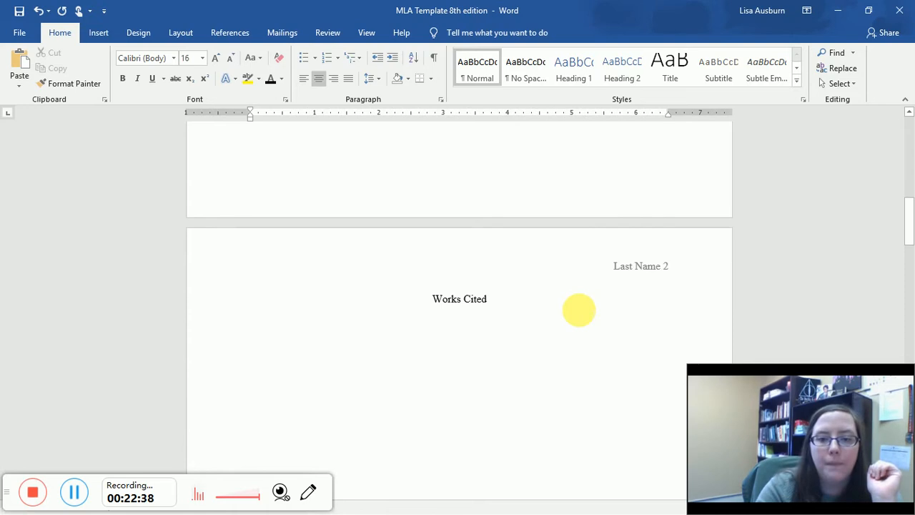
- Left-align the empty line below "Works Cited", turn off italics and set its font to Times New Roman, size 12
click(75, 498)
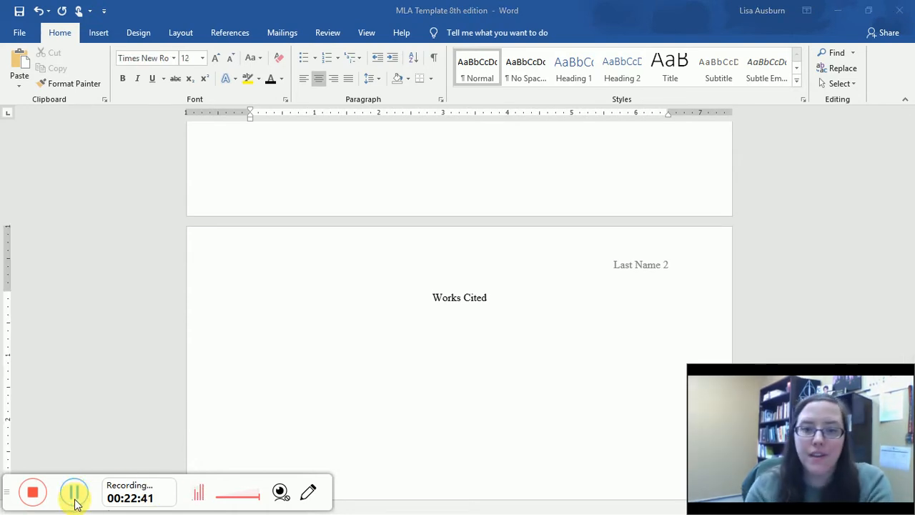
click(452, 333)
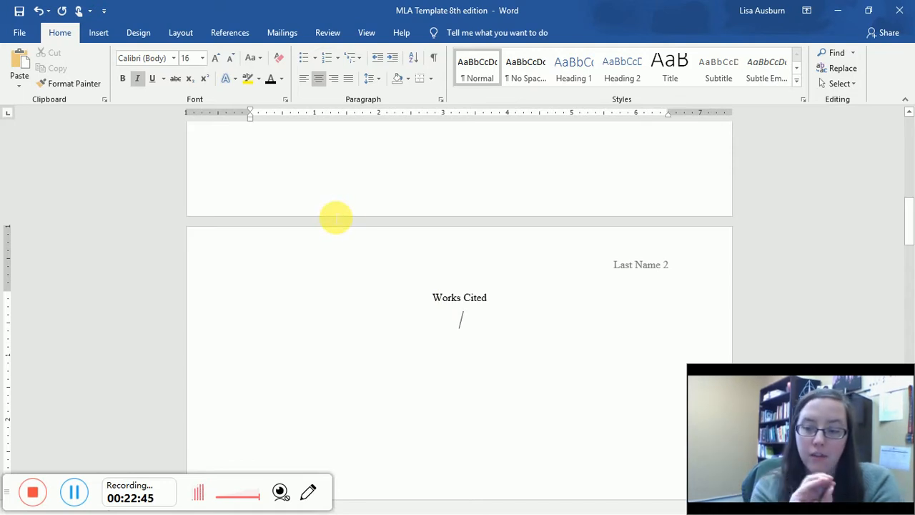
click(302, 81)
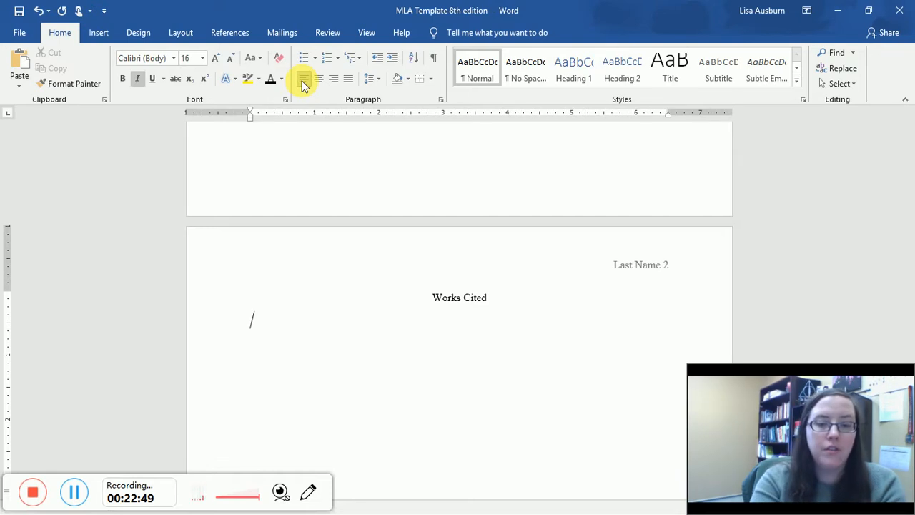
key(ctrl+i)
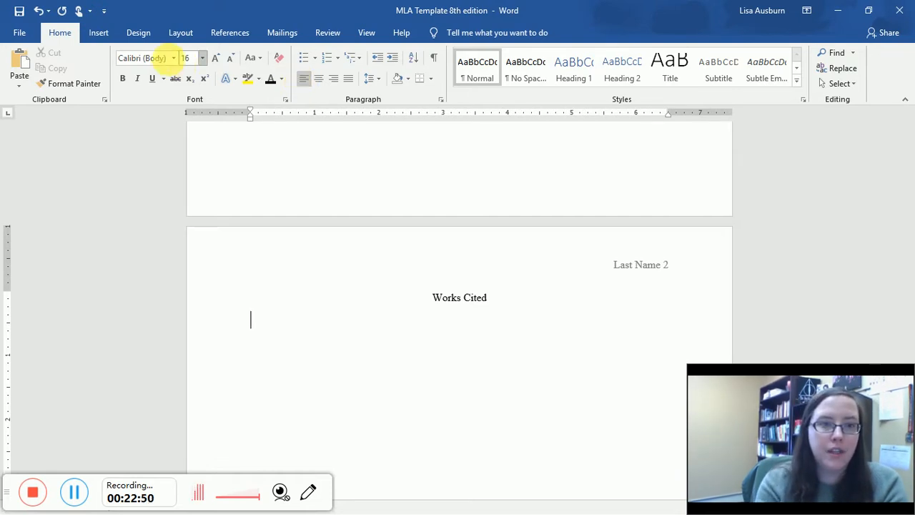
click(173, 59)
click(172, 138)
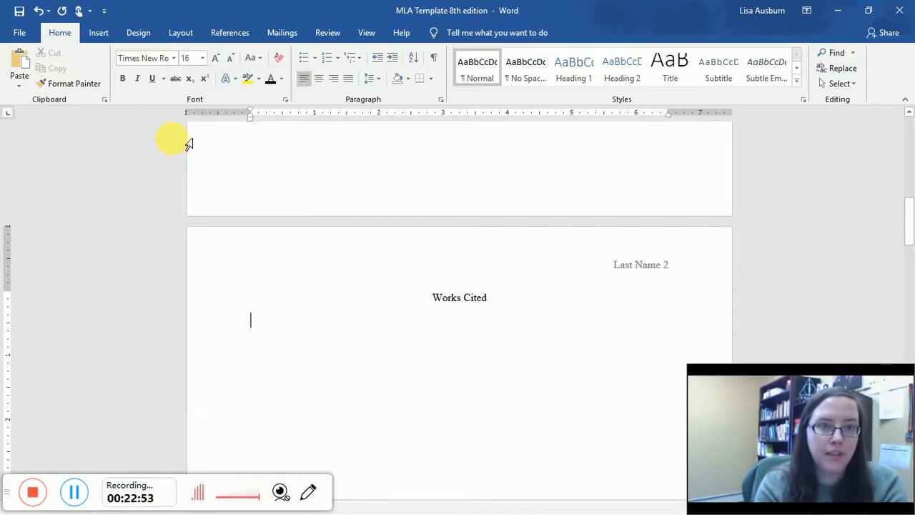
click(189, 58)
text(12)
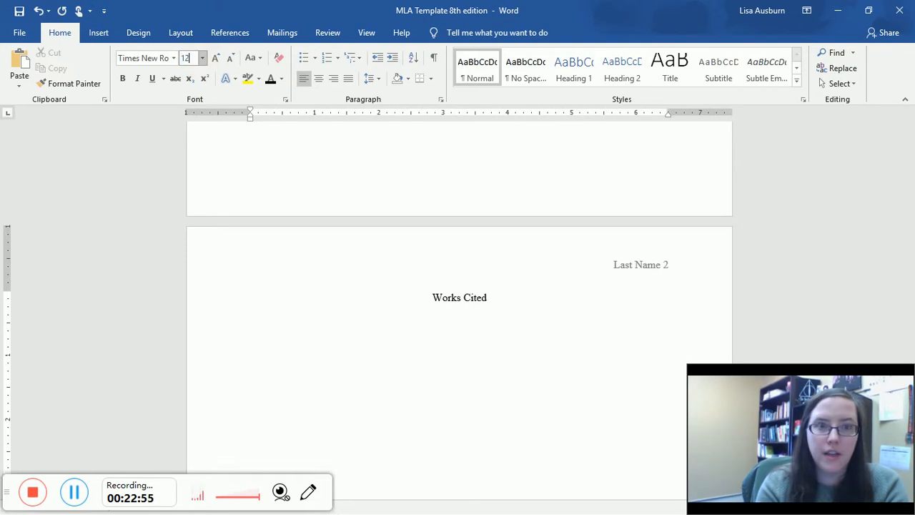
key(Return)
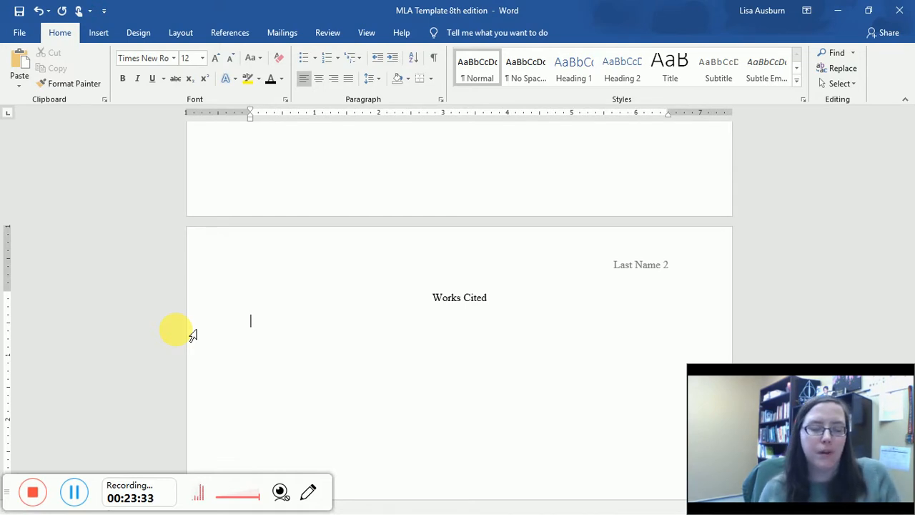
- Reapply Times New Roman, size 12 and no italics at the start of the line below the heading
click(261, 325)
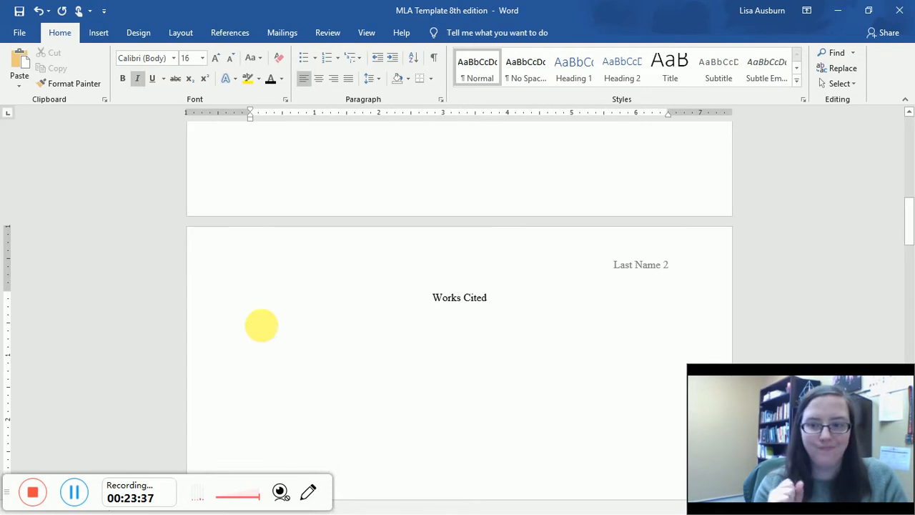
click(172, 58)
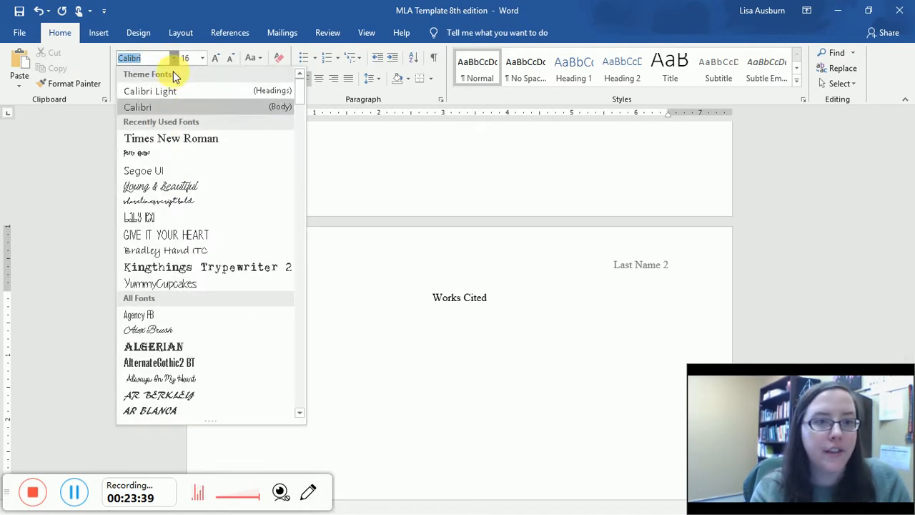
click(165, 138)
click(187, 58)
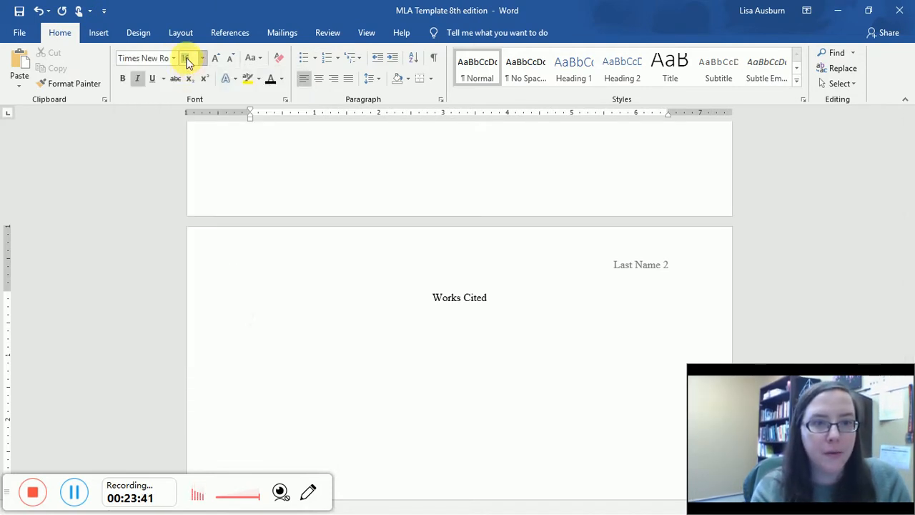
text(12)
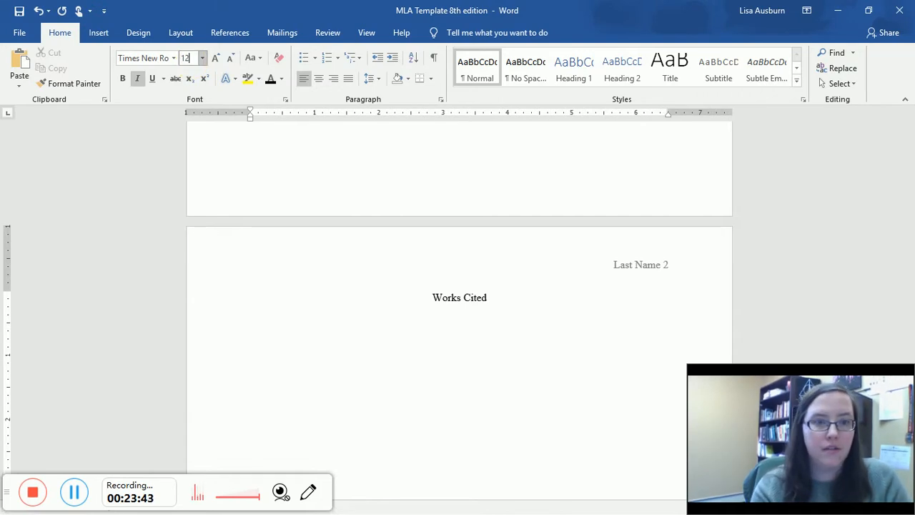
key(ctrl+i)
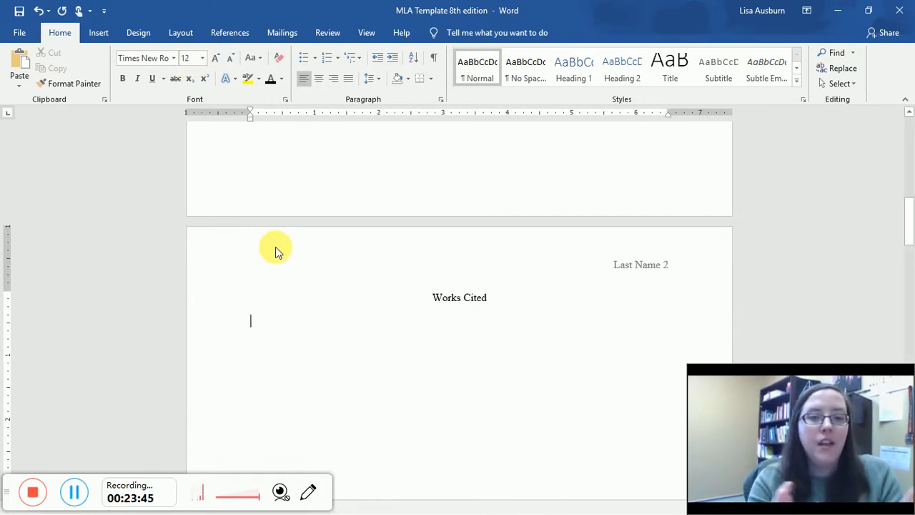
- Fill the area below the heading with a placeholder citation of repeated "x" characters, running into a third line
text(xxxxxxxxxxxxx)
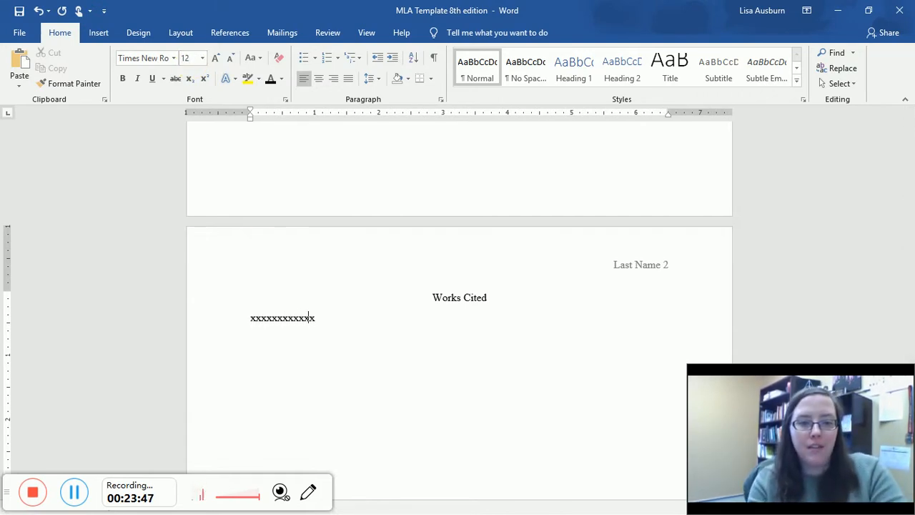
text(xxxxxxxxxxxxxxxxxxxxxxxxxxxxxxxxxxxxxxxxxxxxxxxxxxxxxxxxxxxxxxxxxxxxxxxxxx)
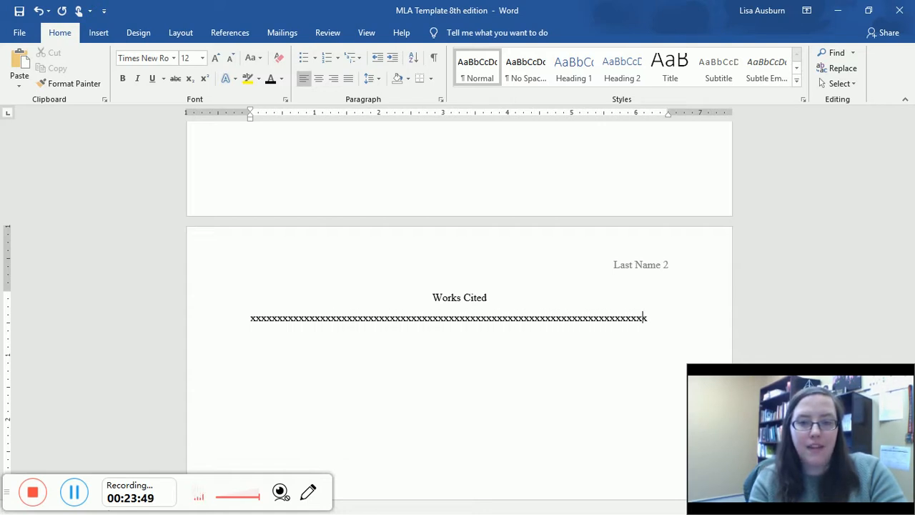
text(xxxxxxxxxxxxxxxxxxxxxxxxxxxxxxxxxxxxxxxxxxxxxxxxxxxxxxxxxxxxxxxxx)
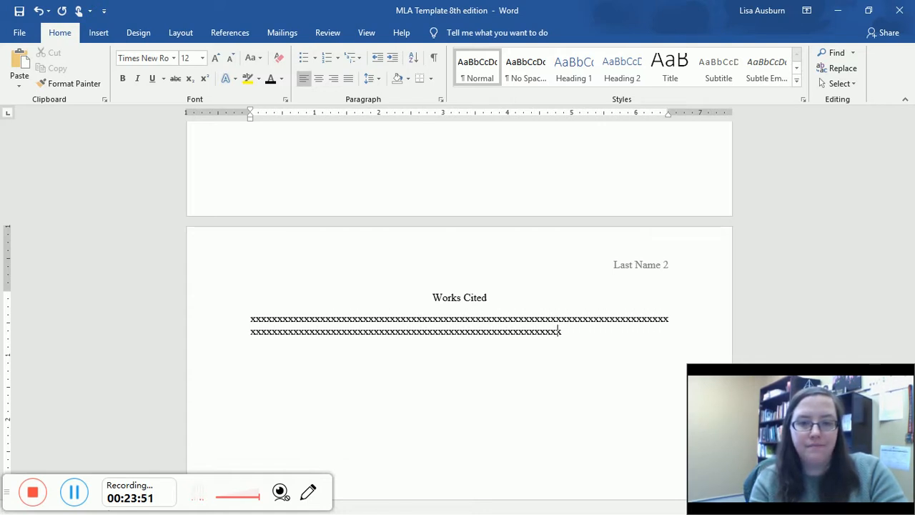
text(xxxxxxxxxxxxxxx)
text(xxxxxxxxxxxxxxxxxxxxxxxxxxxxxxxxxxxxx)
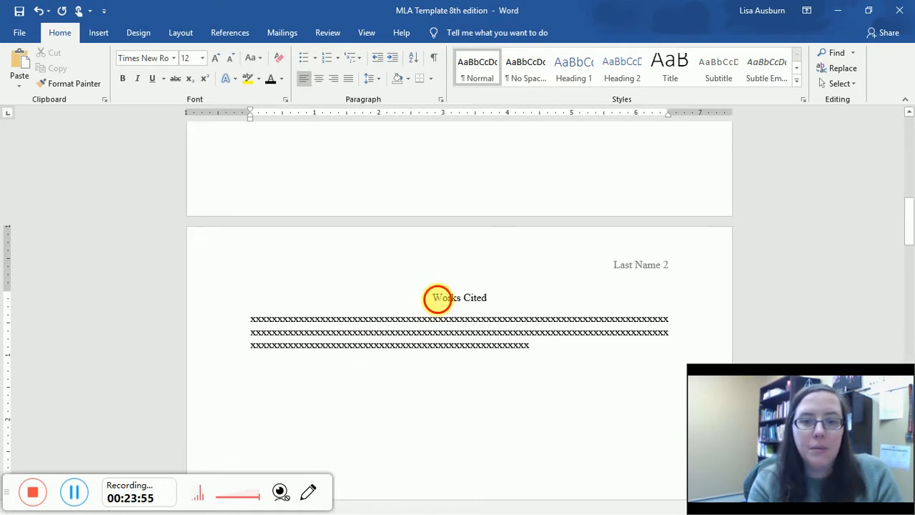
- Apply double line spacing to the "Works Cited" heading and the placeholder citation
drag(432, 297, 538, 348)
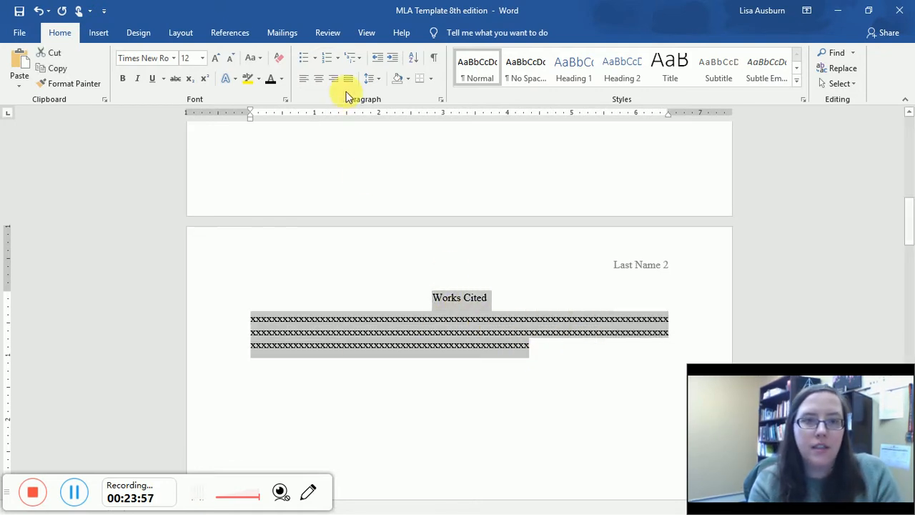
click(372, 80)
click(387, 145)
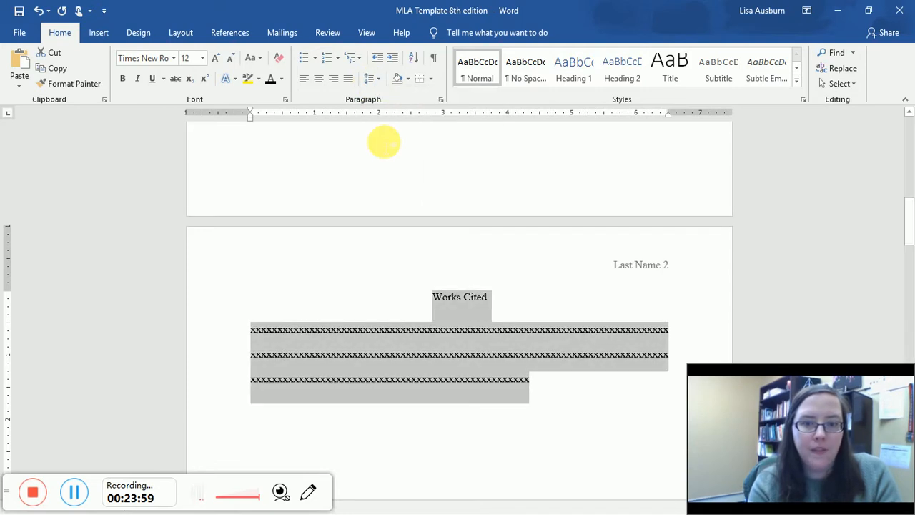
click(532, 384)
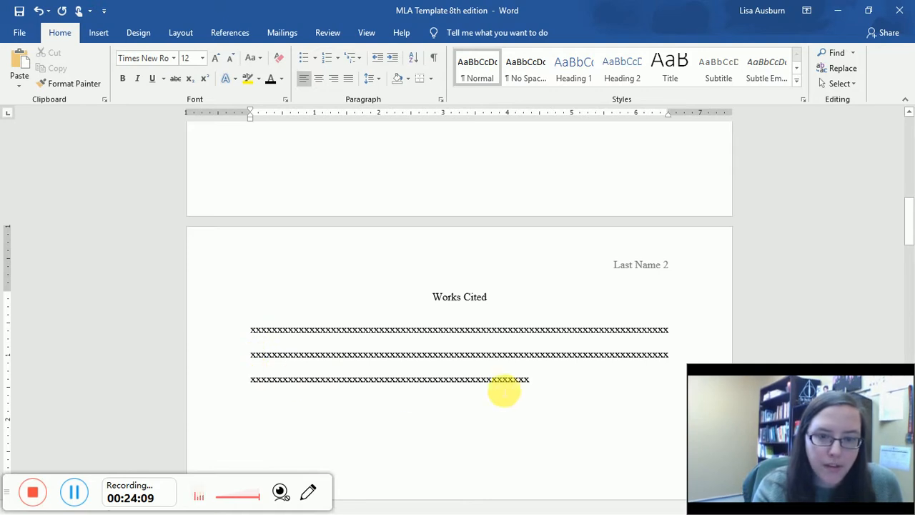
- Break the placeholder citation into a new paragraph at the start of its second line and undo the automatic capitalization of its first letter
drag(541, 381, 252, 356)
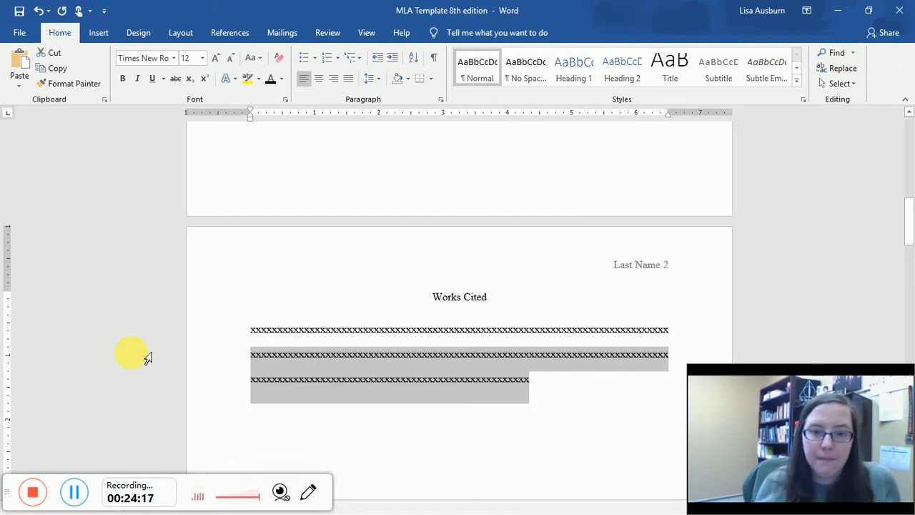
click(252, 357)
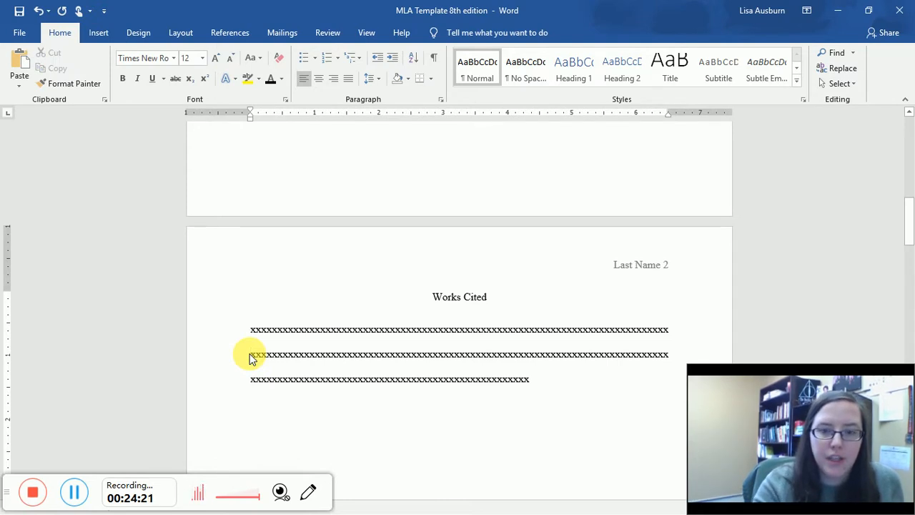
key(Return)
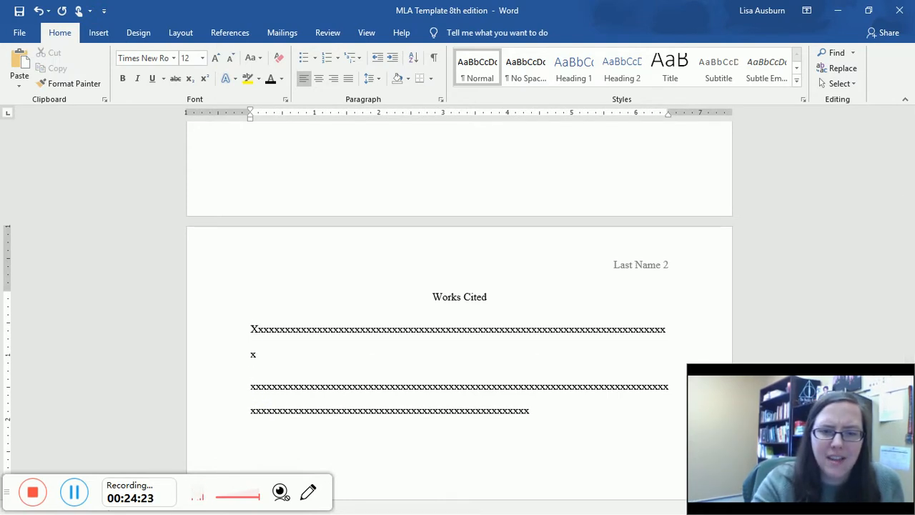
key(ctrl+z)
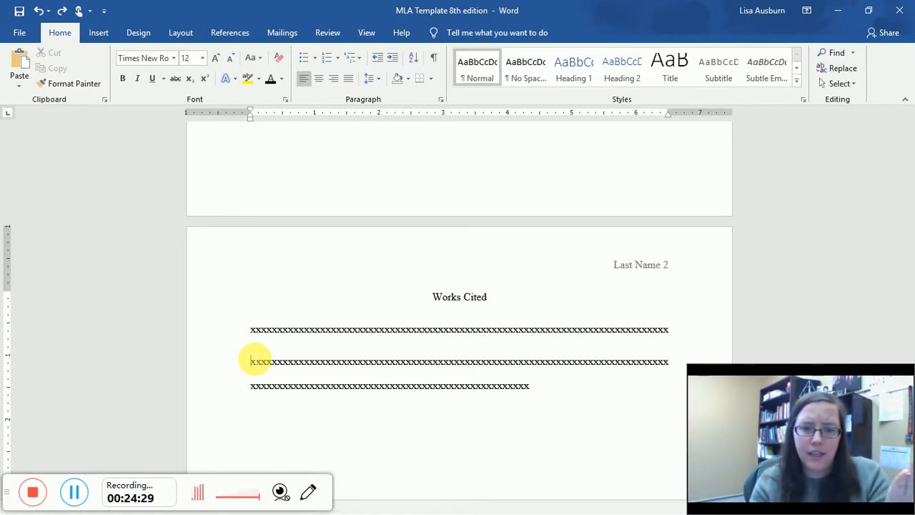
- Try to indent the second and third lines of the placeholder citation with tabs, and remove the tabs again
key(Tab)
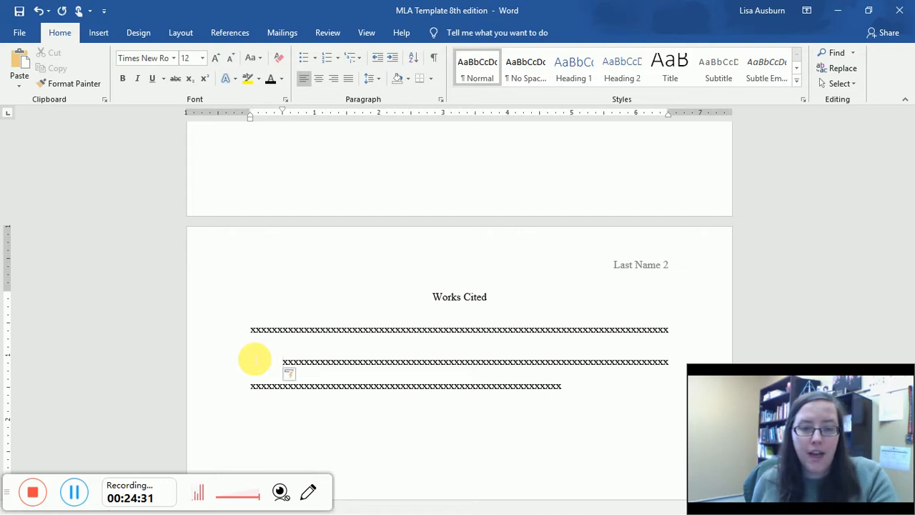
key(Down)
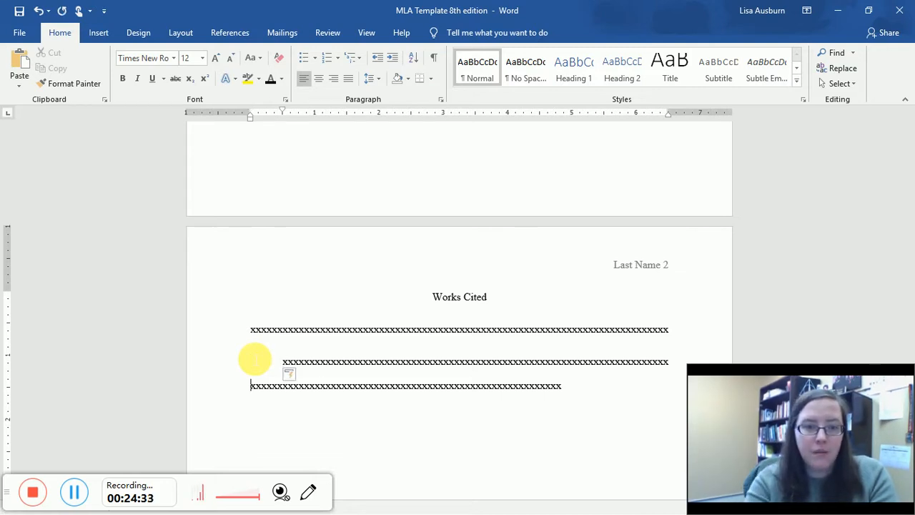
key(Tab)
key(BackSpace)
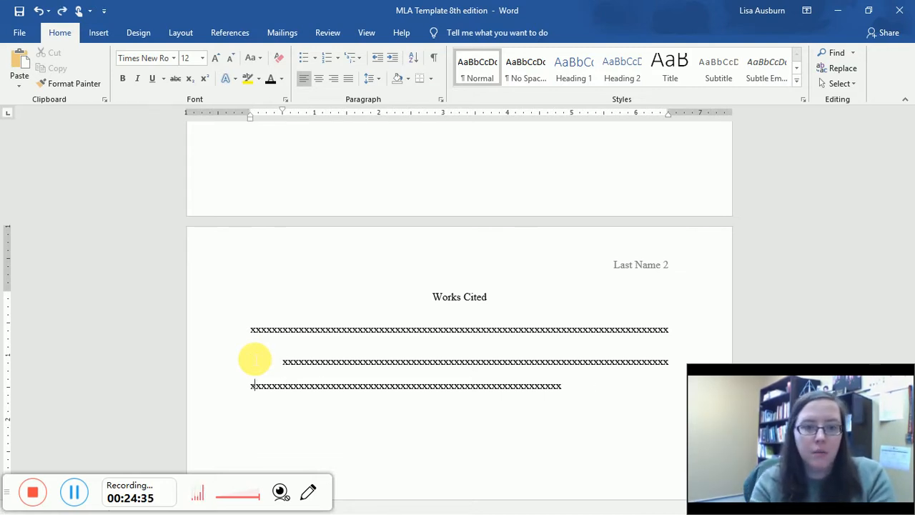
key(Up)
key(BackSpace)
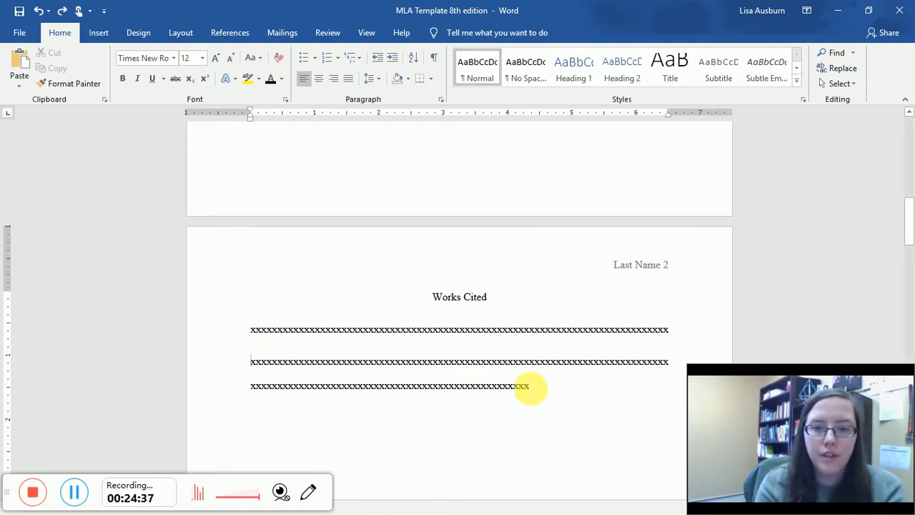
- Format the whole placeholder citation as one paragraph with a 0.5" hanging indent
drag(535, 386, 258, 350)
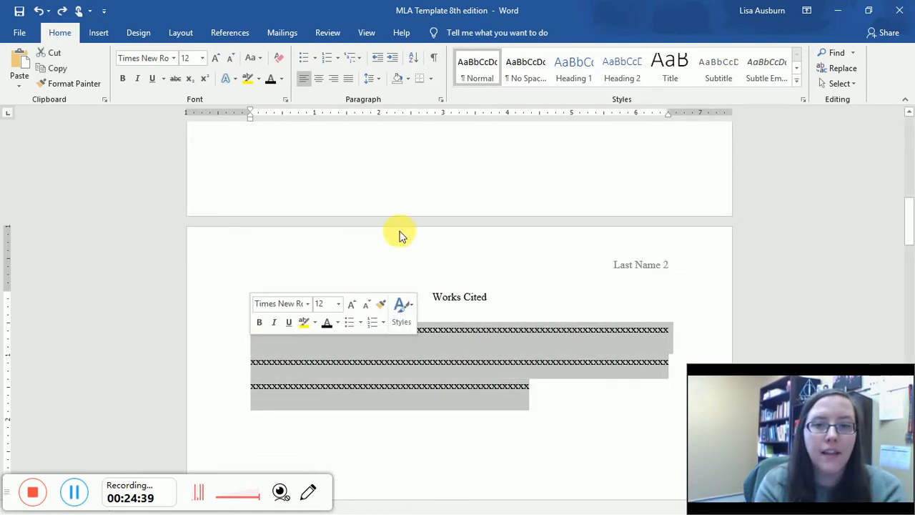
click(440, 98)
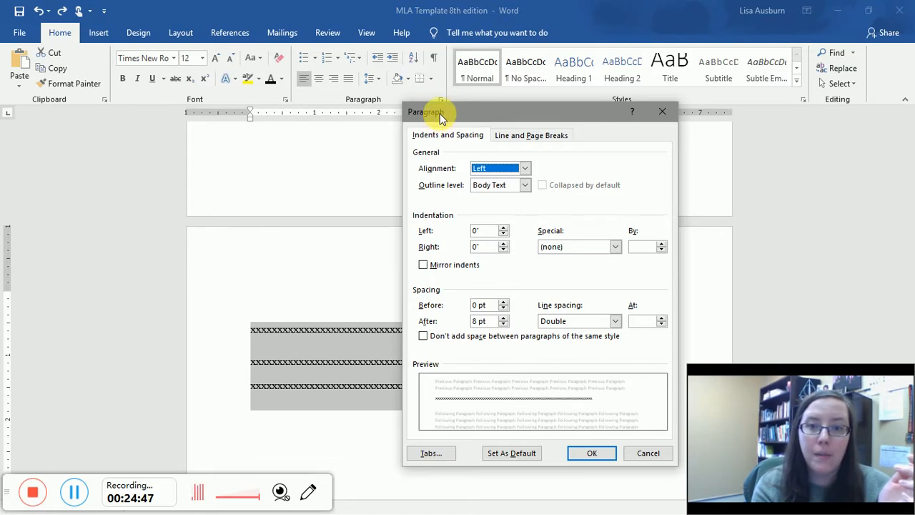
drag(439, 113, 433, 131)
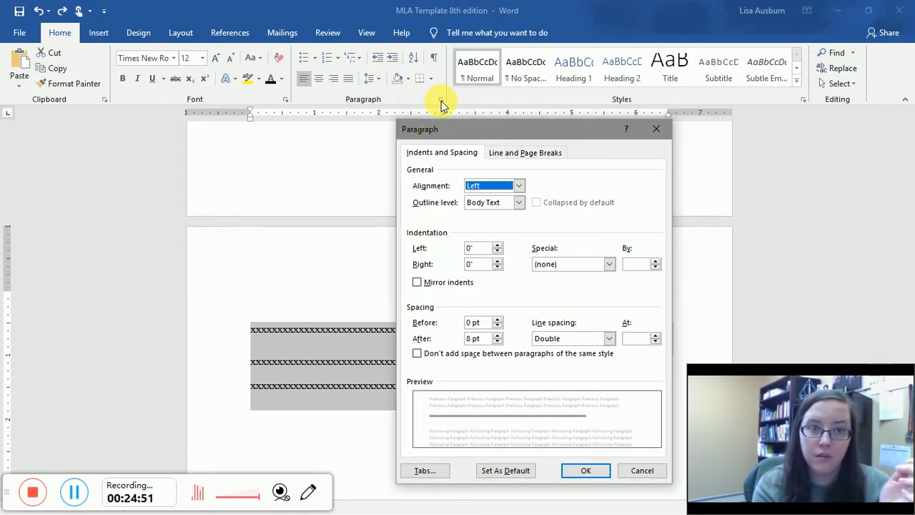
click(609, 264)
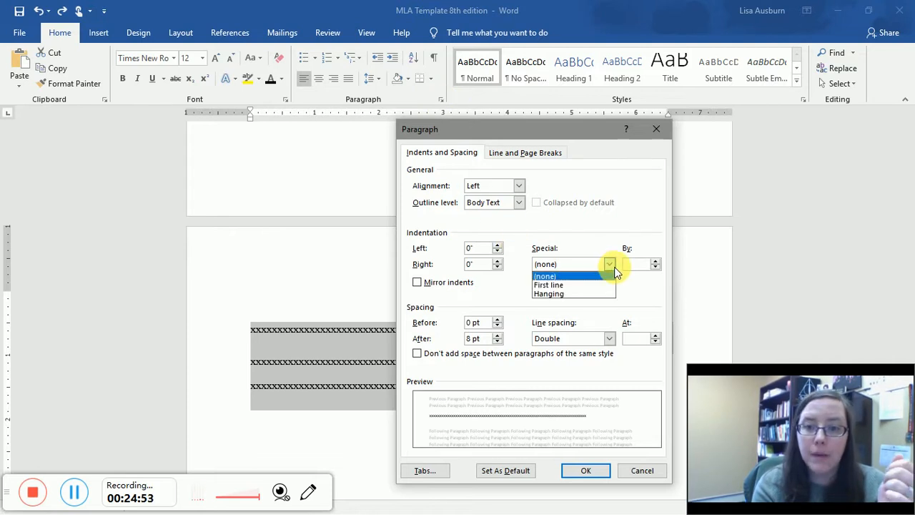
click(609, 292)
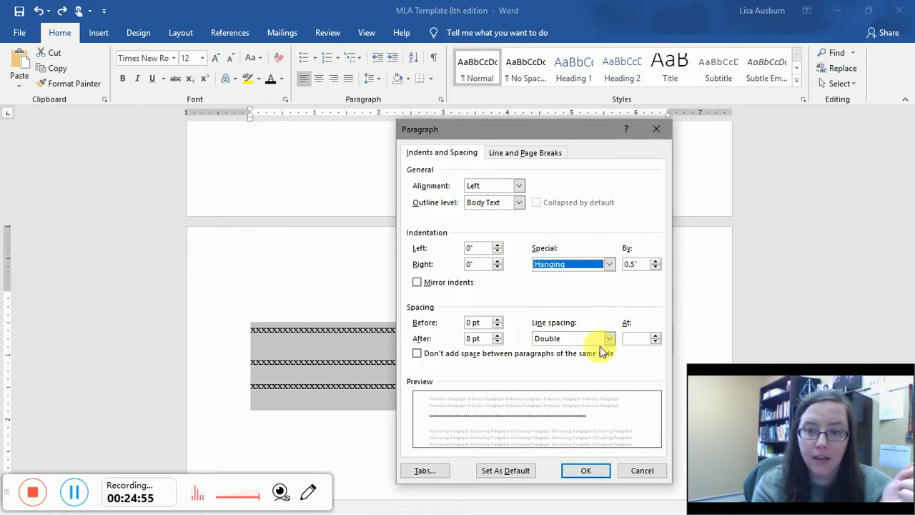
click(589, 470)
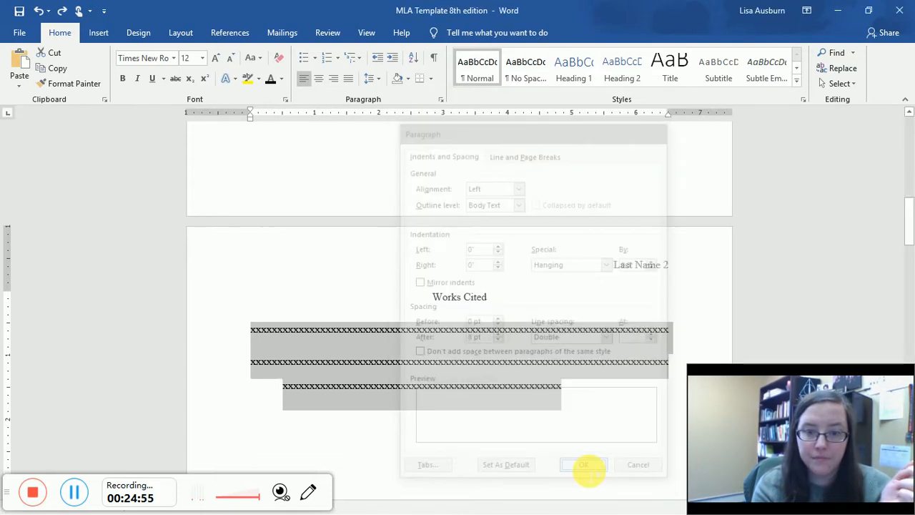
click(259, 361)
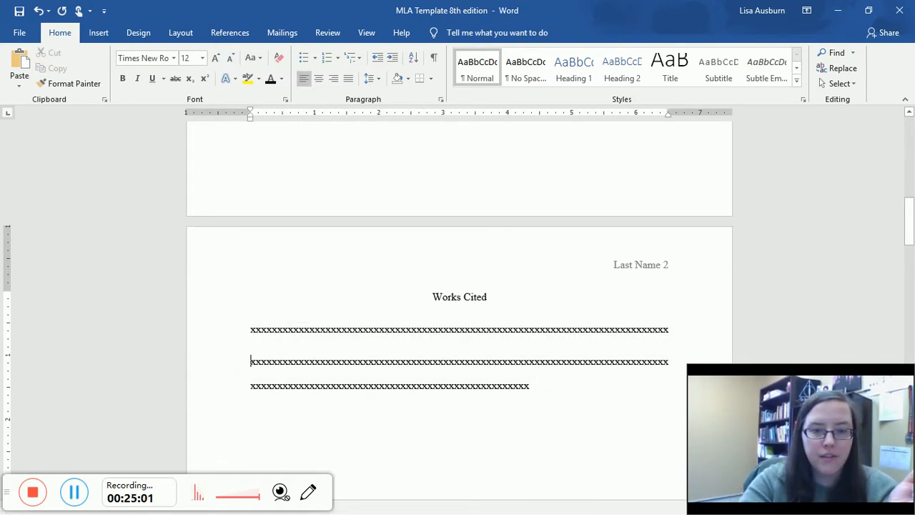
key(Tab)
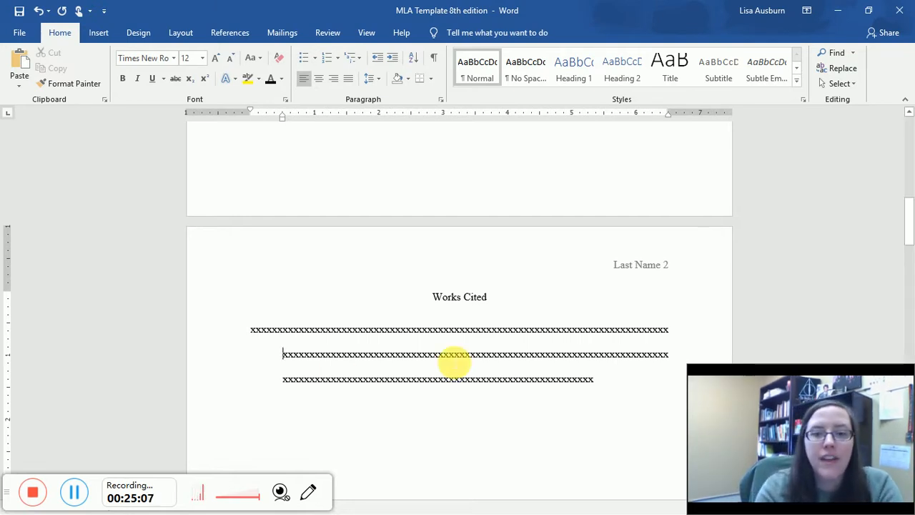
- Start a new paragraph below the placeholder citation, turn off italics and paste a second placeholder citation there
drag(599, 380, 247, 336)
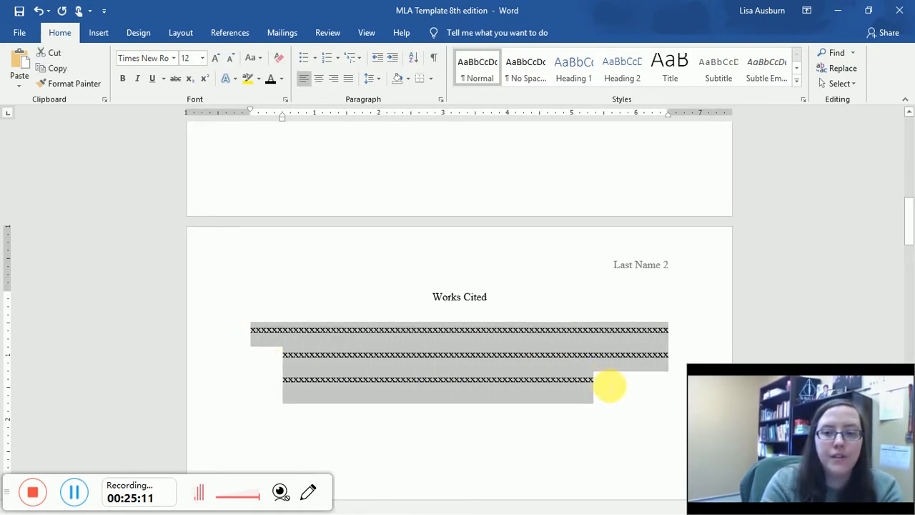
click(609, 385)
key(Return)
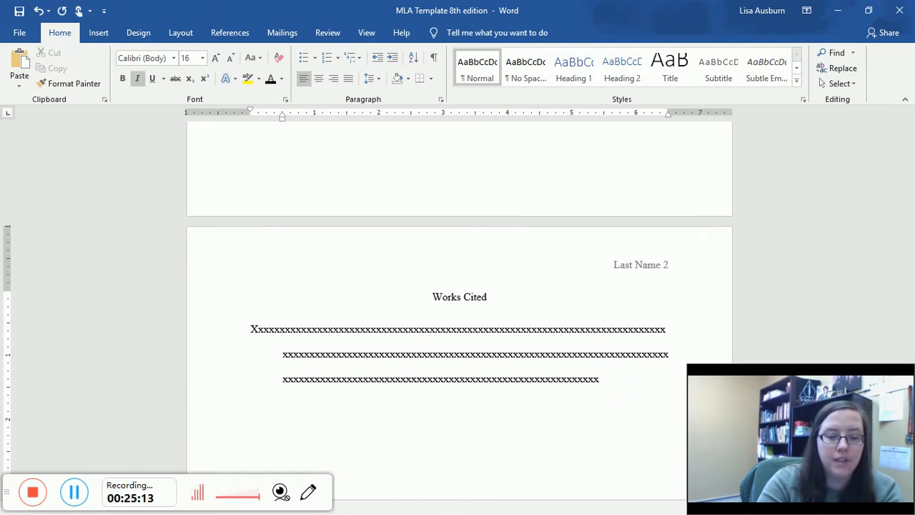
key(ctrl+i)
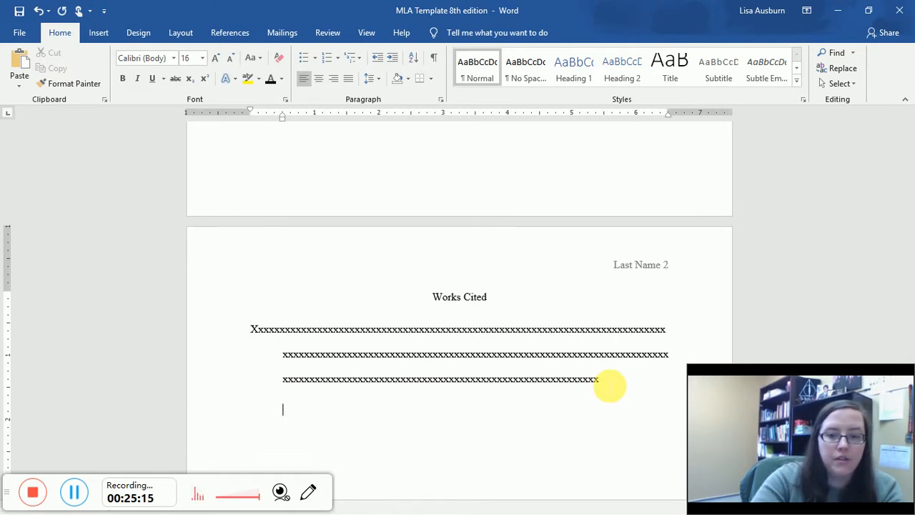
key(ctrl+v)
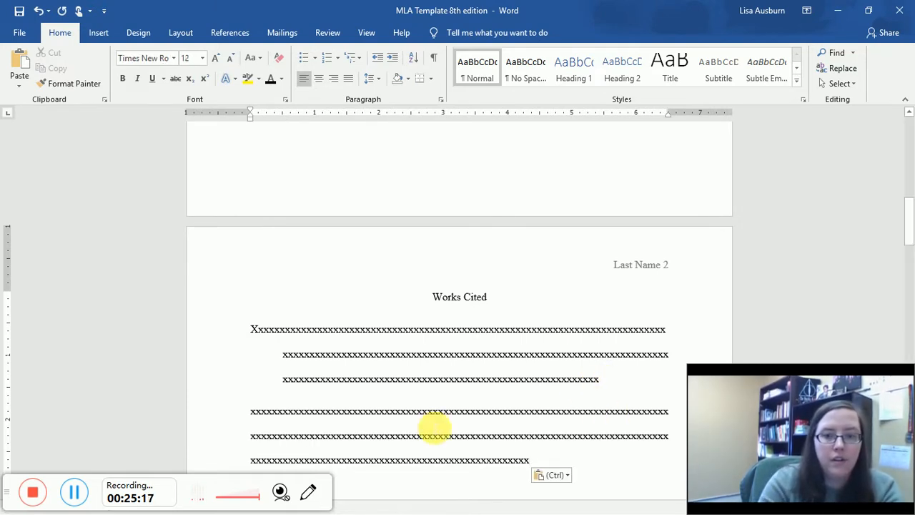
- Apply a hanging indent to the entire second placeholder citation
scroll(429, 425, down, 3)
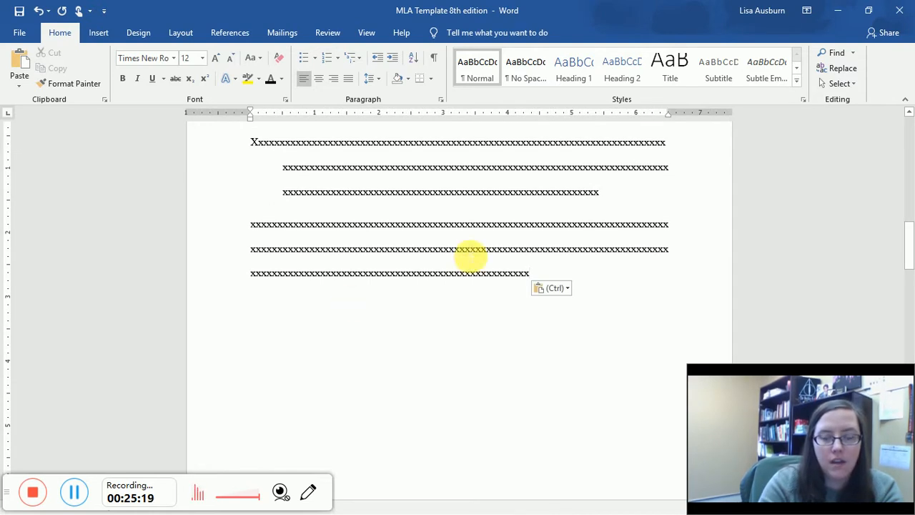
drag(457, 280, 235, 255)
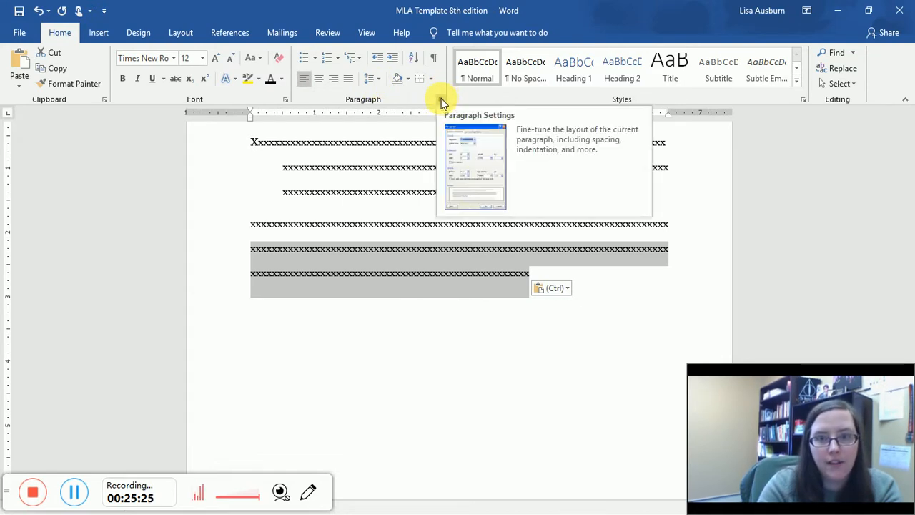
click(453, 245)
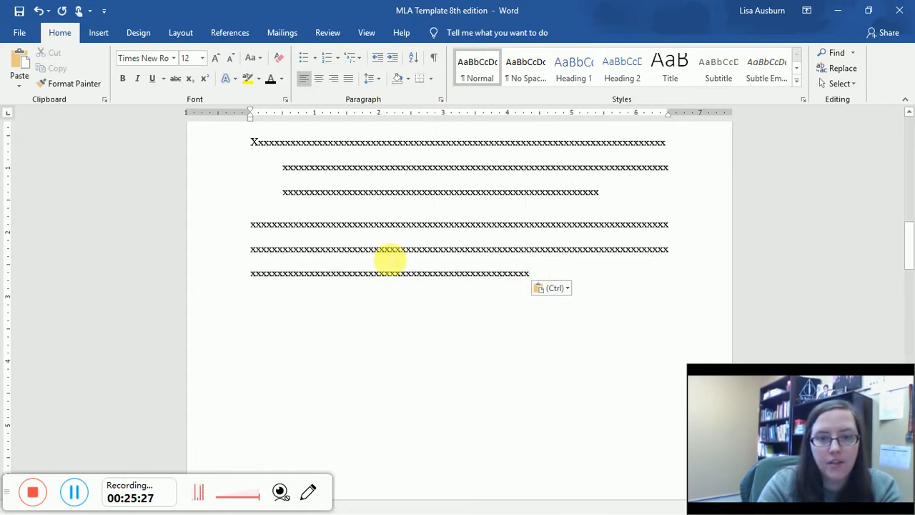
double_click(236, 239)
click(441, 100)
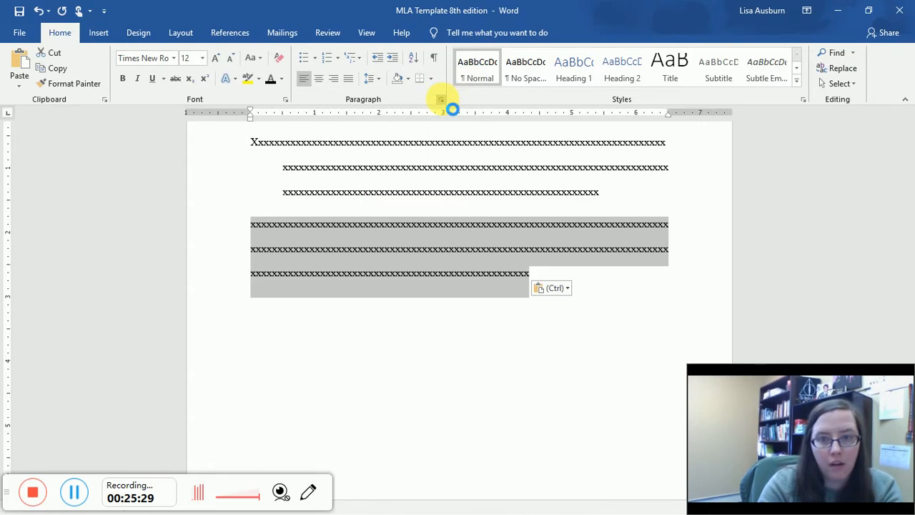
click(581, 263)
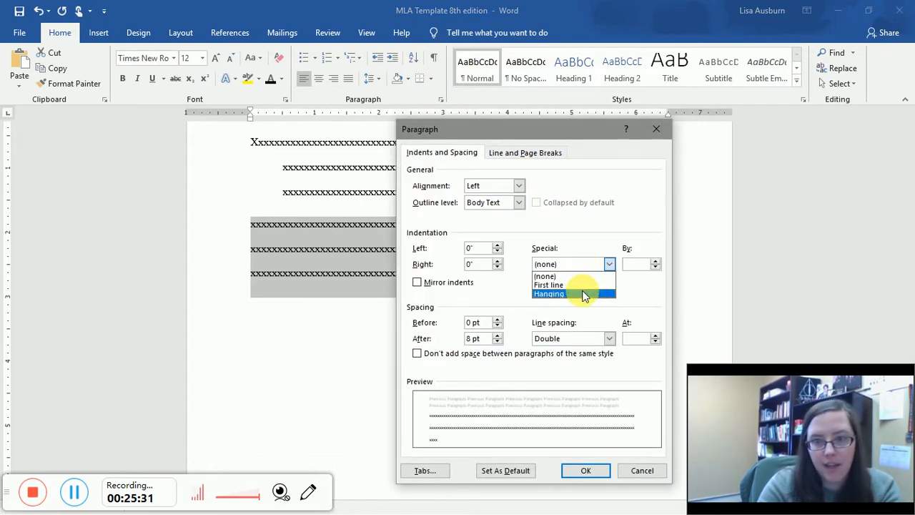
click(582, 293)
click(584, 470)
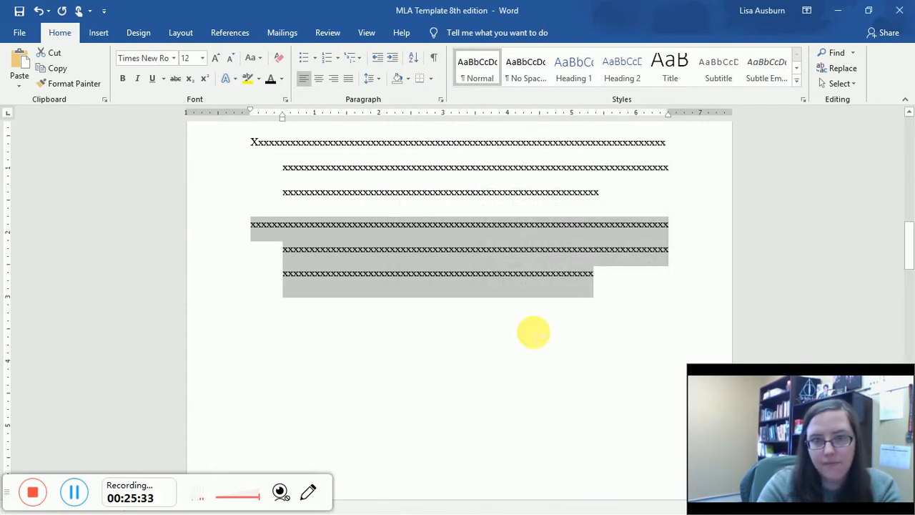
click(504, 269)
scroll(504, 270, up, 2)
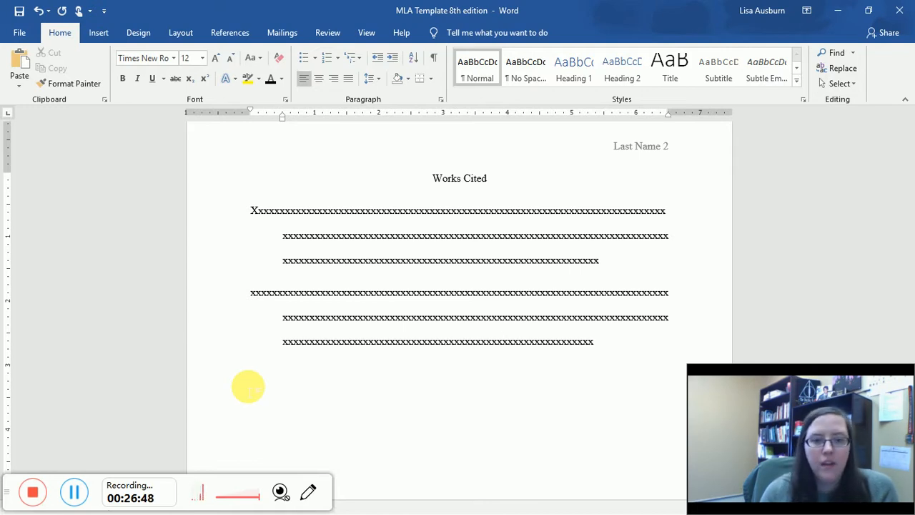
click(73, 493)
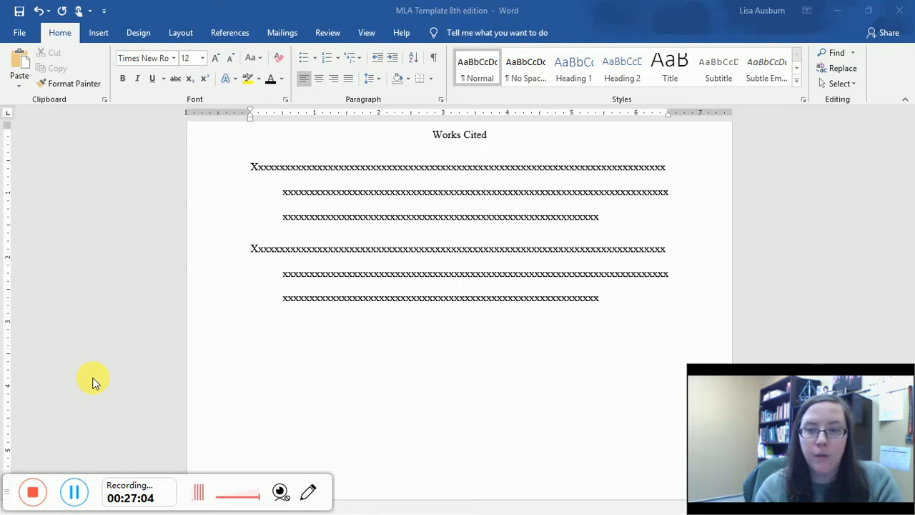
- Switch to Chrome and show the ProQuest page for the article "Deconstructing the Grand Narrative in Harry Potter"
click(834, 10)
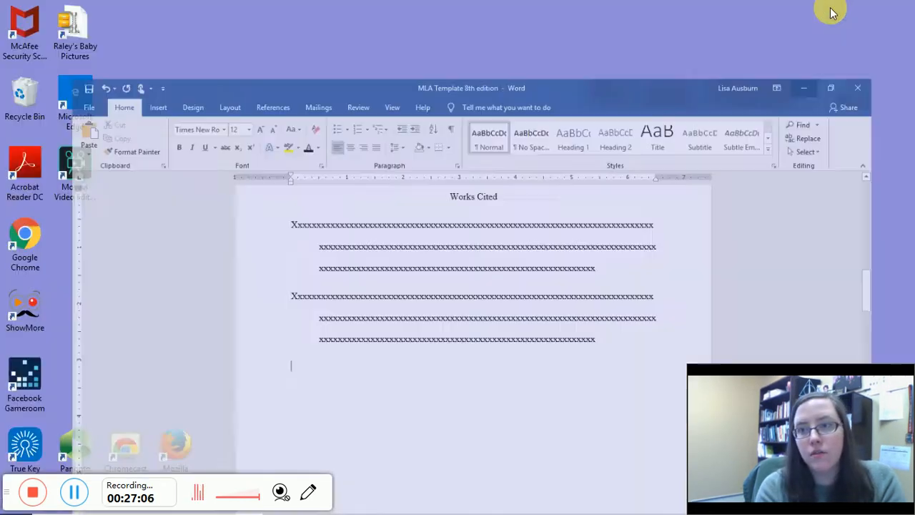
mouse_move(493, 508)
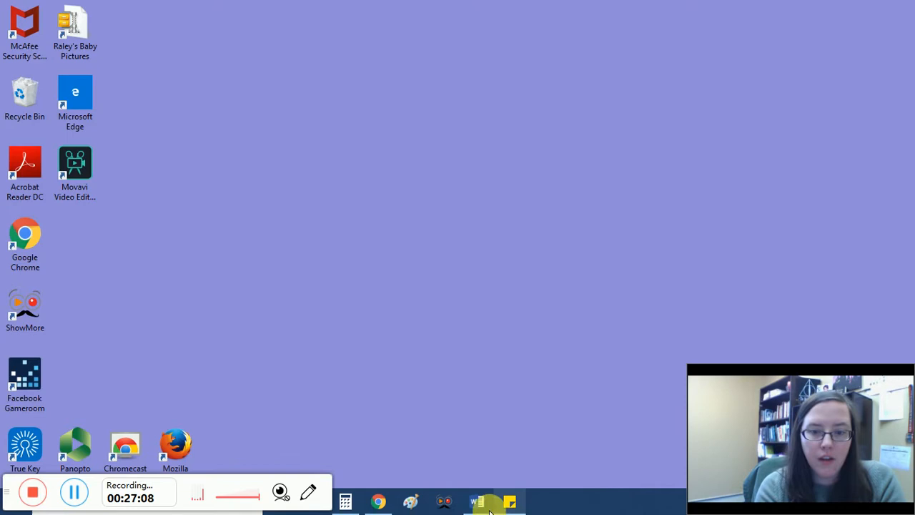
click(381, 501)
click(705, 9)
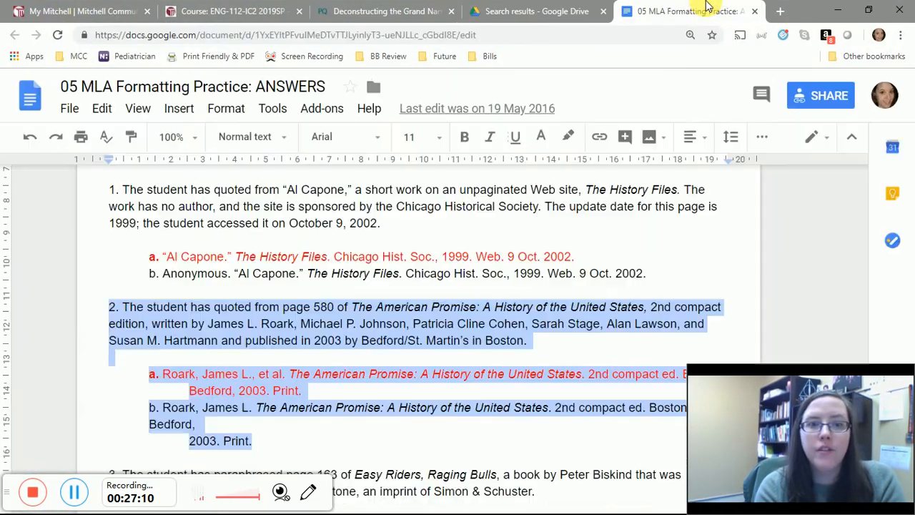
click(361, 10)
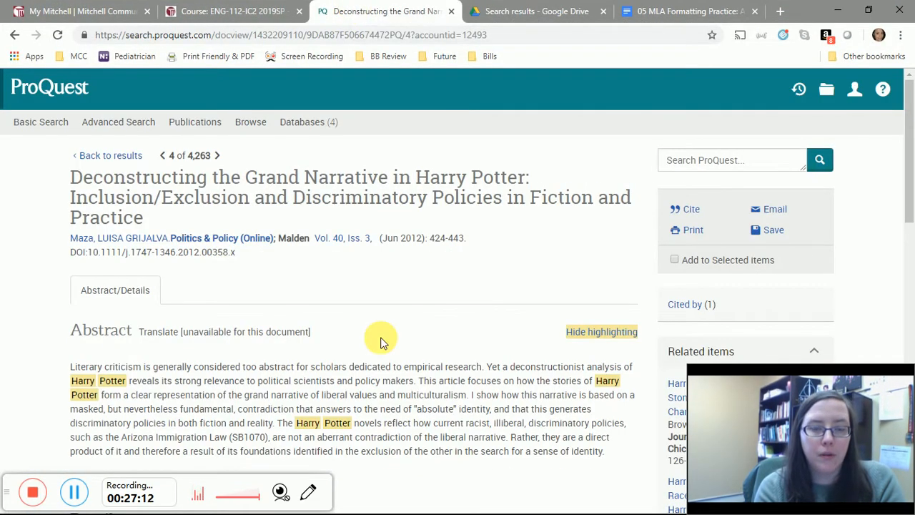
- Generate the article's ProQuest citation in MLA 8th Edition style and copy the full entry without its "Works Cited" heading
scroll(381, 341, down, 2)
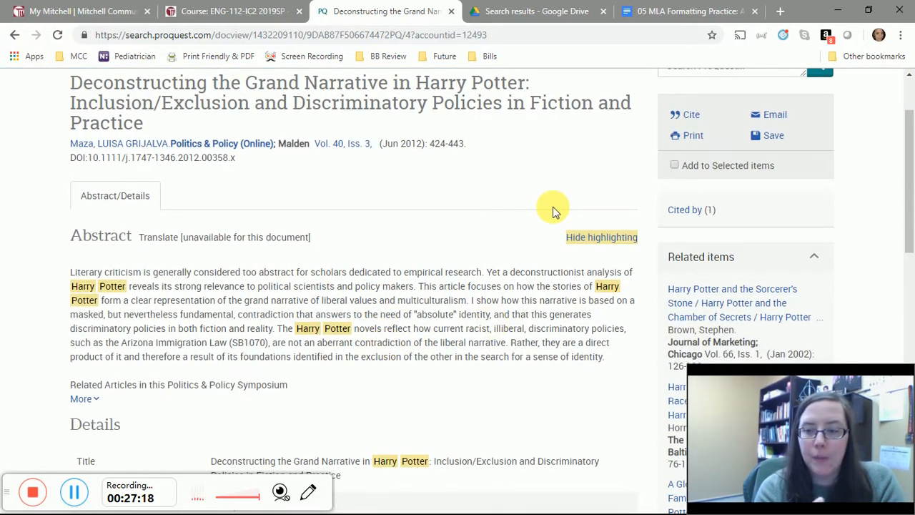
click(693, 115)
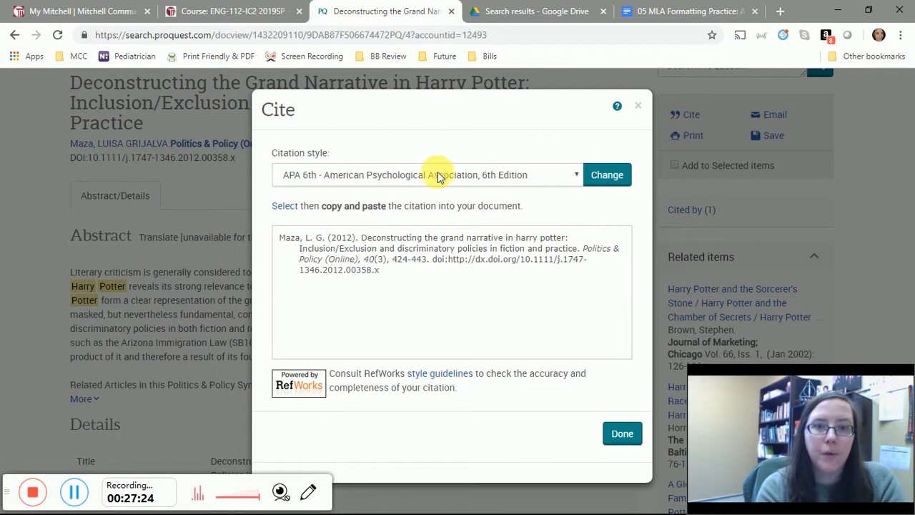
click(315, 179)
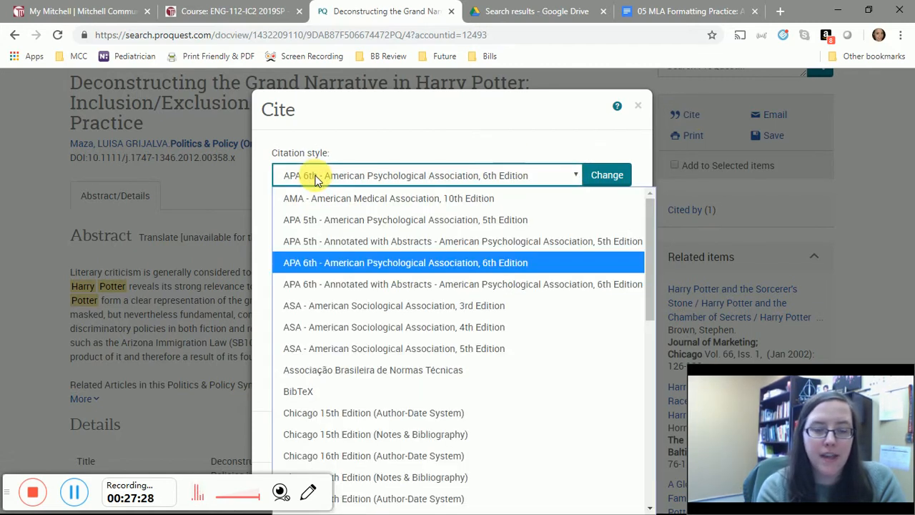
scroll(366, 365, down, 5)
scroll(367, 370, down, 1)
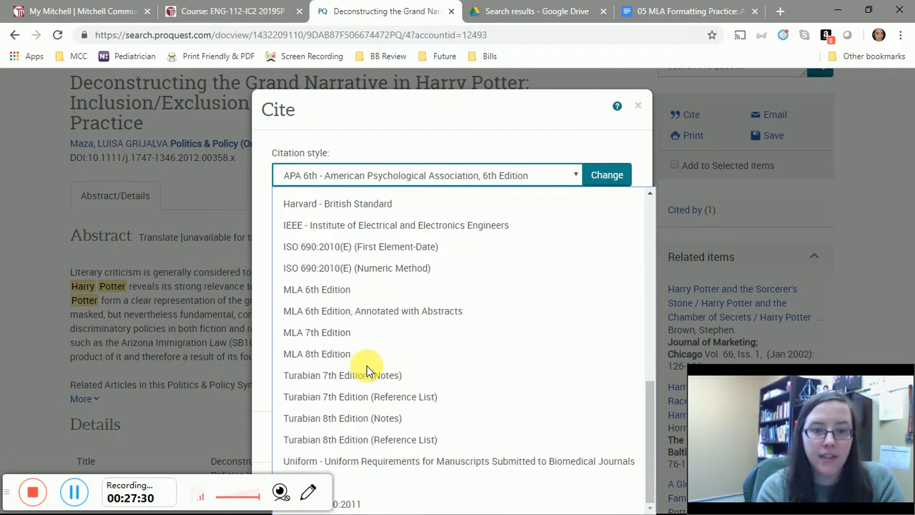
click(344, 358)
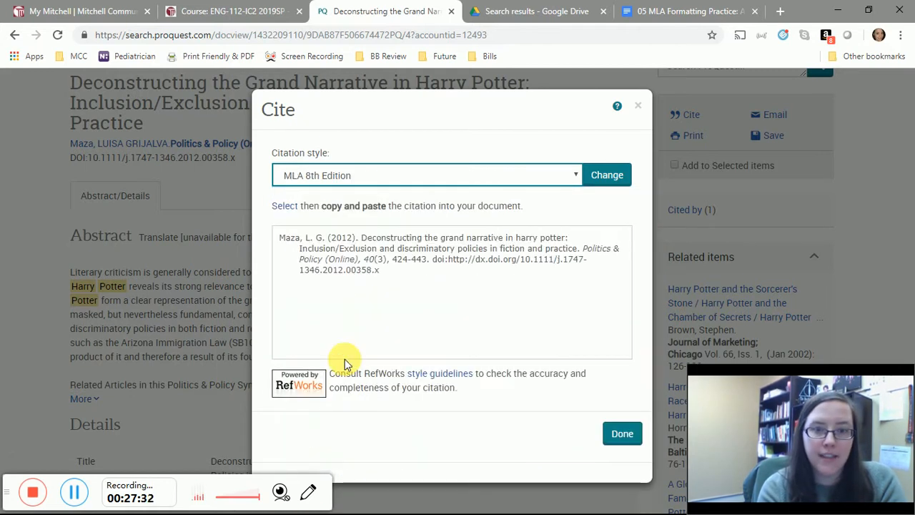
click(600, 184)
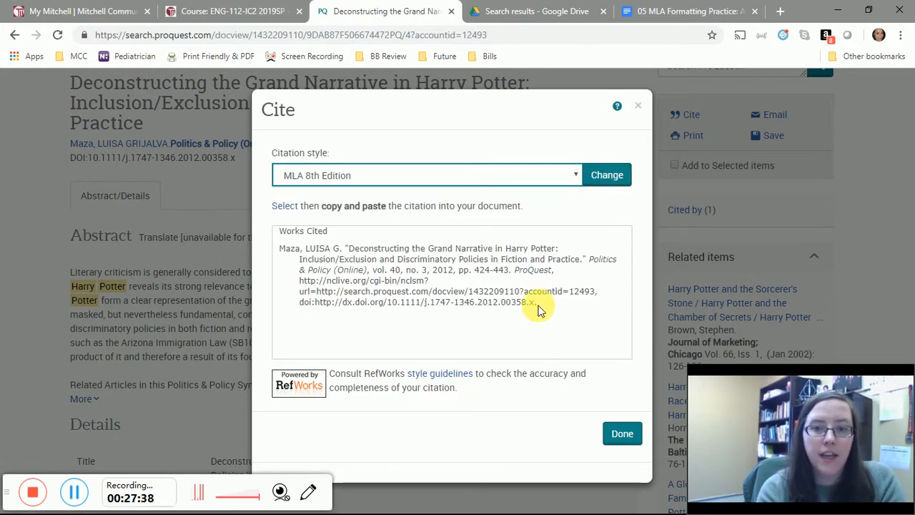
drag(536, 303, 284, 252)
key(ctrl+c)
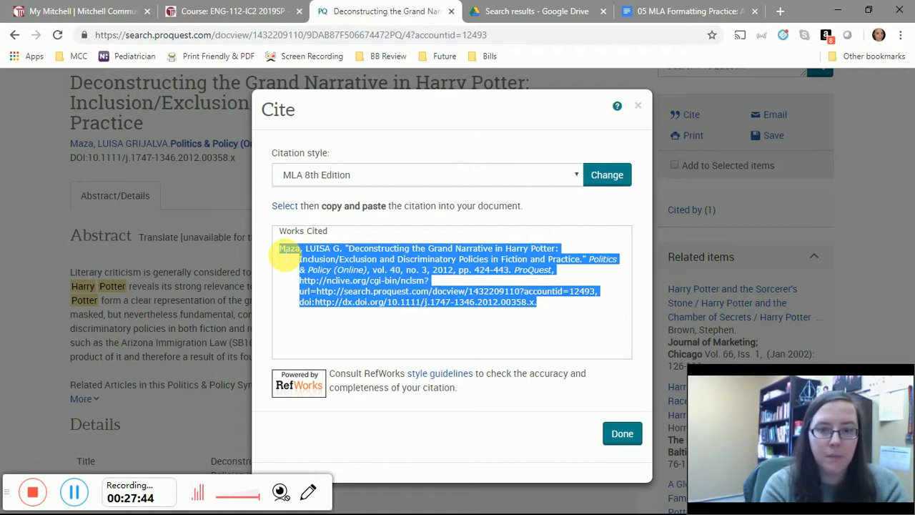
- Close the article's citation window, switch to Word and paste the copied citation below the second placeholder on the Works Cited page
click(477, 373)
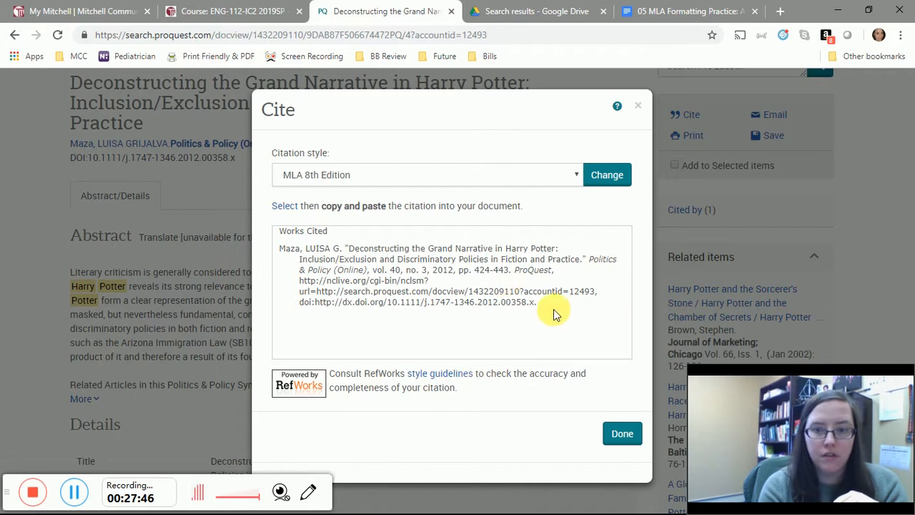
click(620, 434)
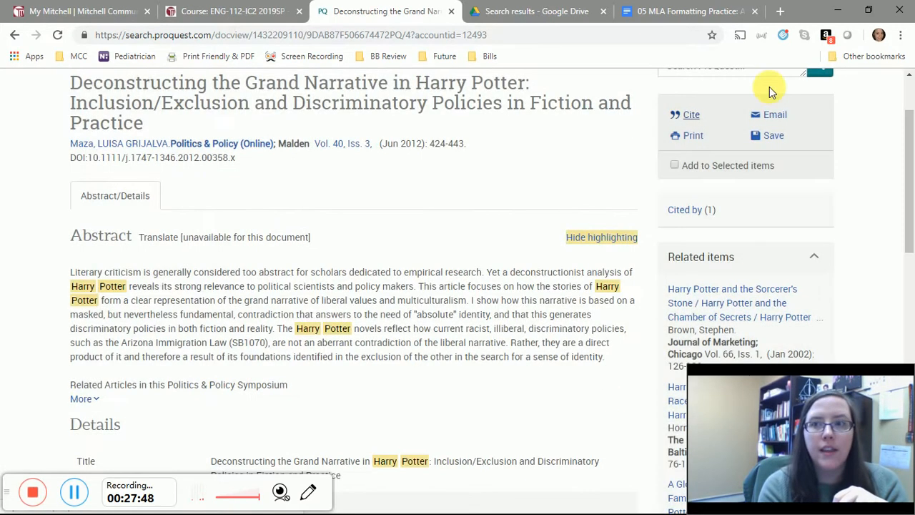
click(836, 10)
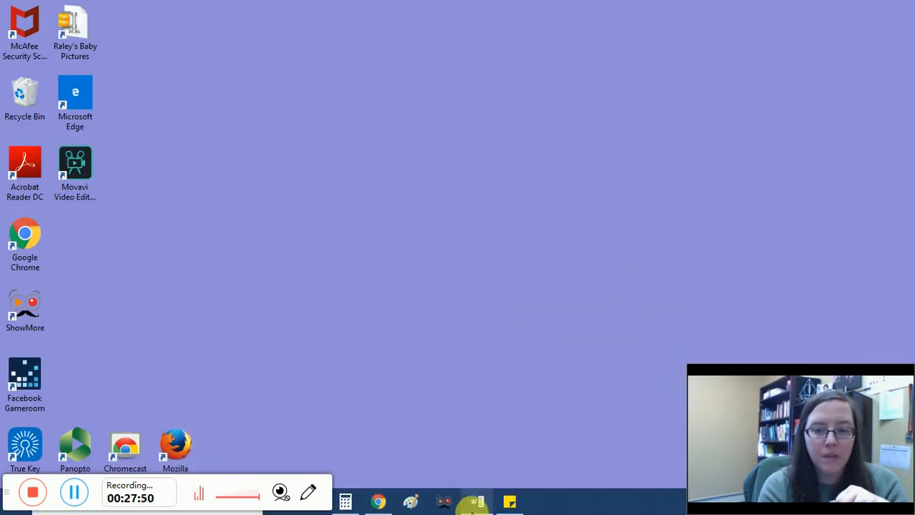
click(478, 498)
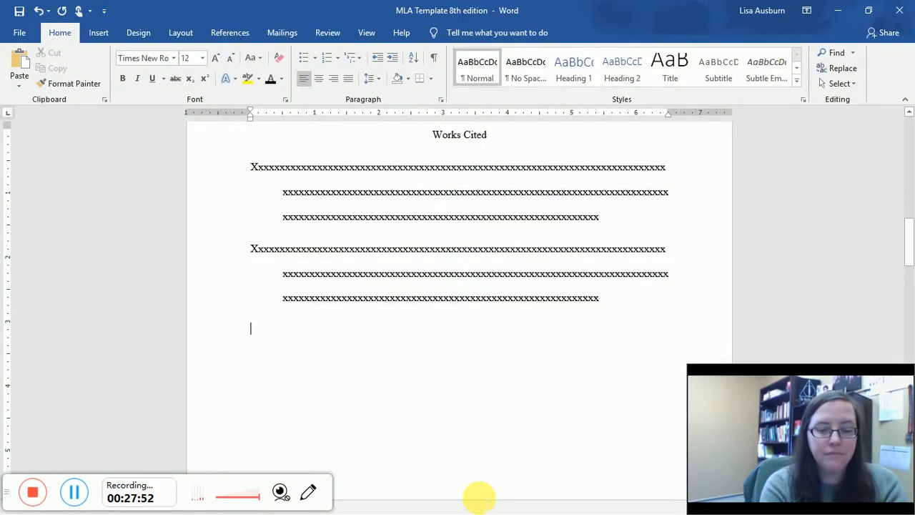
key(ctrl+v)
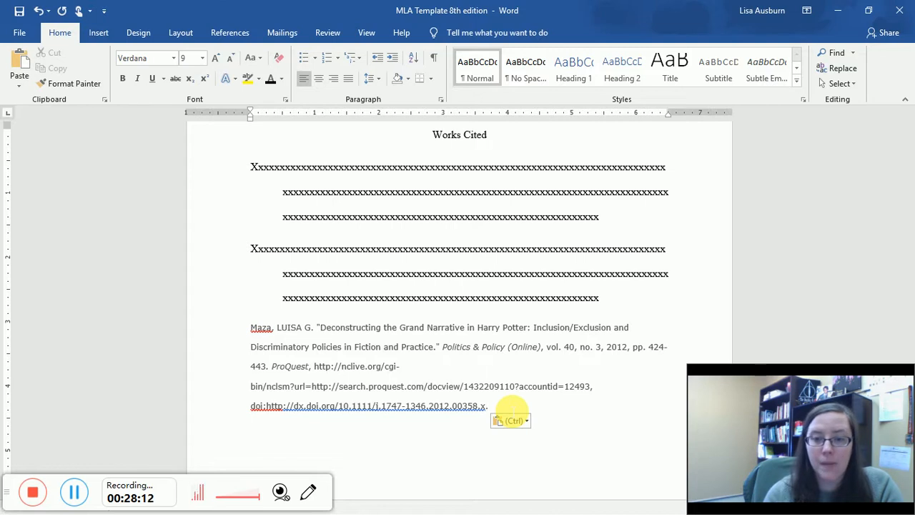
drag(543, 348, 445, 351)
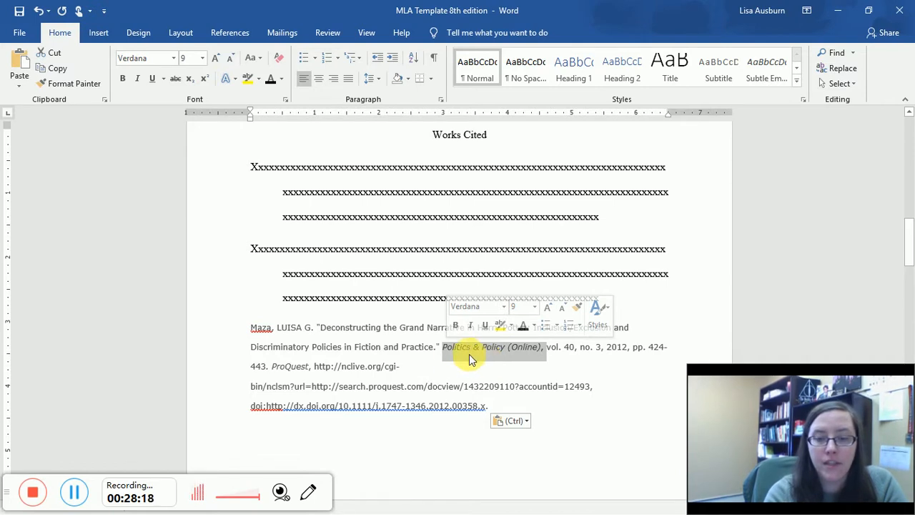
double_click(290, 366)
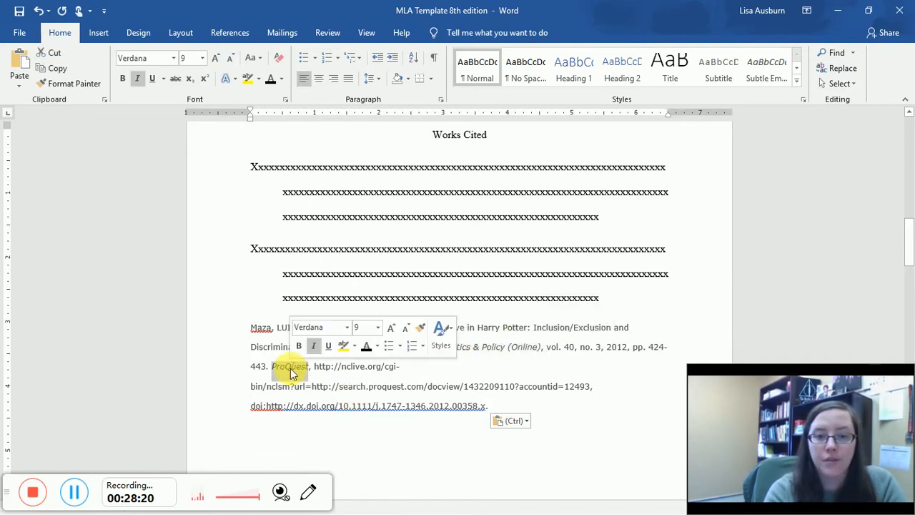
click(398, 365)
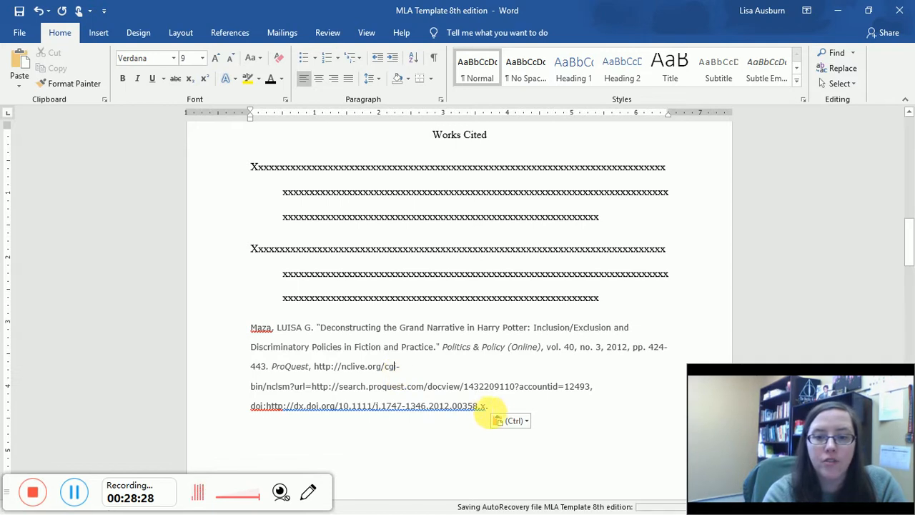
- Format the entire pasted ProQuest citation as 12 pt Times New Roman with black text
drag(490, 420, 237, 341)
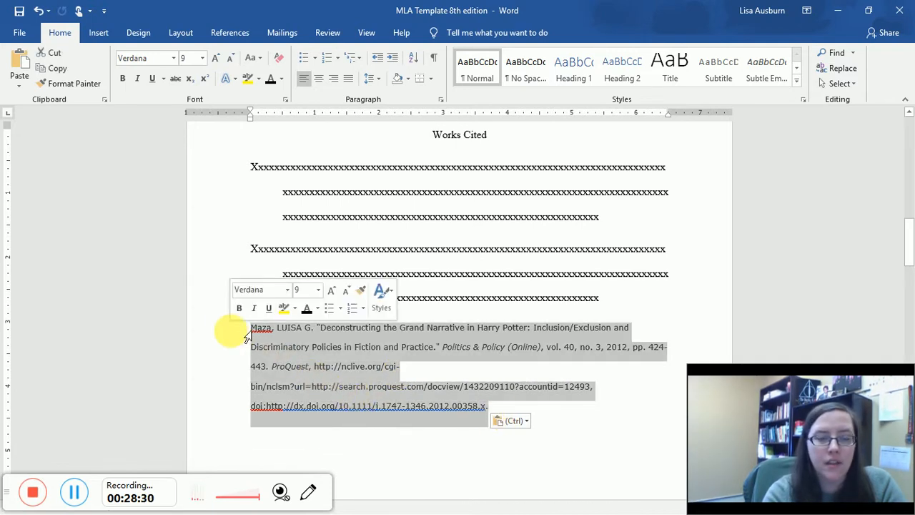
click(173, 61)
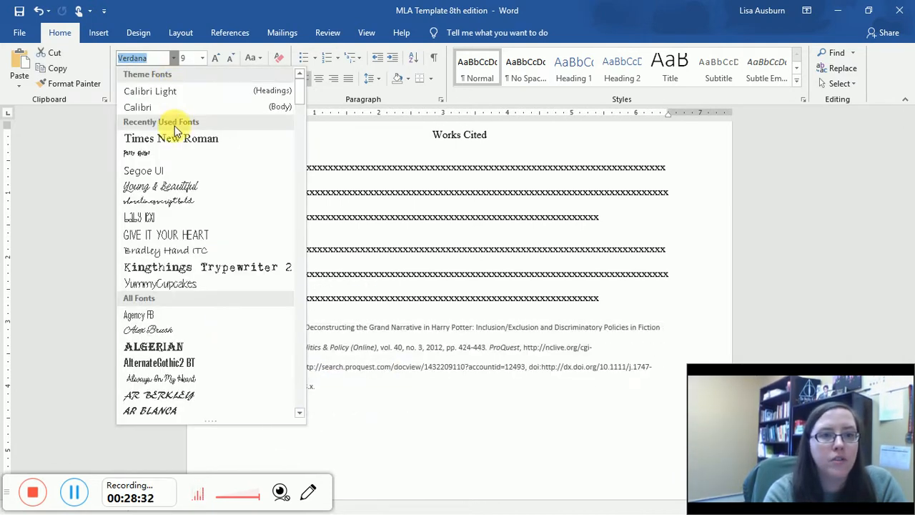
click(177, 134)
click(187, 61)
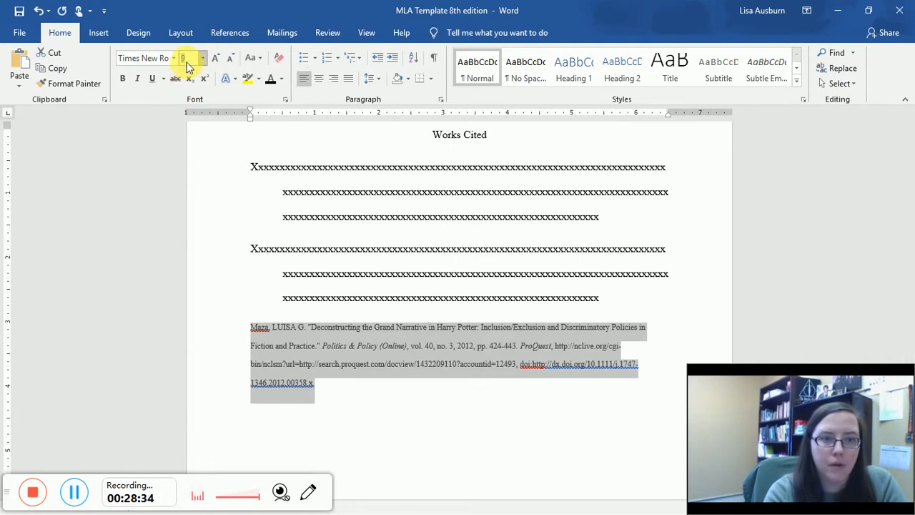
text(12)
key(Return)
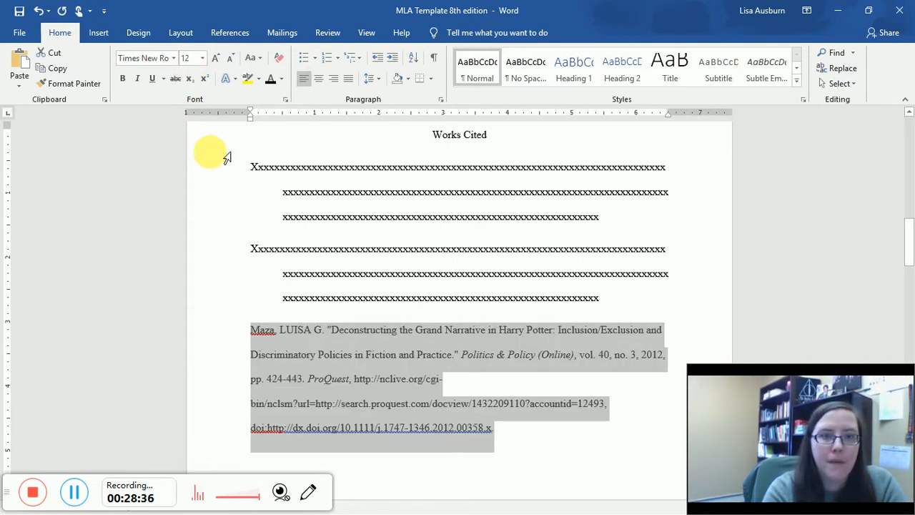
click(267, 81)
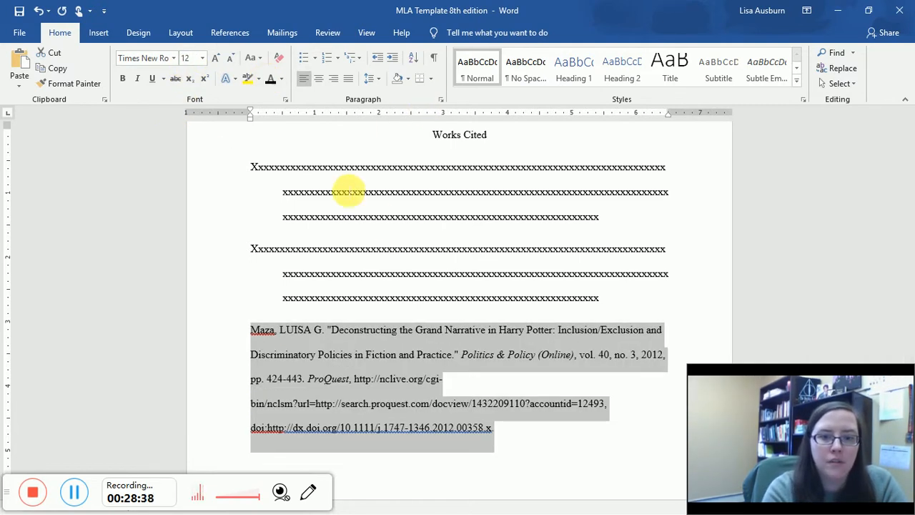
- Apply a hanging indent to the pasted ProQuest citation and deselect it
click(440, 100)
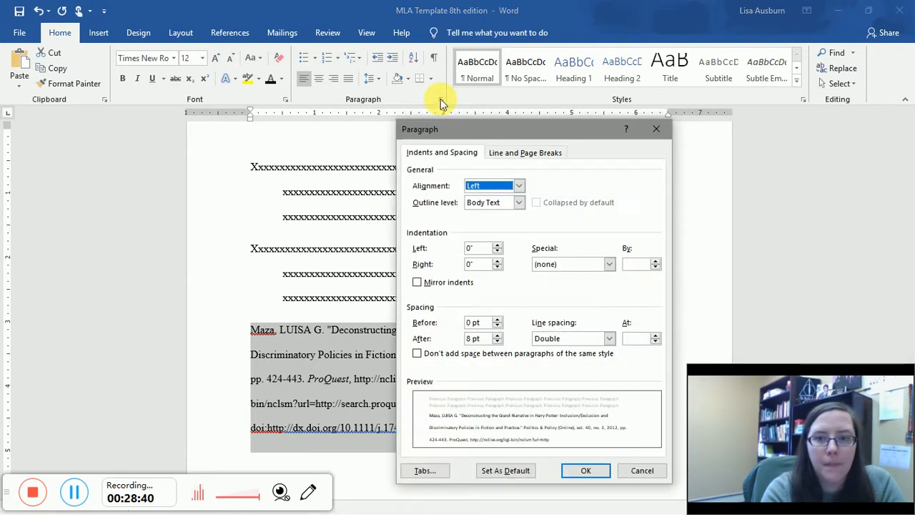
click(608, 263)
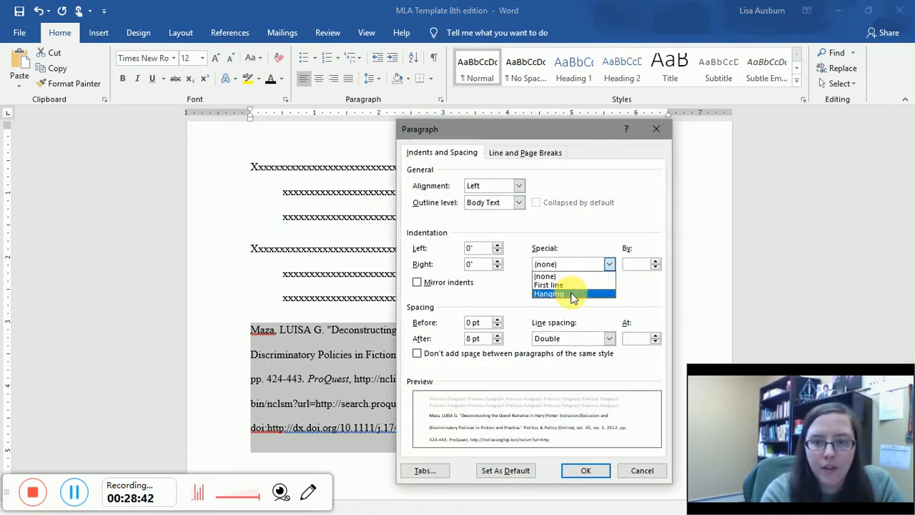
click(571, 293)
click(586, 470)
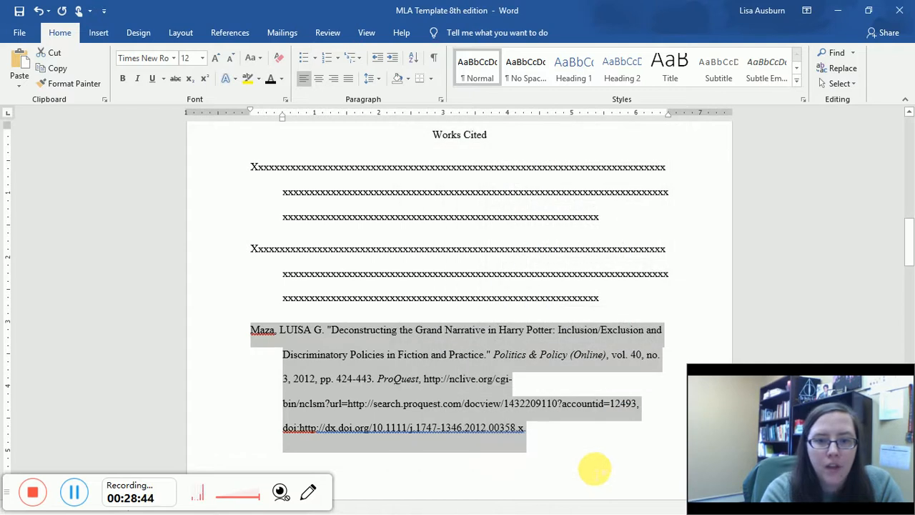
click(579, 441)
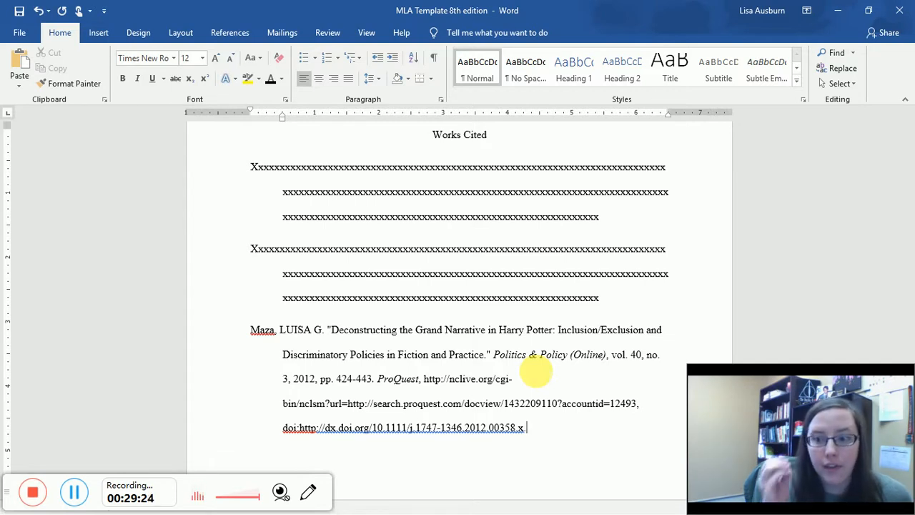
- Review the page after Works Cited: the Little Seagull Handbook references, the table of titles in MLA format and the online resources
scroll(536, 370, down, 10)
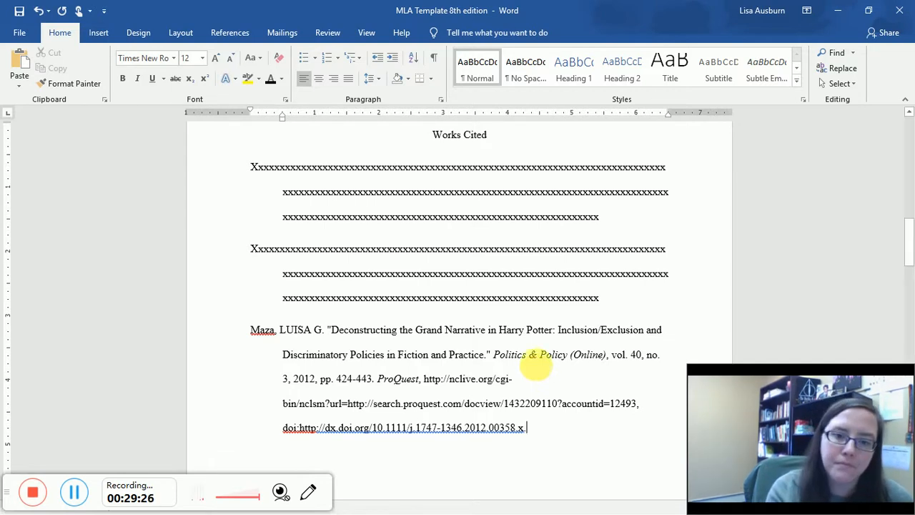
scroll(541, 367, down, 5)
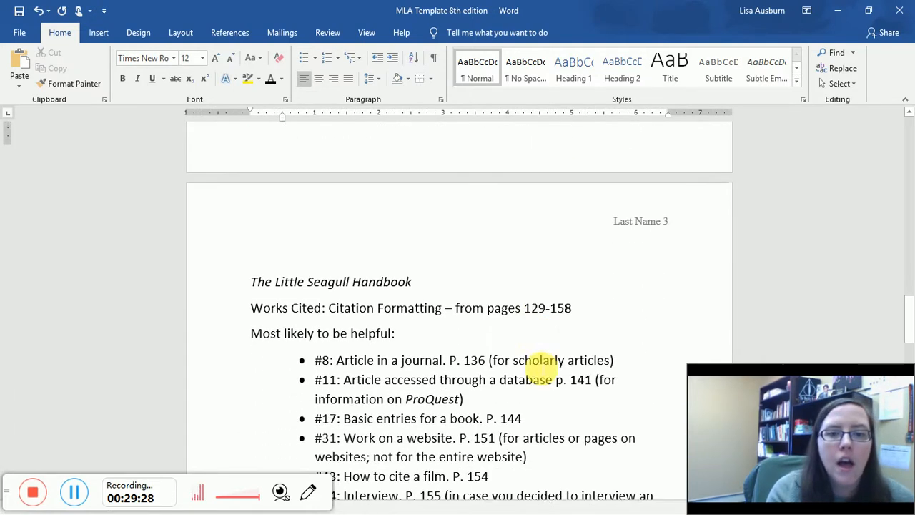
scroll(541, 367, up, 2)
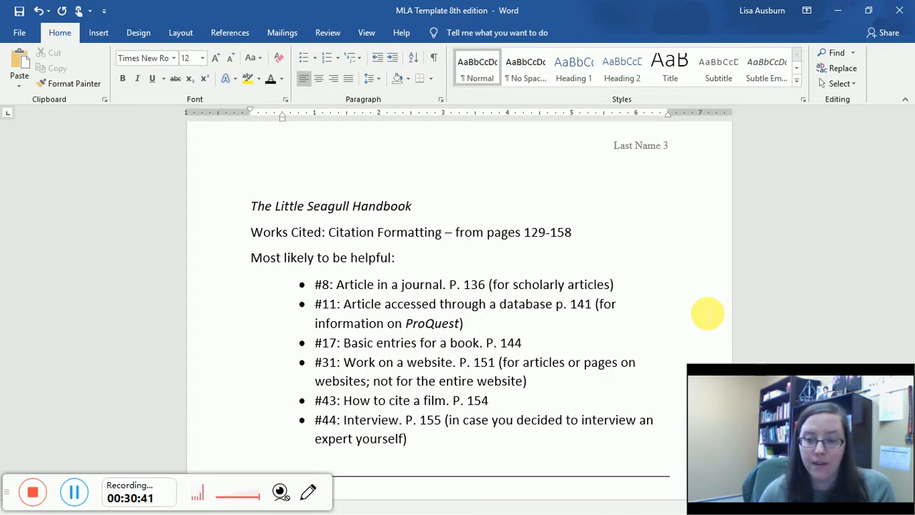
scroll(706, 313, down, 1)
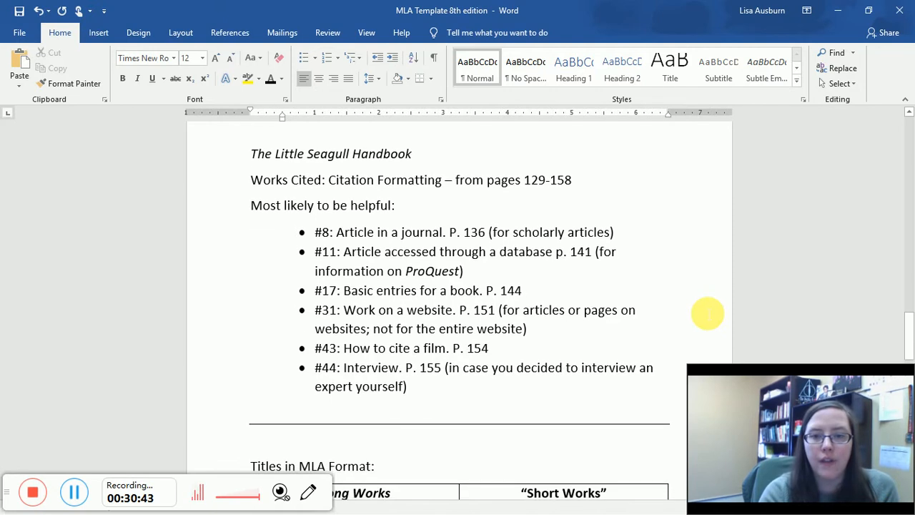
scroll(707, 313, up, 1)
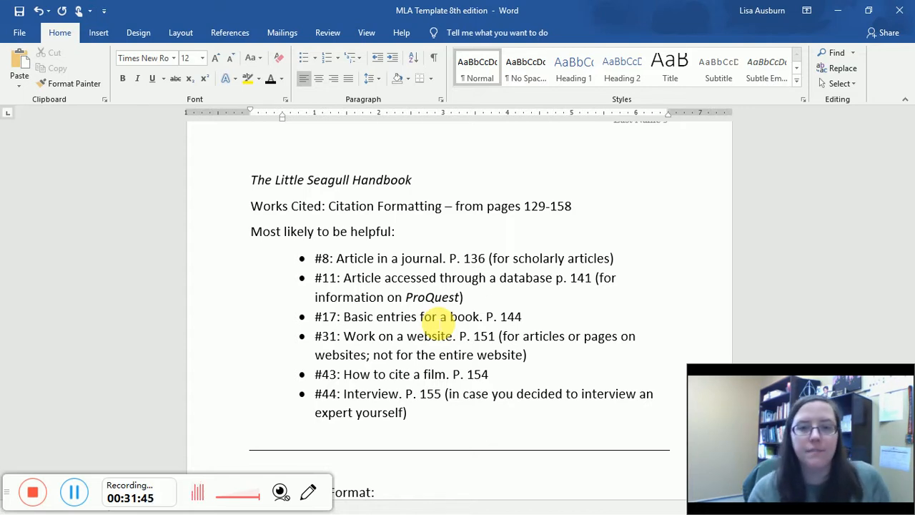
scroll(598, 188, down, 3)
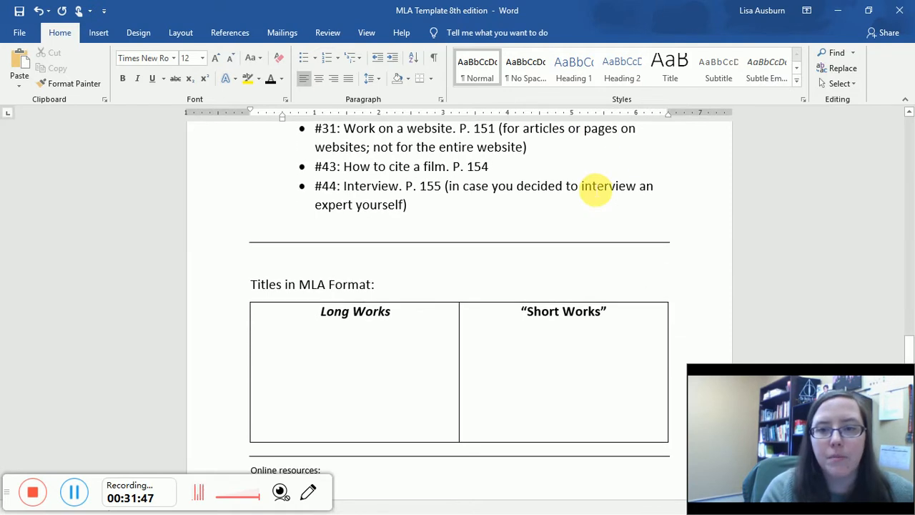
scroll(596, 187, down, 1)
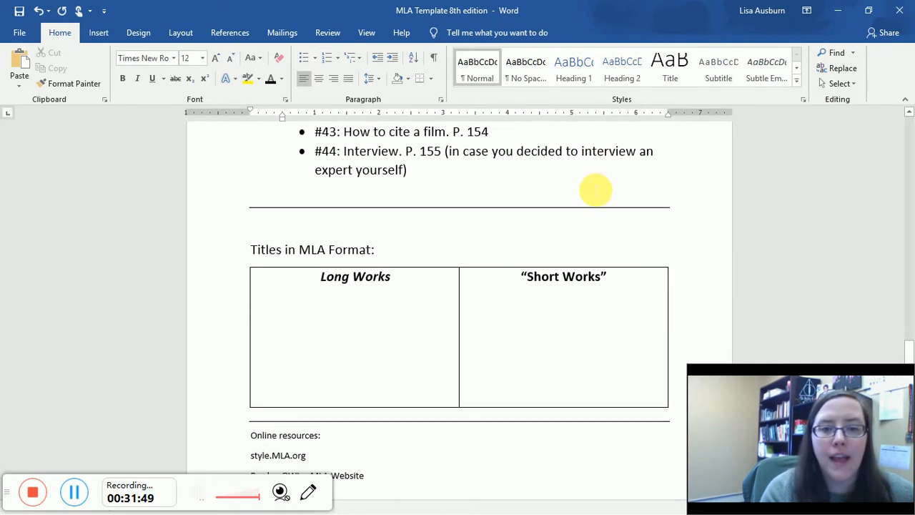
scroll(596, 188, down, 2)
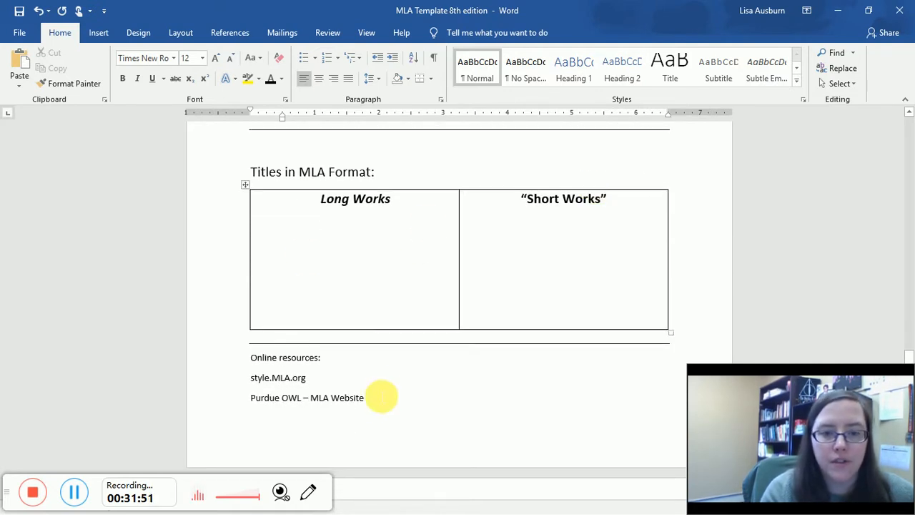
drag(380, 401, 243, 362)
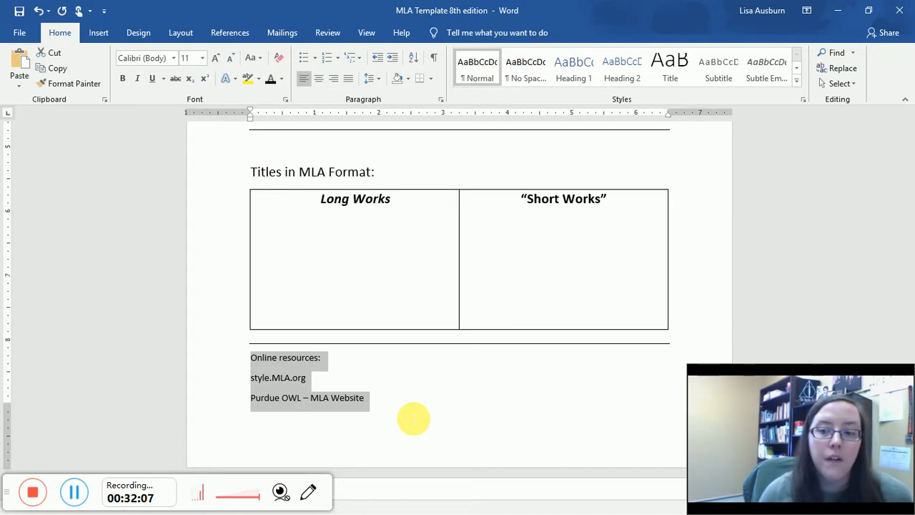
- In the MLA titles table, enter Television Show under Long Works and “Episode Title” in quotation marks under Short Works
click(350, 224)
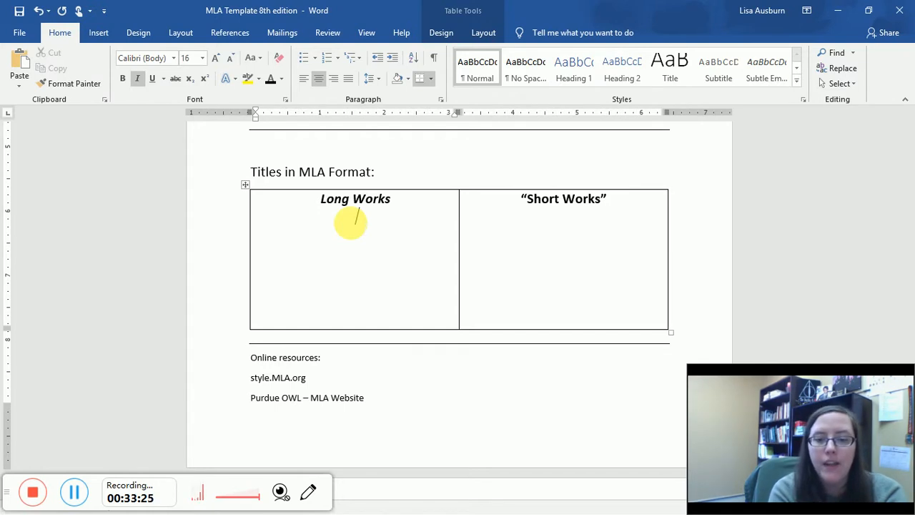
text(Tele)
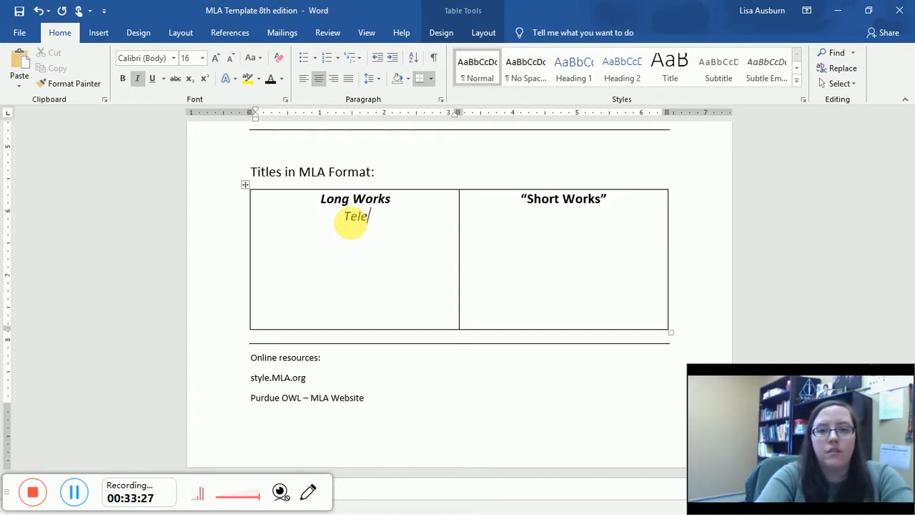
text(vision Show)
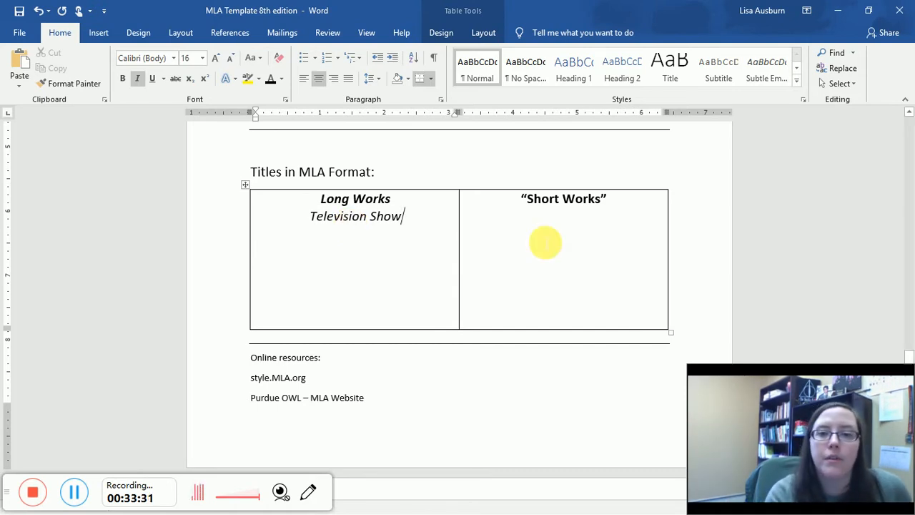
click(561, 217)
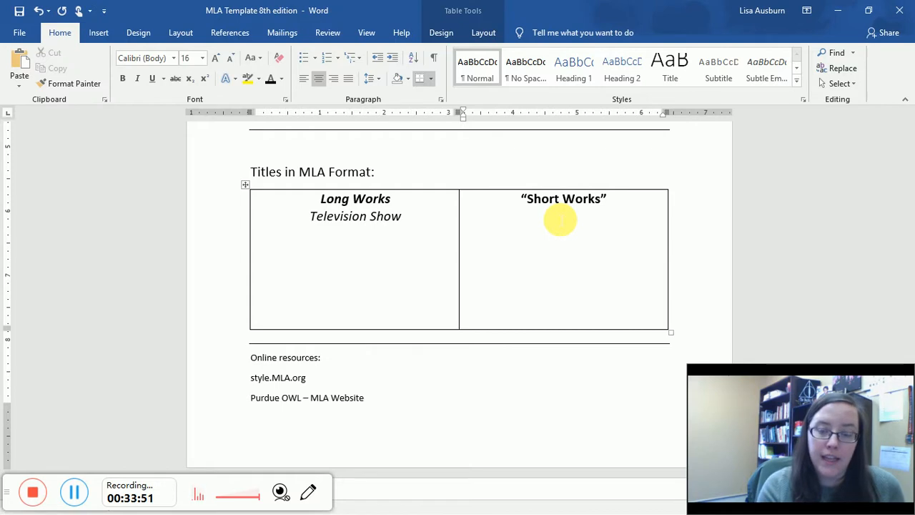
text("E)
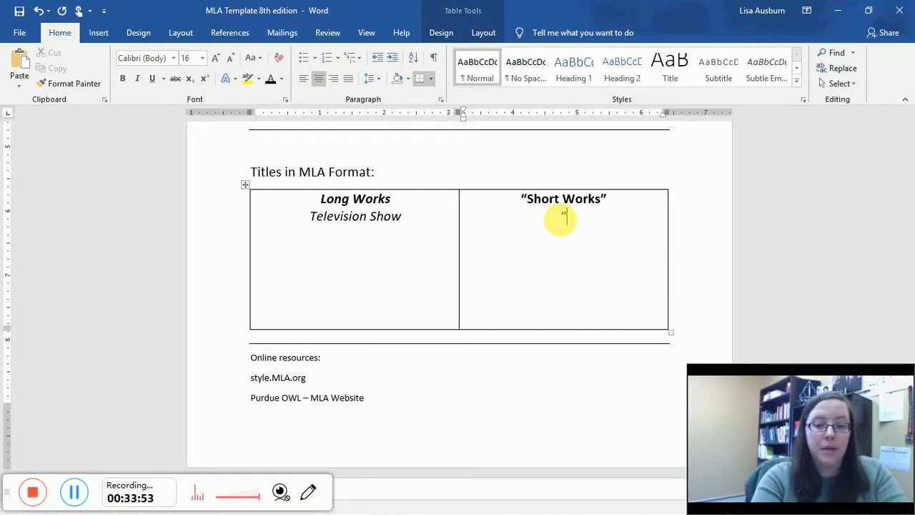
text(pisode )
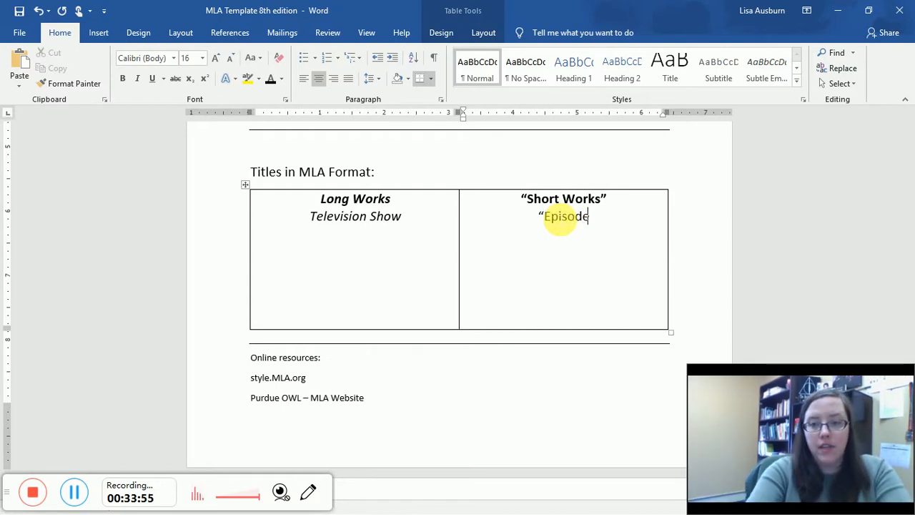
text(Title")
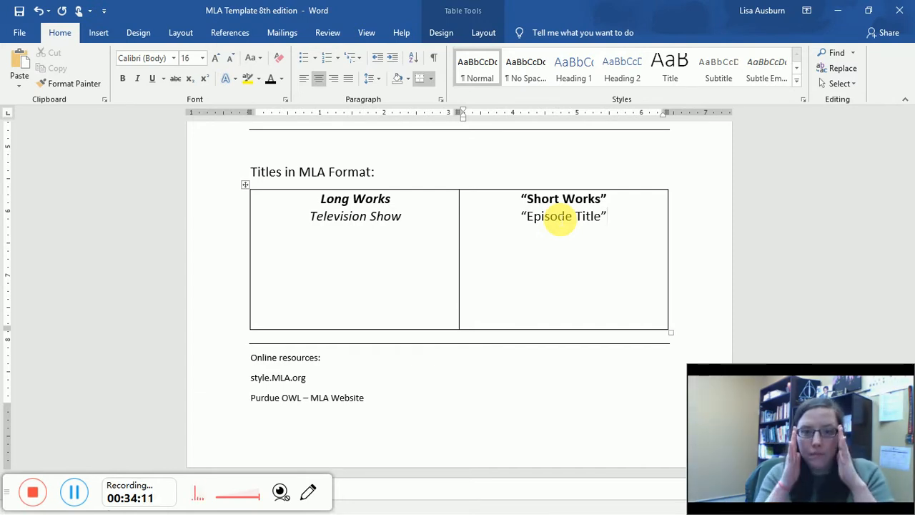
- Add Book on a new line below Television Show in the Long Works column
click(419, 217)
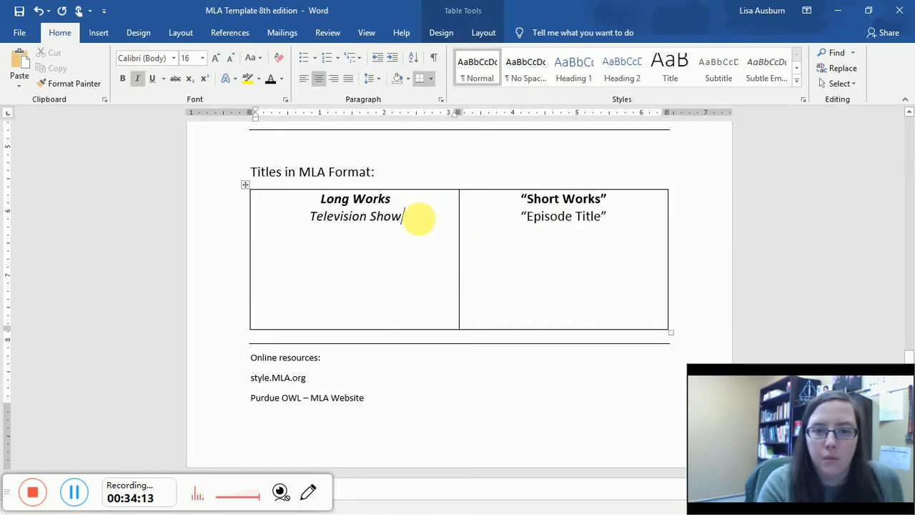
key(Return)
text(Book)
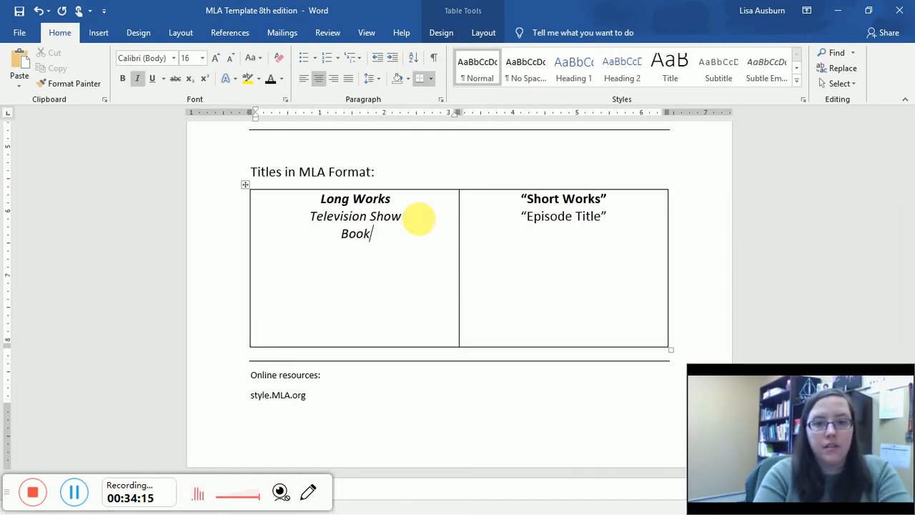
- Add “Chapter” / “Section”, each in quotation marks, on a new line below “Episode Title” in the Short Works column
click(572, 234)
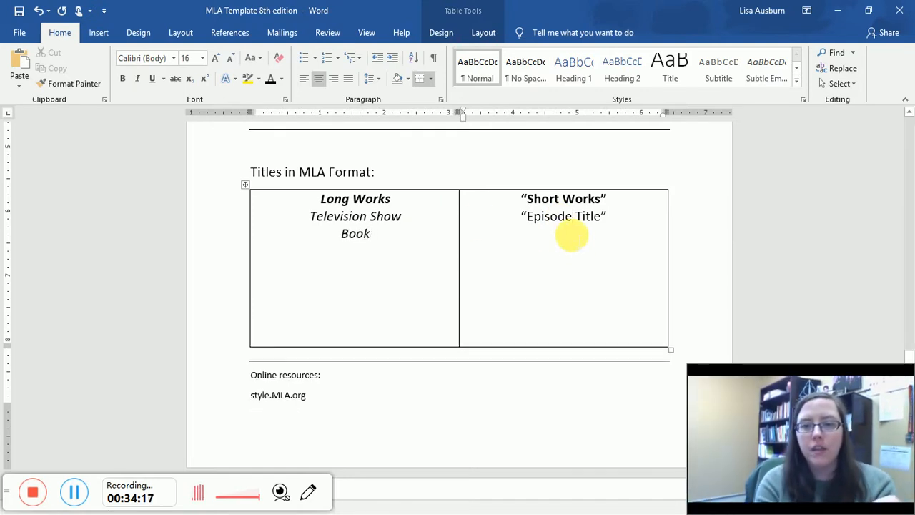
click(619, 226)
key(Return)
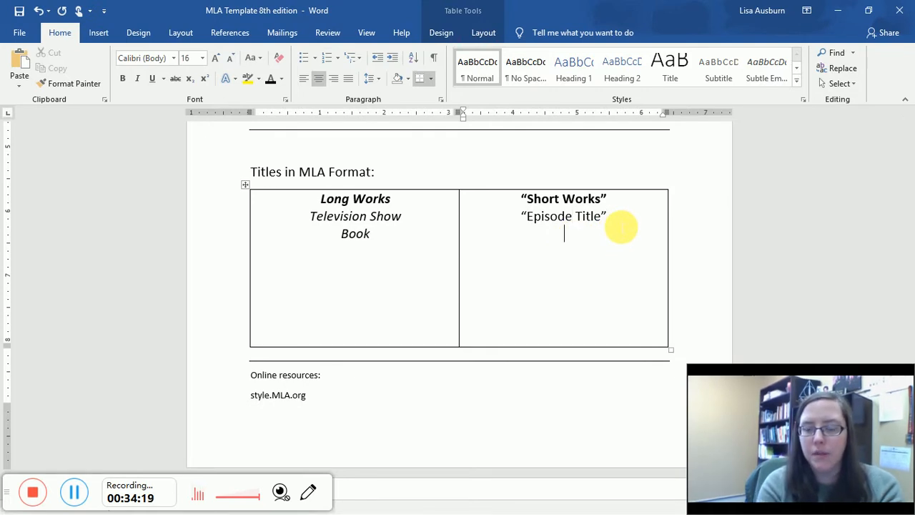
text(“Chatp)
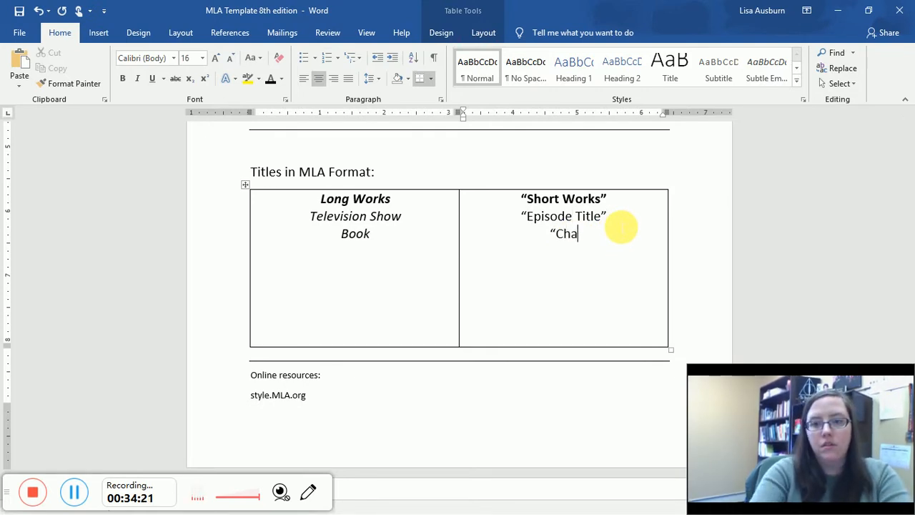
key(BackSpace)
key(BackSpace)
text(pter)
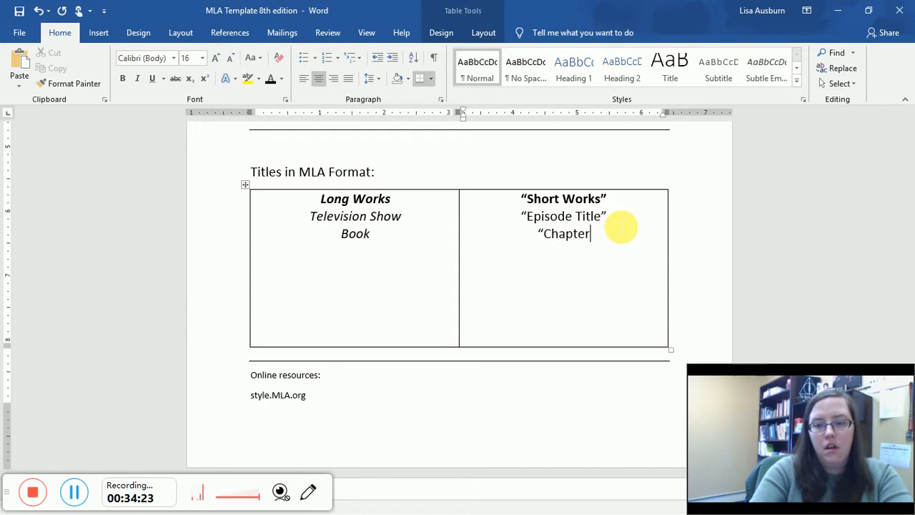
text(" / "Secti)
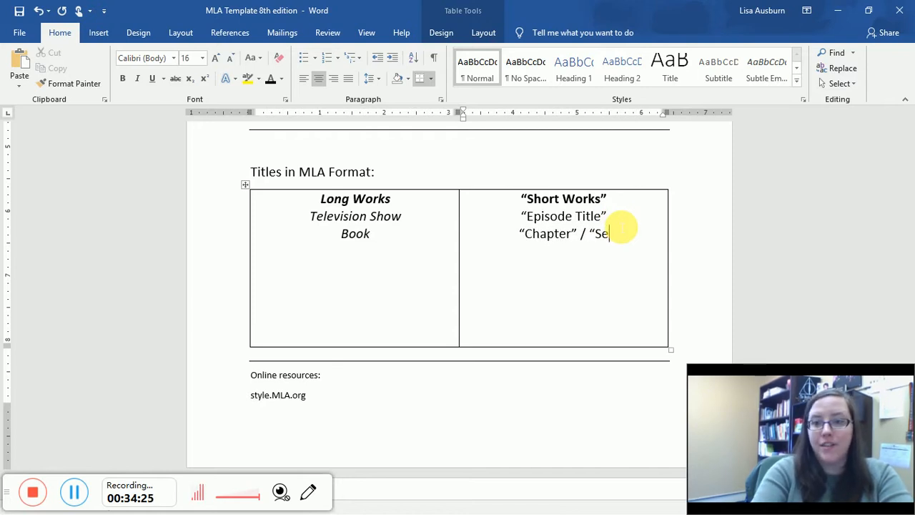
text(on")
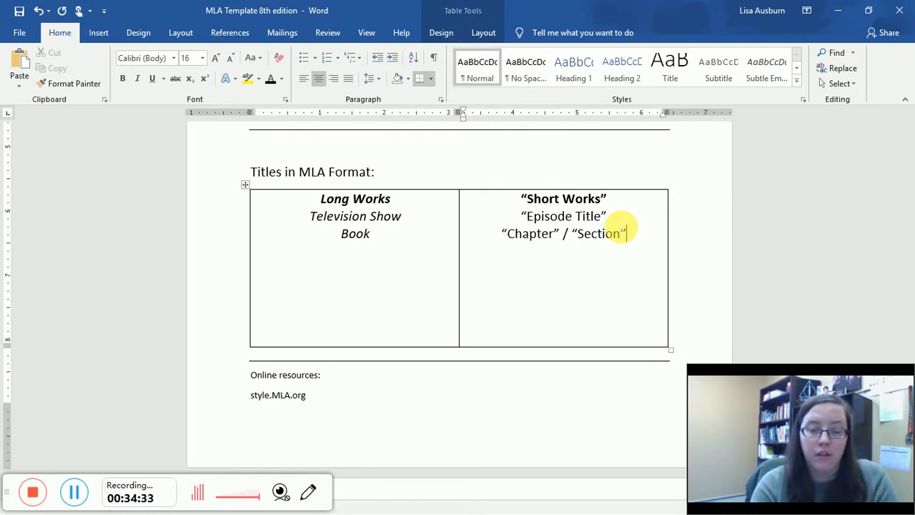
- Add Journal on a new line below Book in the Long Works column
click(402, 237)
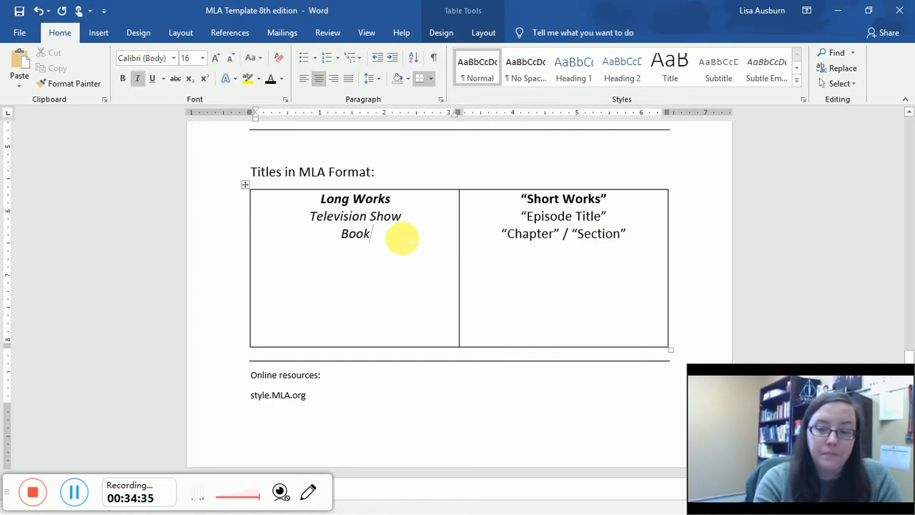
key(Return)
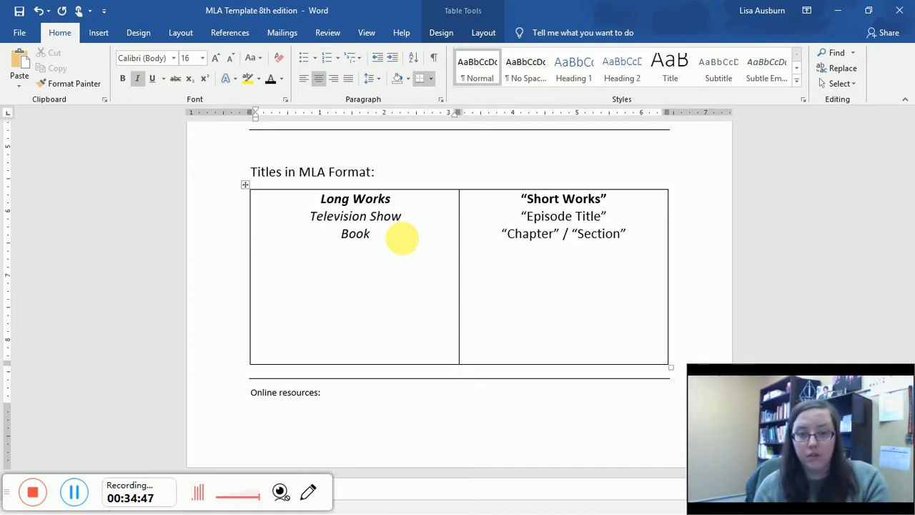
text(Journal)
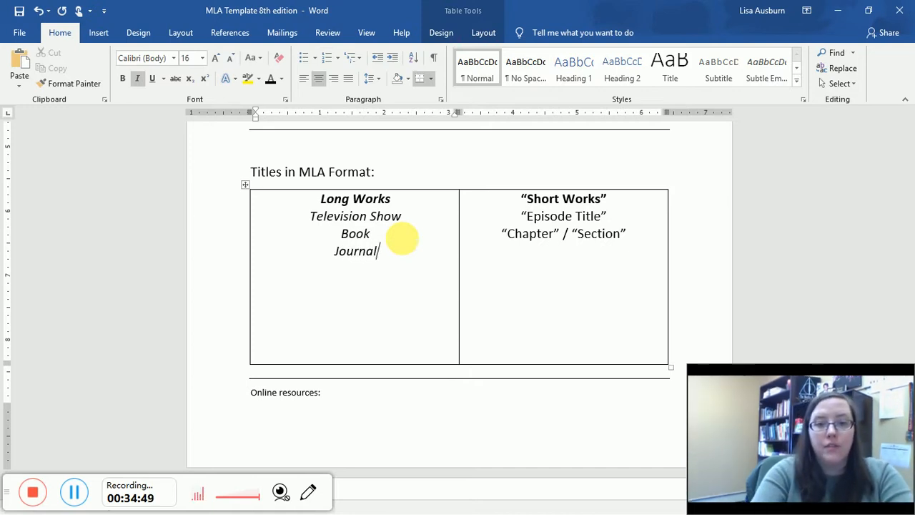
- Add “Article Title” in quotation marks on a new line below “Chapter” / “Section” in the Short Works column
click(552, 255)
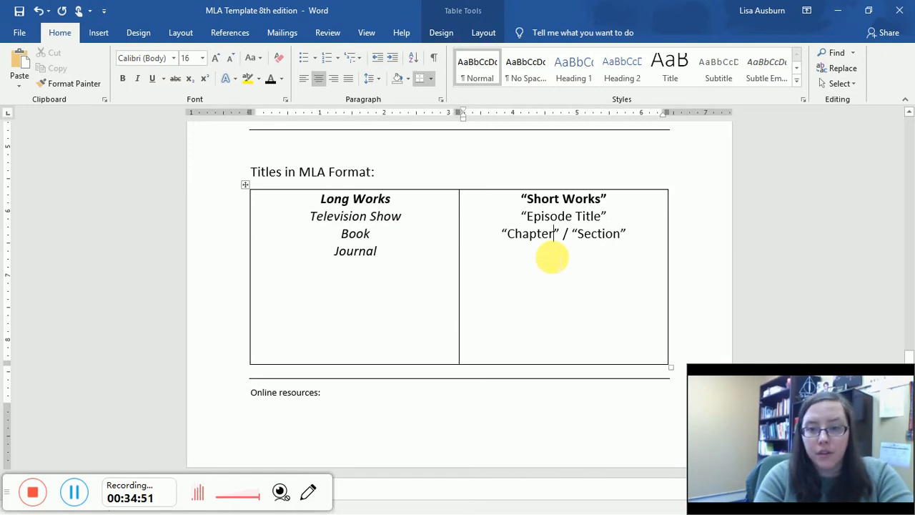
click(636, 242)
key(Return)
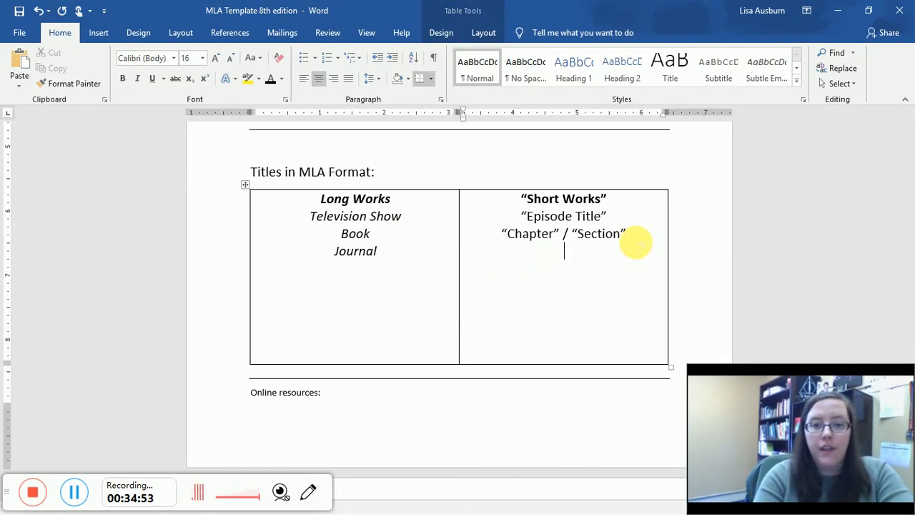
text("Article)
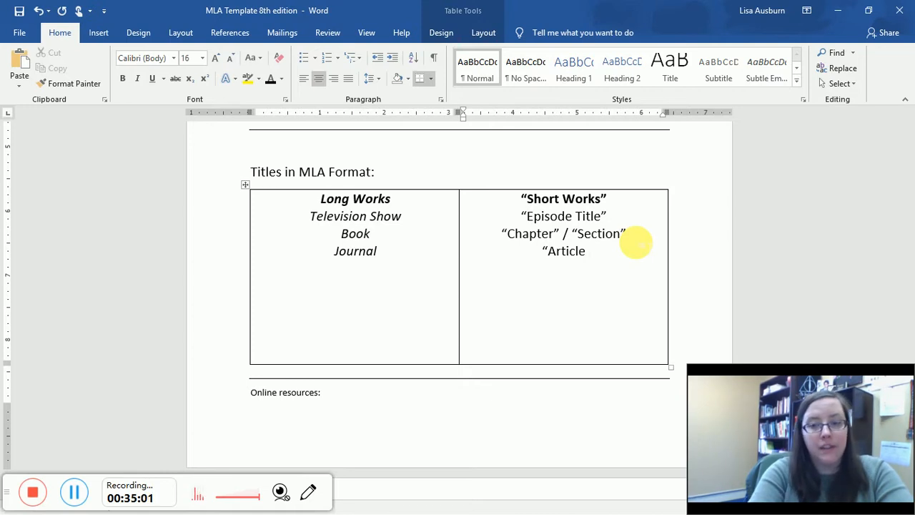
text(Title:)
key(BackSpace)
text(")
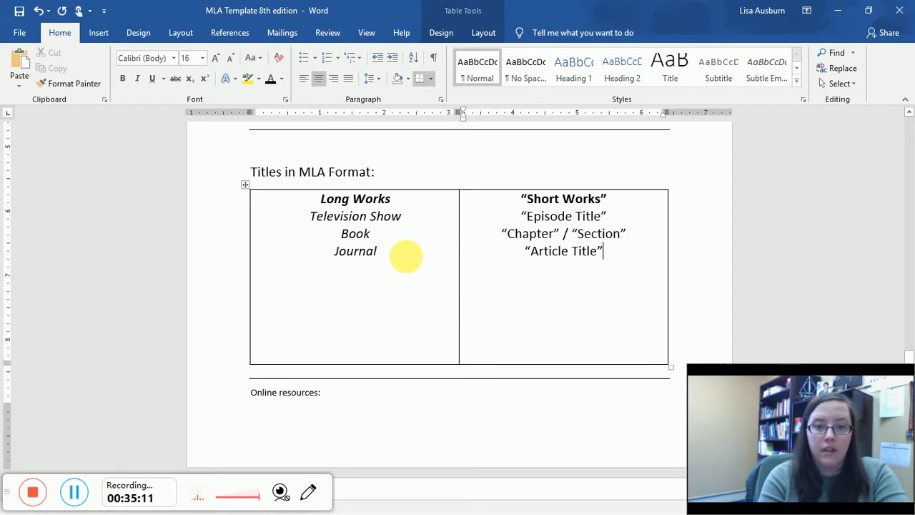
- Extend the Journal entry in the Long Works column to read Journal / Newspaper / Magazine
click(406, 256)
text(/ )
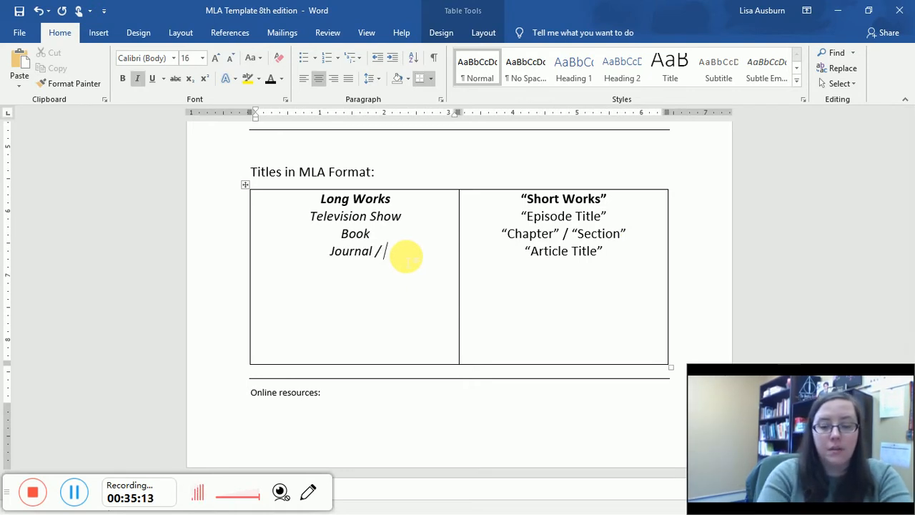
text(News)
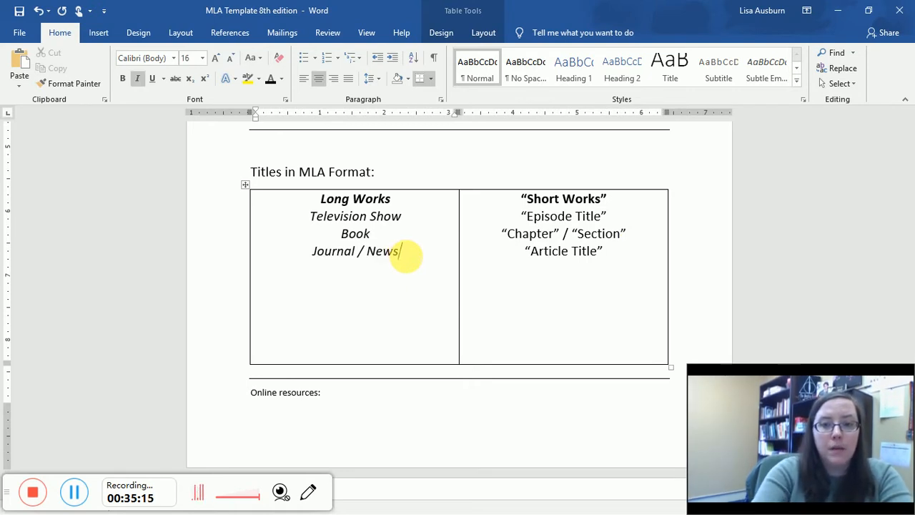
text(paper / Magazine)
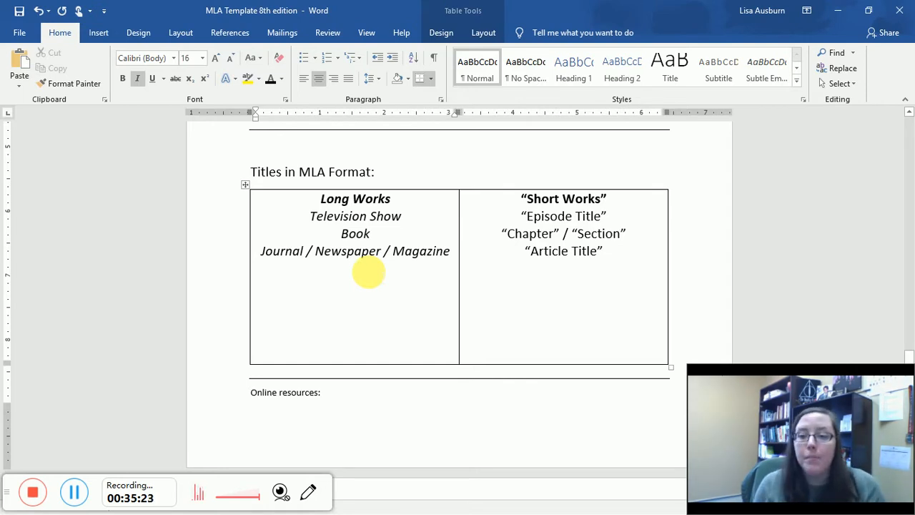
- Add Book of Poetry as the next Long Works line and “Poem” in quotation marks as the next Short Works line
text(Book of Poetry)
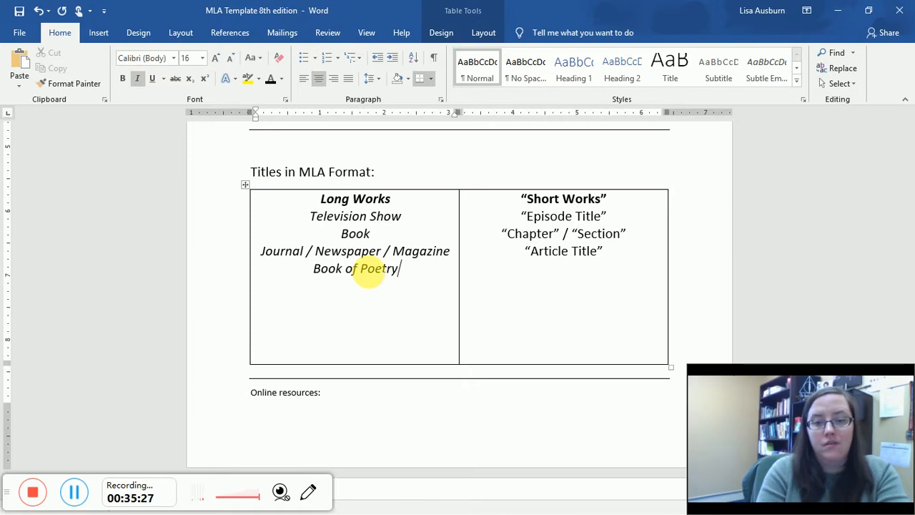
click(553, 269)
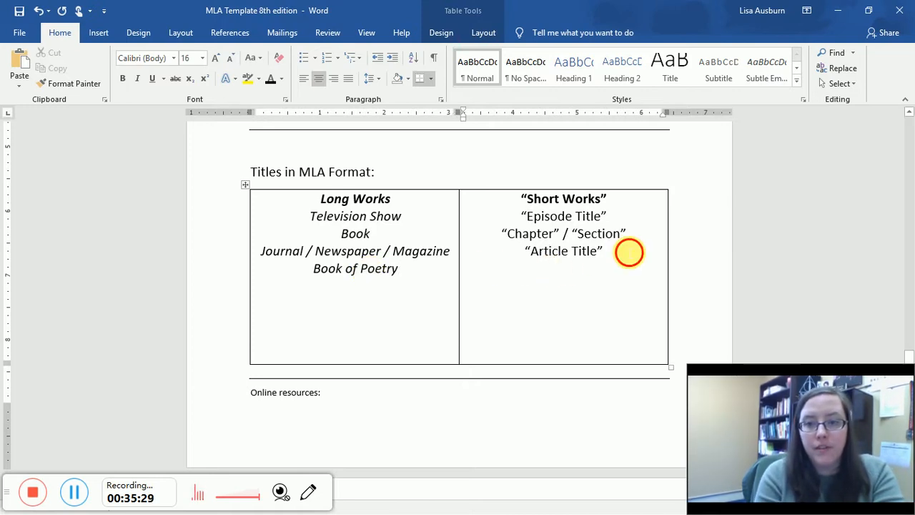
click(627, 251)
key(Return)
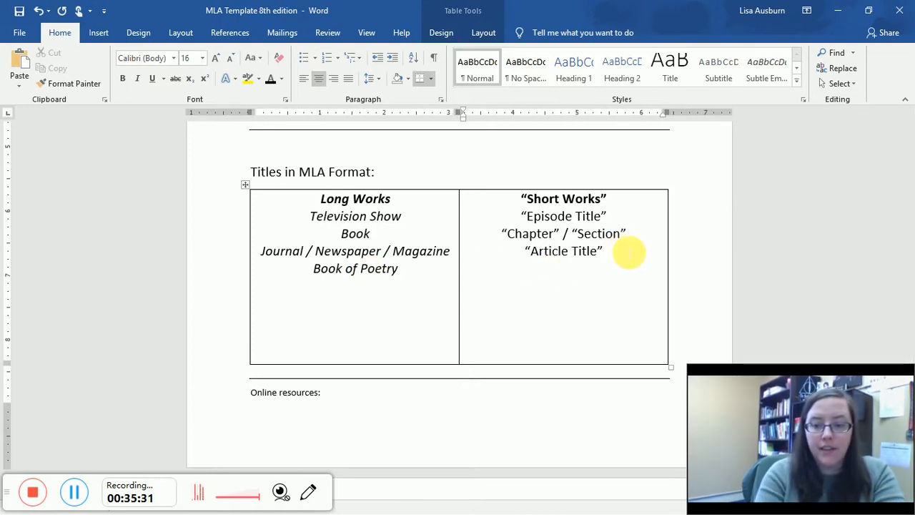
text(“)
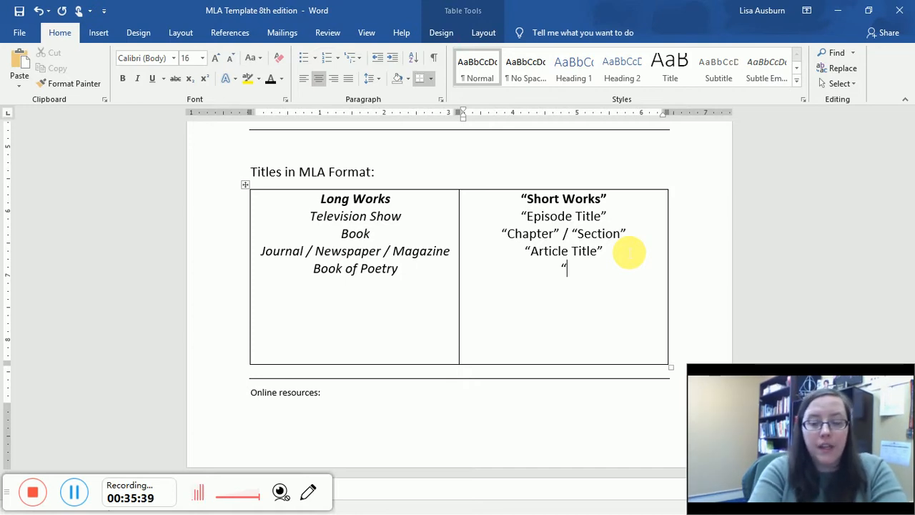
text(Poem")
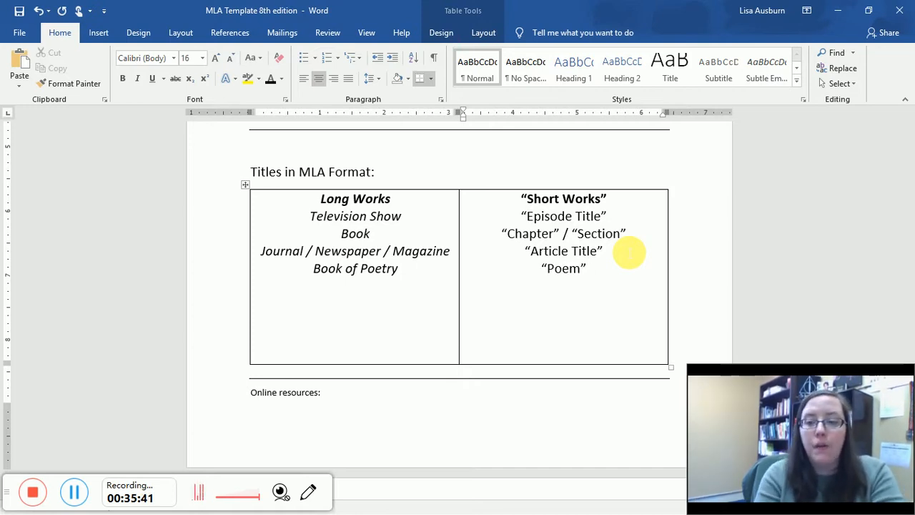
- Add Album Title below Book of Poetry under Long Works and “Song Title” in quotation marks below “Poem” under Short Works
click(422, 277)
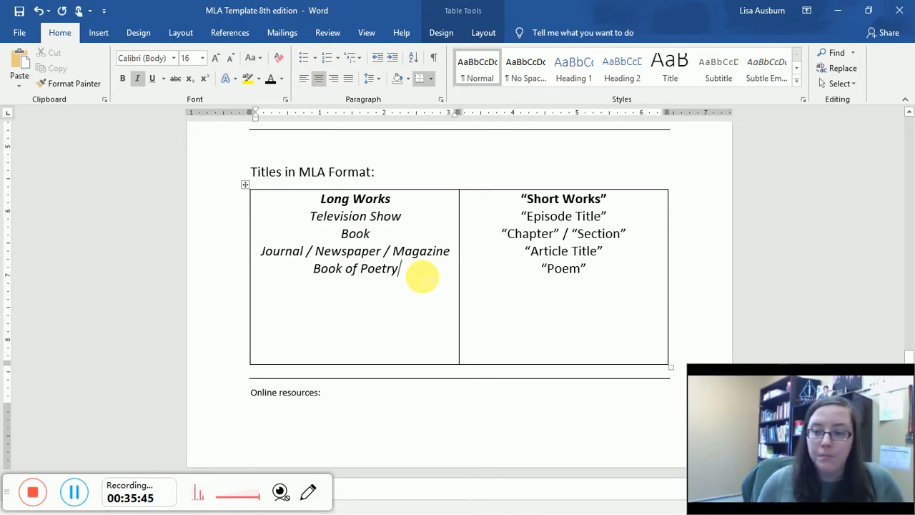
key(Return)
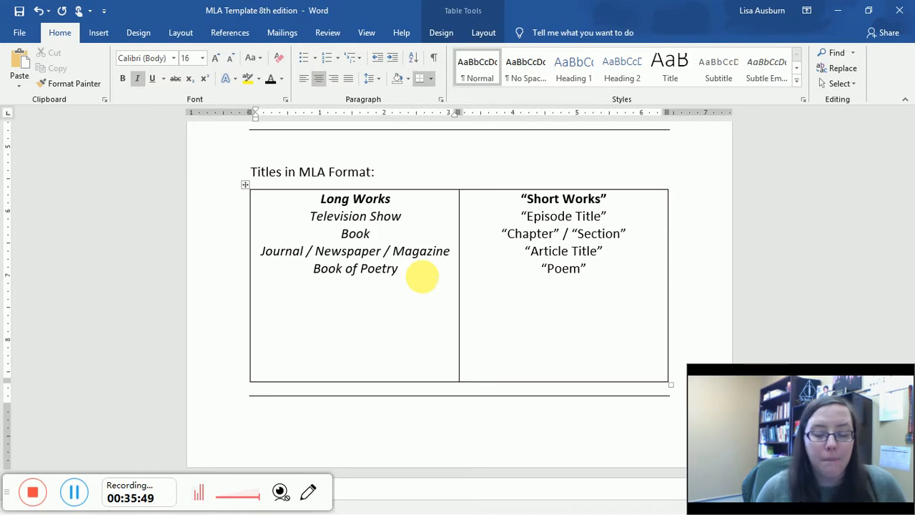
text(Alb)
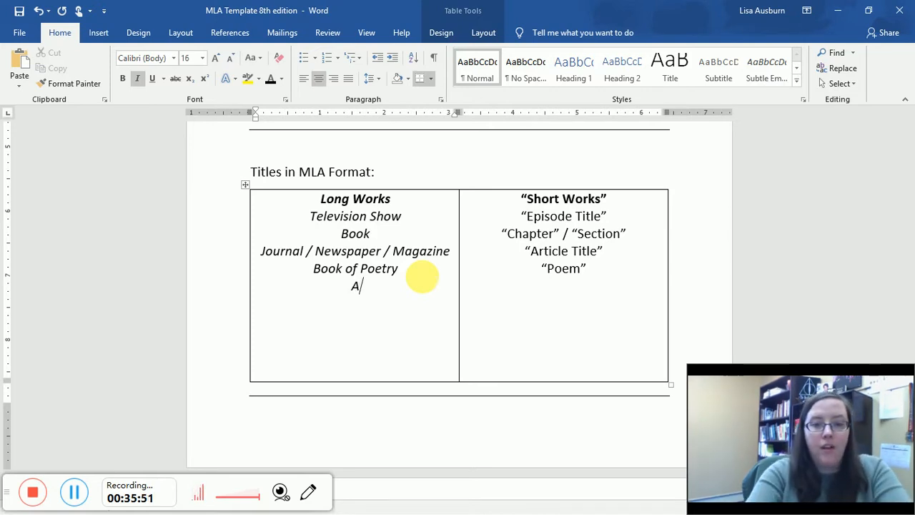
text(um Title)
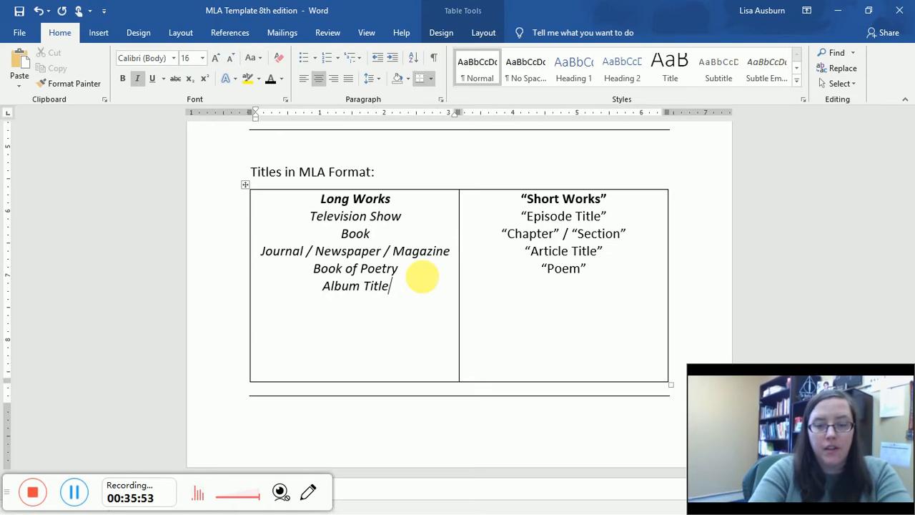
click(557, 293)
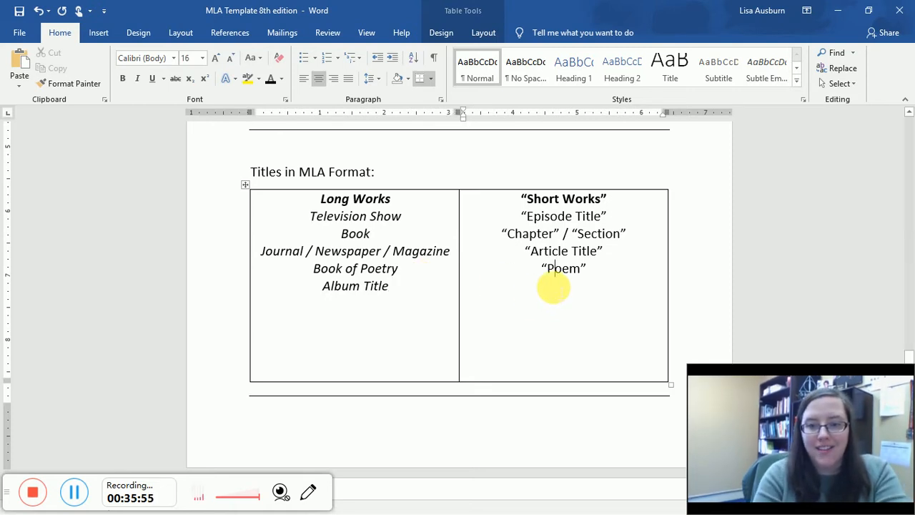
key(Return)
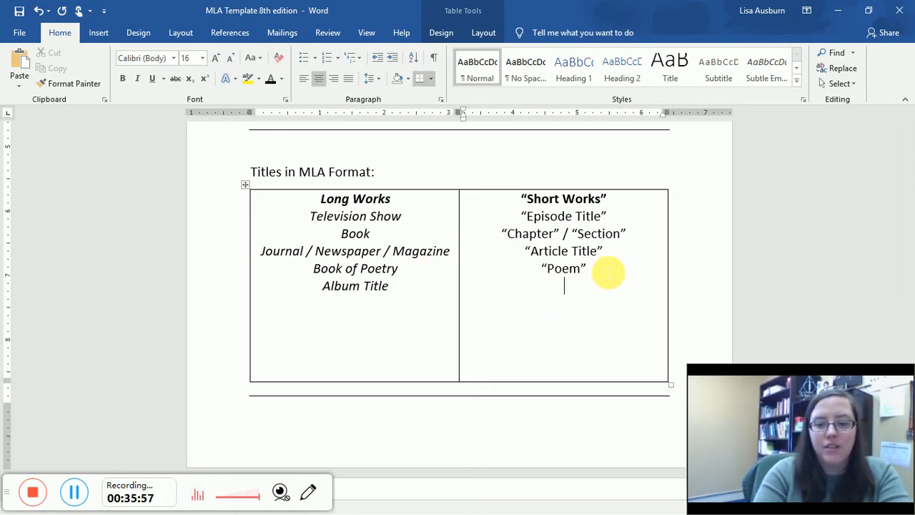
text("Song Title")
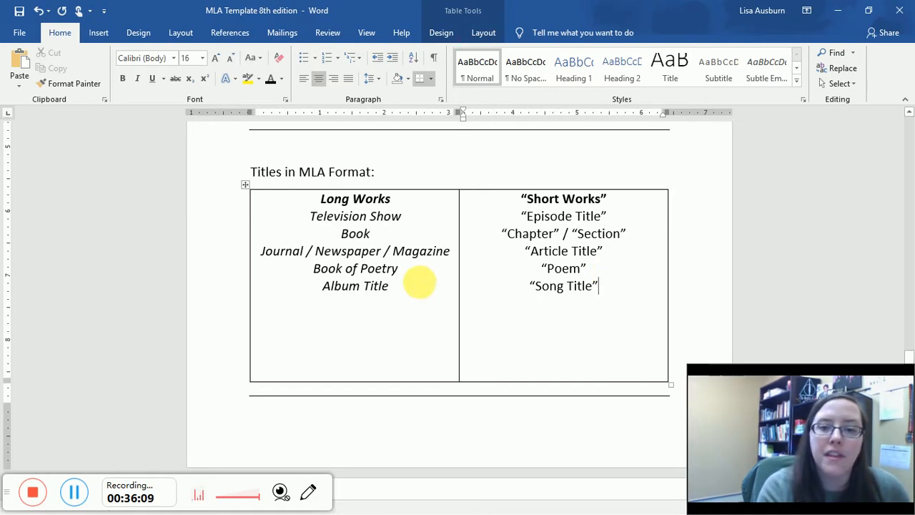
- Add Piece of Art and Movie Titles on separate new lines below Album Title in the Long Works column
click(419, 282)
key(Return)
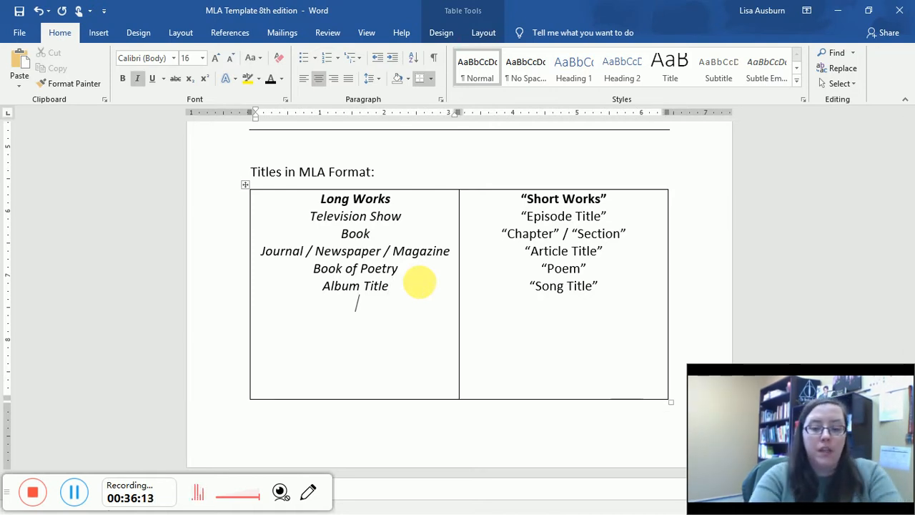
text(Piece of Art)
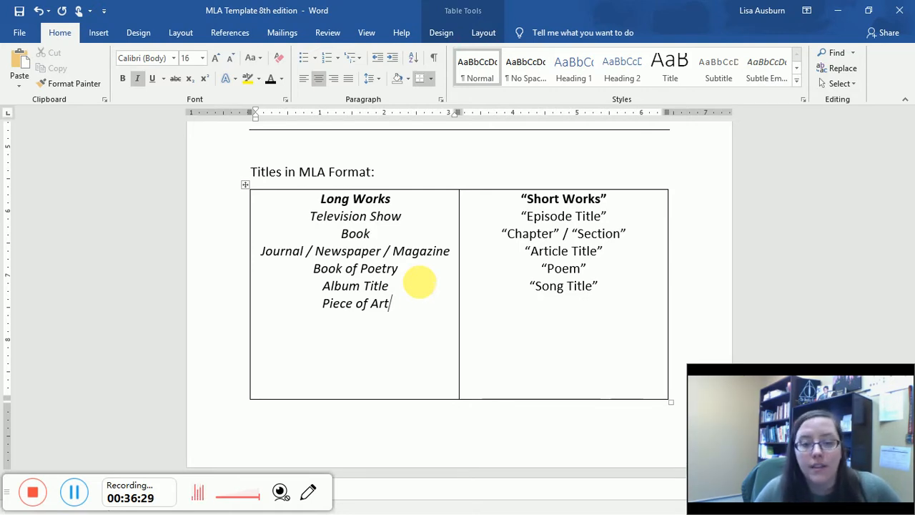
key(Return)
text(M)
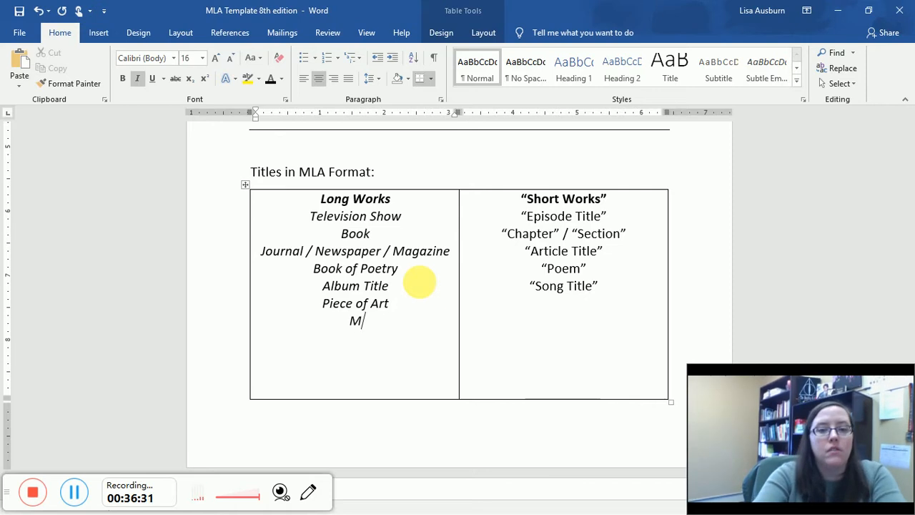
text(ovie Titles)
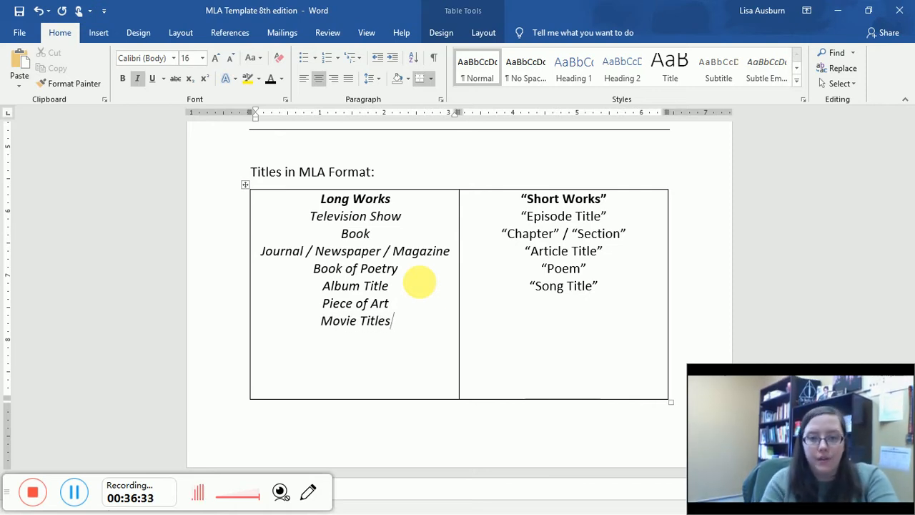